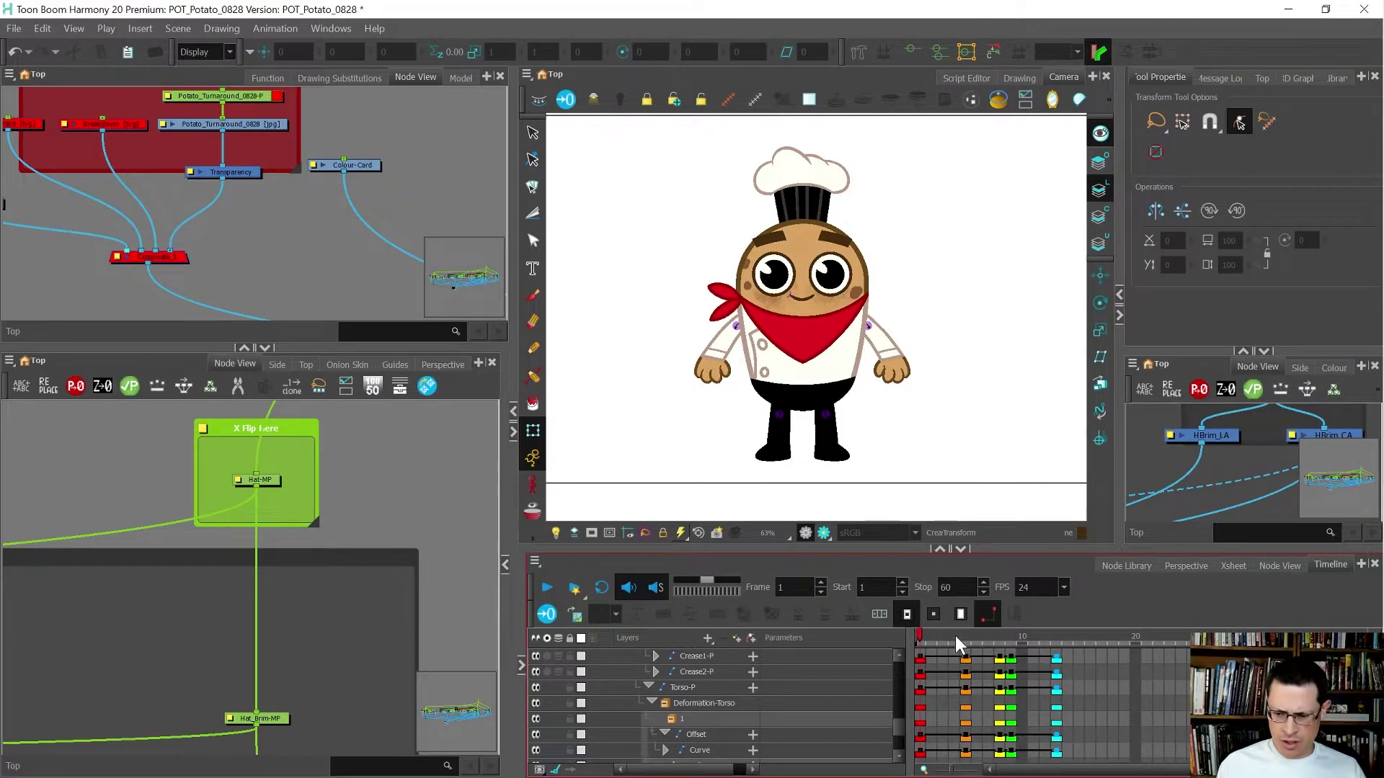
Go to frame 8 and select the leg of the side-view character
{"action": "left_click_drag", "start_coordinate": [958, 637], "coordinate": [996, 634]}
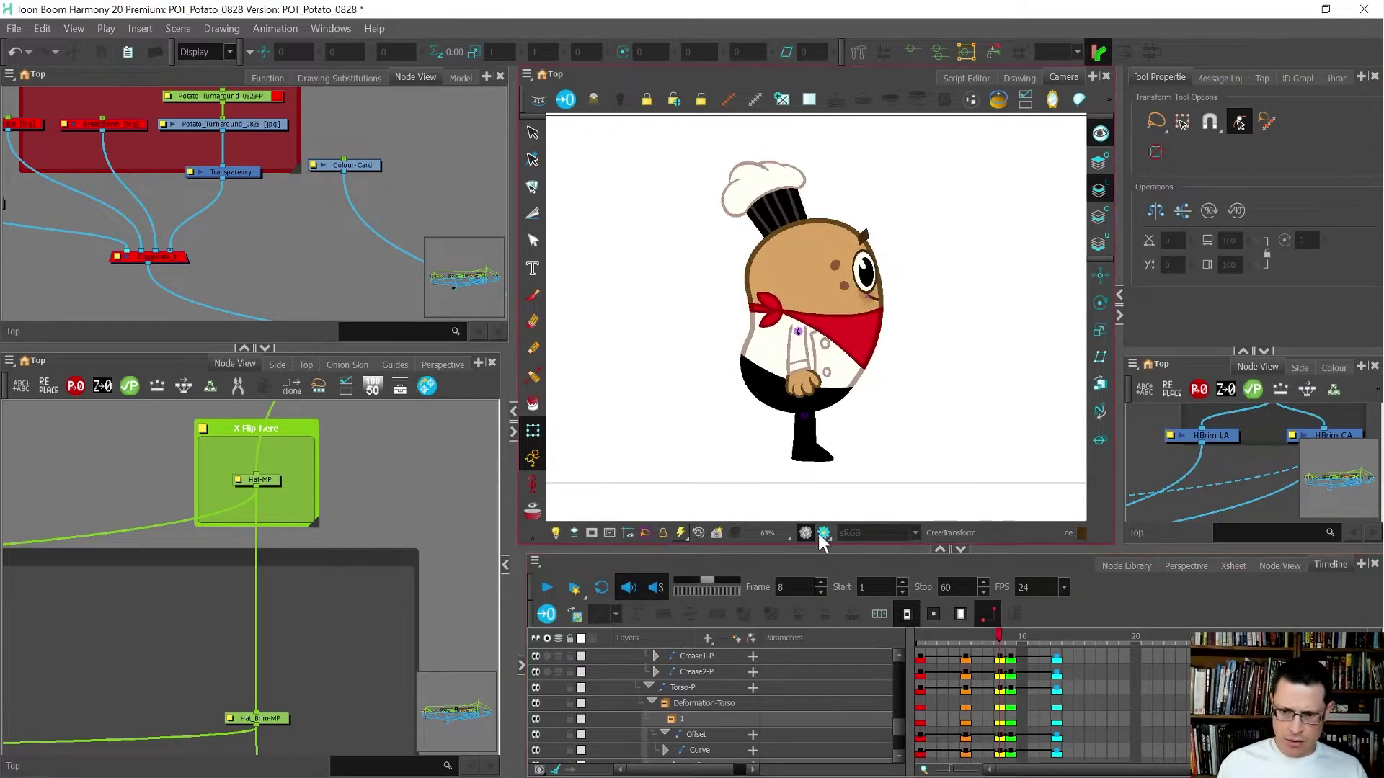
{"action": "scroll", "coordinate": [828, 443], "scroll_direction": "up", "scroll_amount": 5}
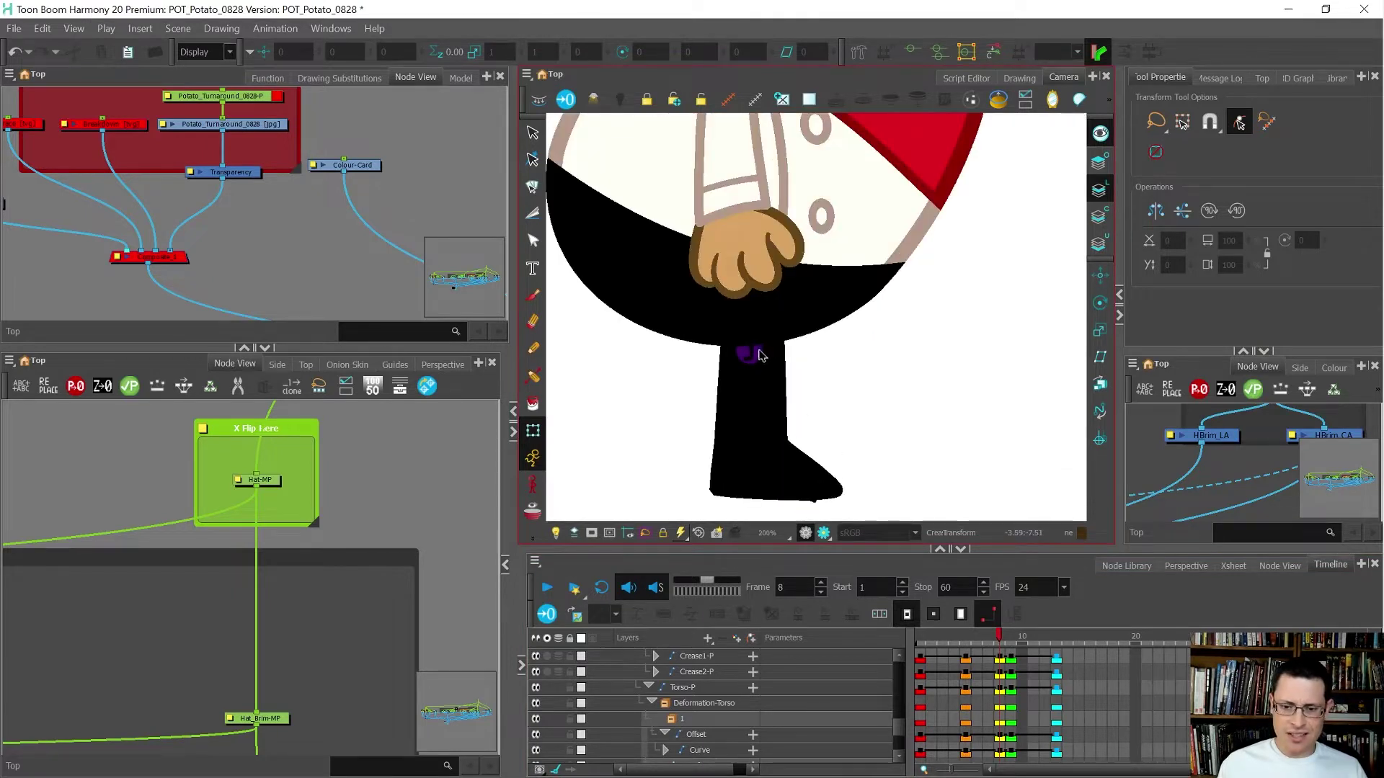
{"action": "left_click", "coordinate": [759, 355]}
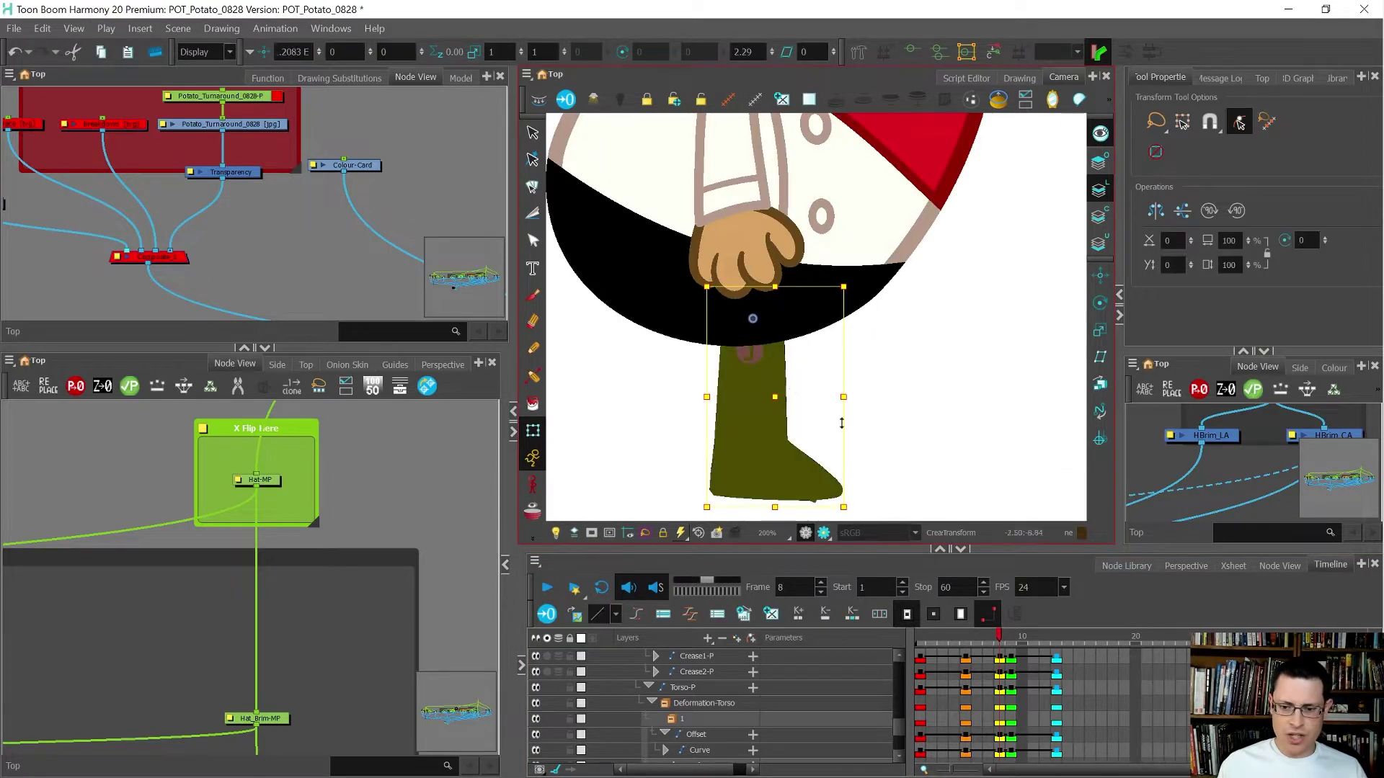
Try rotating the side-view leg backward and undo the rotation
{"action": "mouse_move", "coordinate": [909, 442]}
{"action": "left_mouse_down"}
{"action": "mouse_move", "coordinate": [799, 511]}
{"action": "mouse_move", "coordinate": [923, 463]}
{"action": "mouse_move", "coordinate": [957, 386]}
{"action": "mouse_move", "coordinate": [797, 482]}
{"action": "mouse_move", "coordinate": [849, 472]}
{"action": "left_mouse_up"}
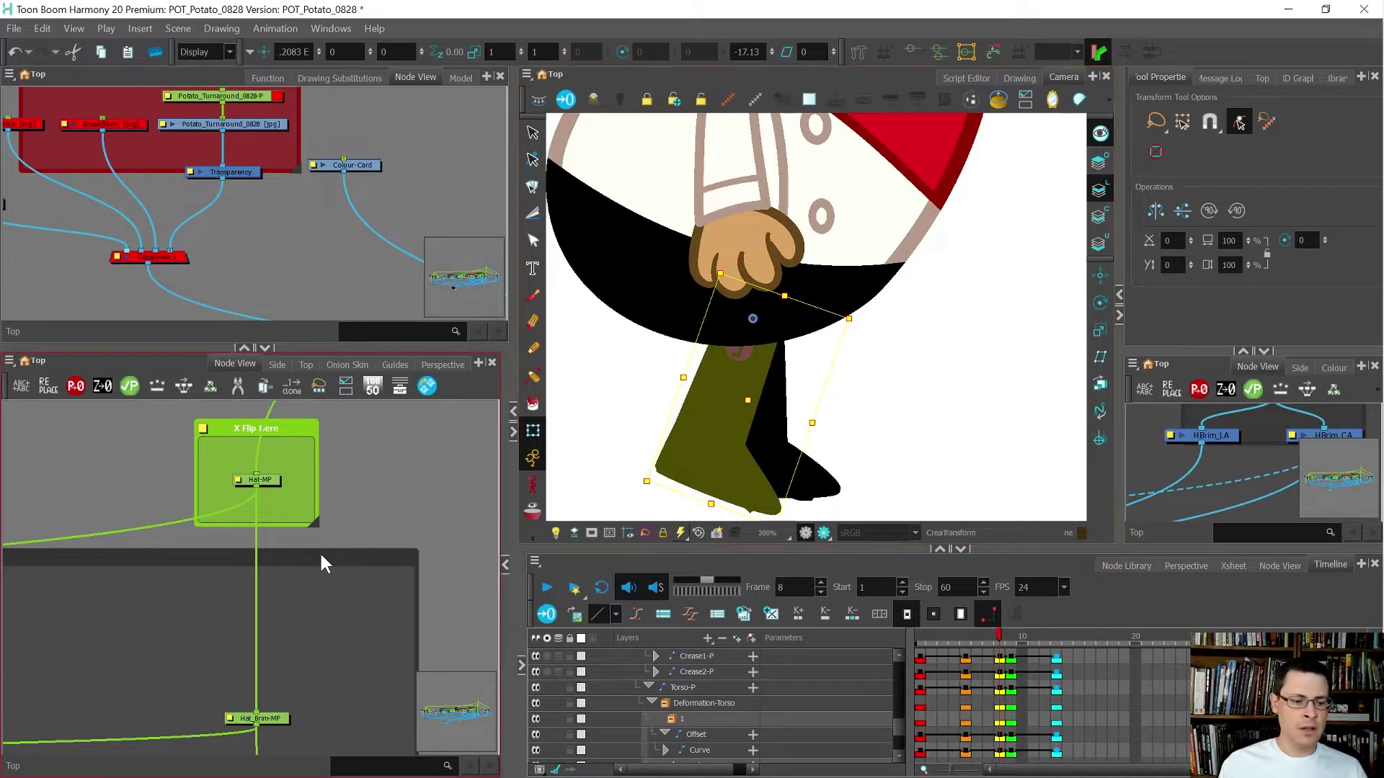
{"action": "key", "text": "ctrl+z"}
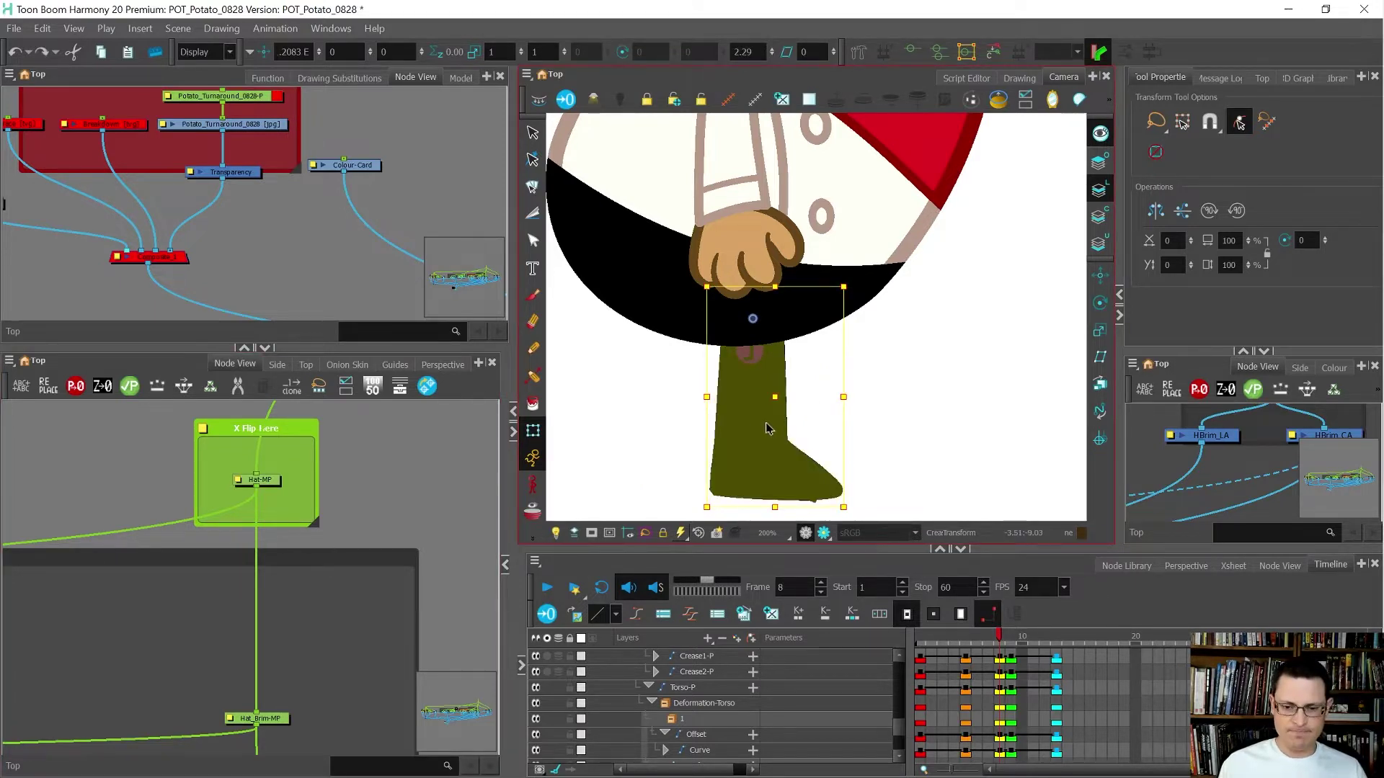
Add a peg for the Leg group in the node network and insert it on the connection between Legs-MP and Leg
{"action": "scroll", "coordinate": [724, 370], "scroll_direction": "up", "scroll_amount": 1}
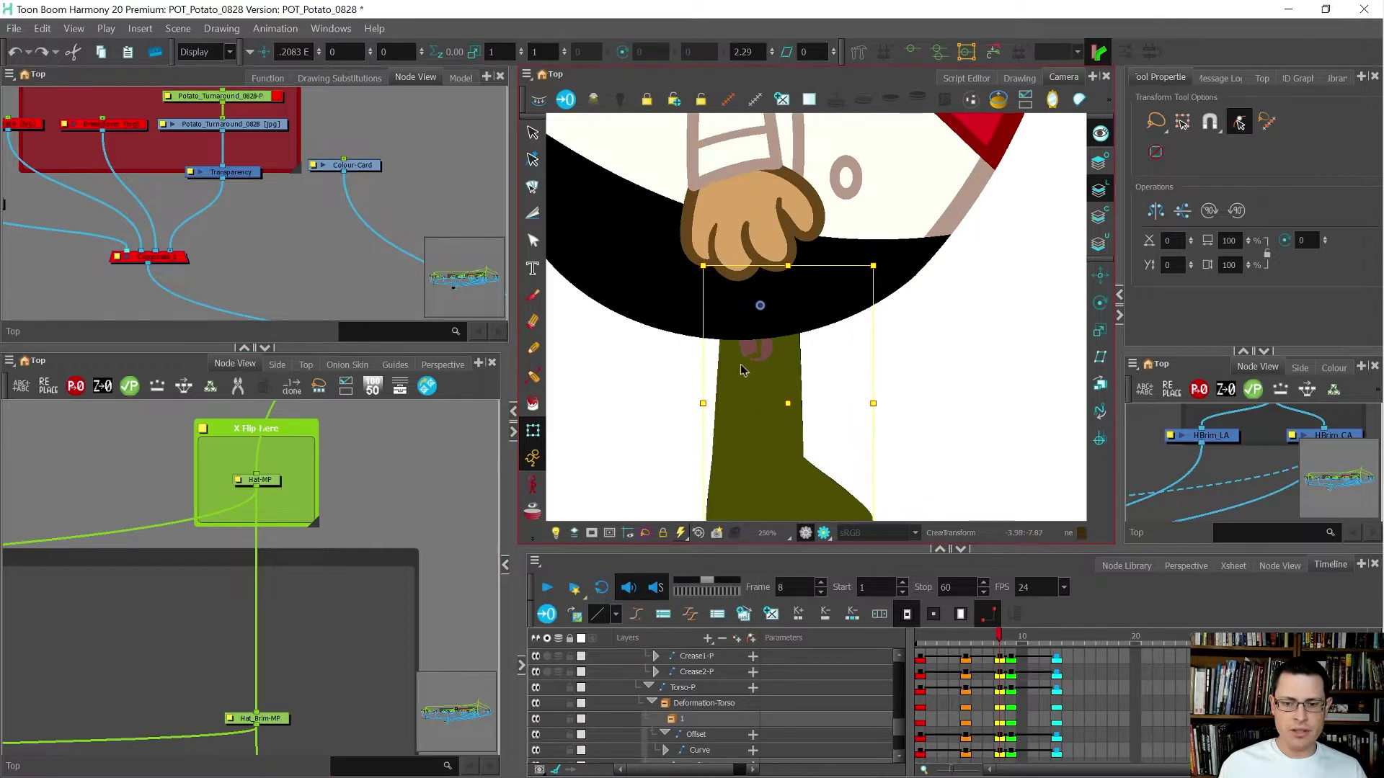
{"action": "key", "text": "o"}
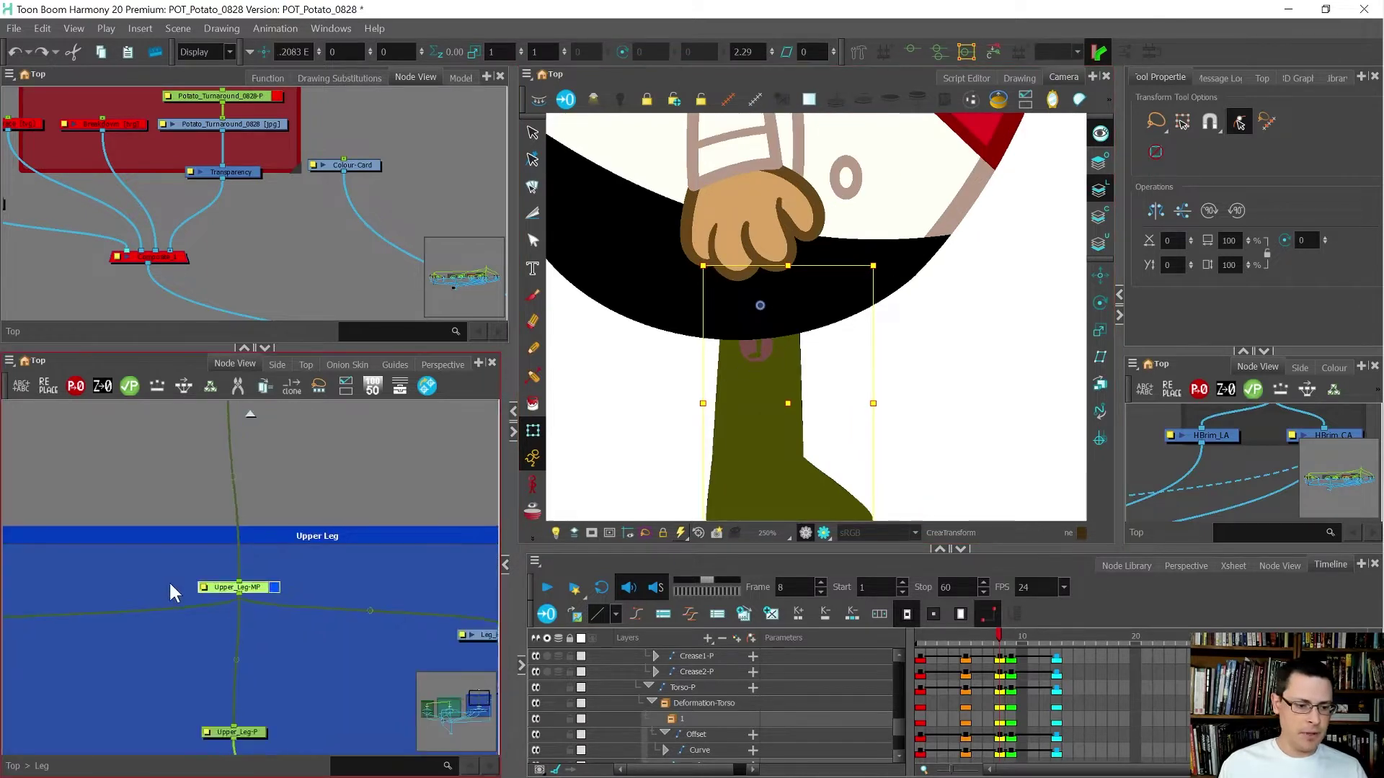
{"action": "scroll", "coordinate": [169, 581], "scroll_direction": "down", "scroll_amount": 4}
{"action": "scroll", "coordinate": [250, 416], "scroll_direction": "up", "scroll_amount": 2}
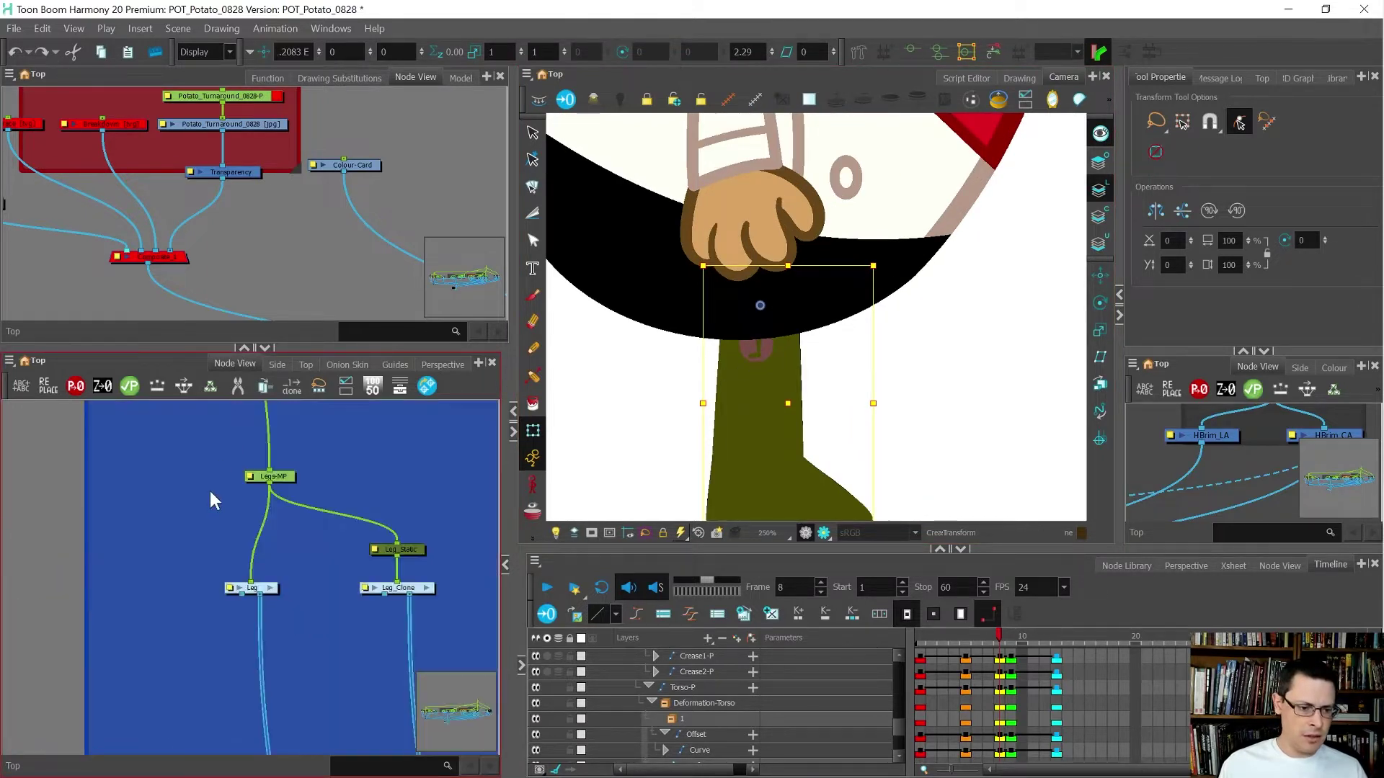
{"action": "scroll", "coordinate": [289, 549], "scroll_direction": "up", "scroll_amount": 1}
{"action": "scroll", "coordinate": [289, 549], "scroll_direction": "up", "scroll_amount": 1}
{"action": "left_click", "coordinate": [148, 672]}
{"action": "key", "text": "ctrl+p"}
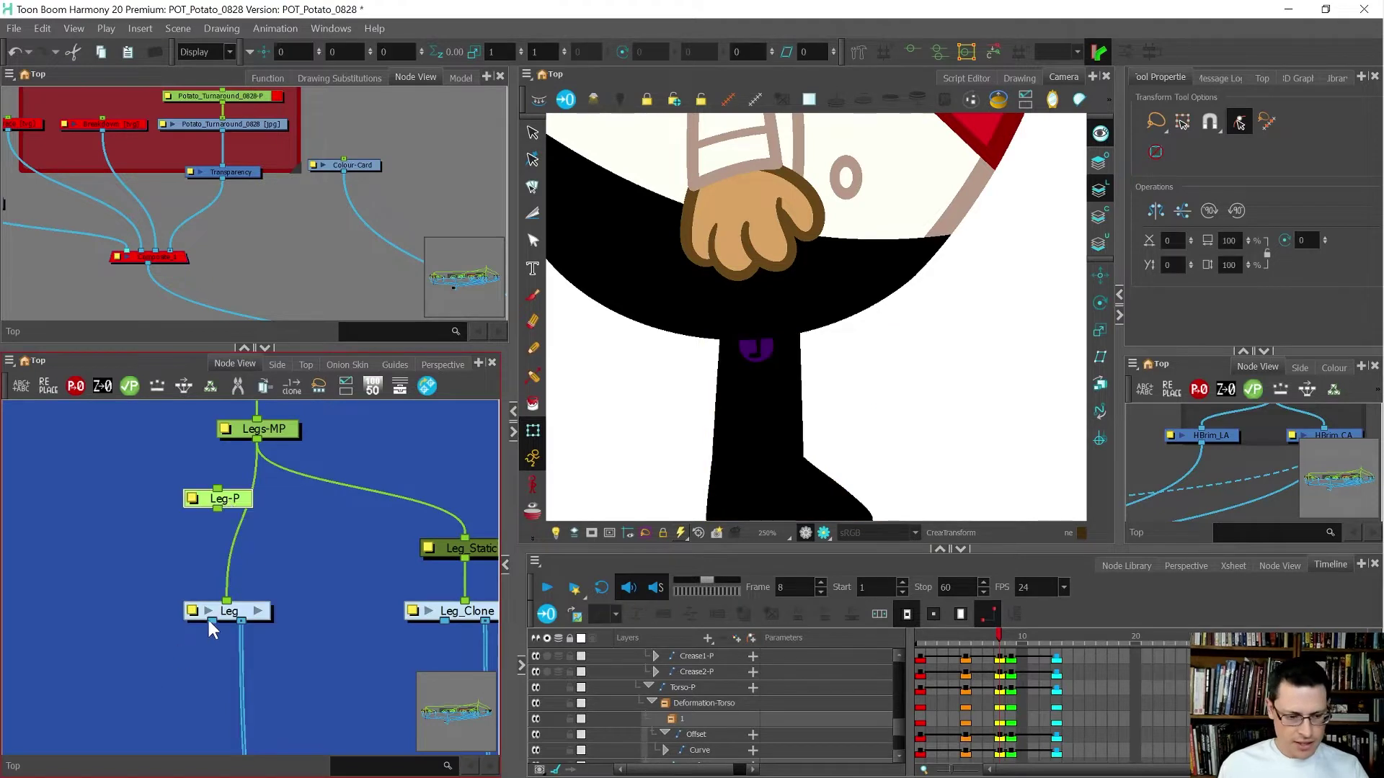
{"action": "left_click_drag", "start_coordinate": [233, 498], "coordinate": [257, 524]}
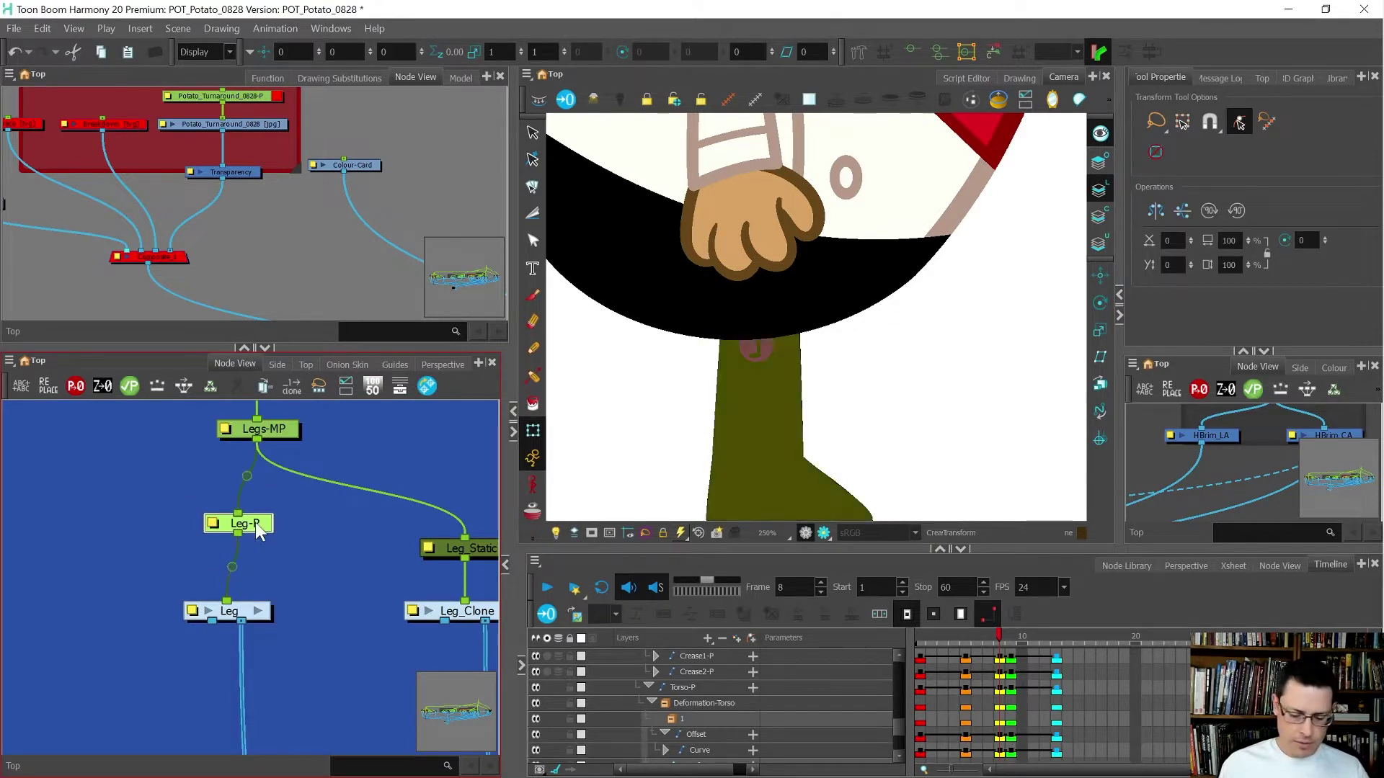
Add a backdrop around the Leg-P peg, name it "Delete ME" and colour it bright green
{"action": "key", "text": "ctrl+b"}
{"action": "left_click", "coordinate": [155, 440]}
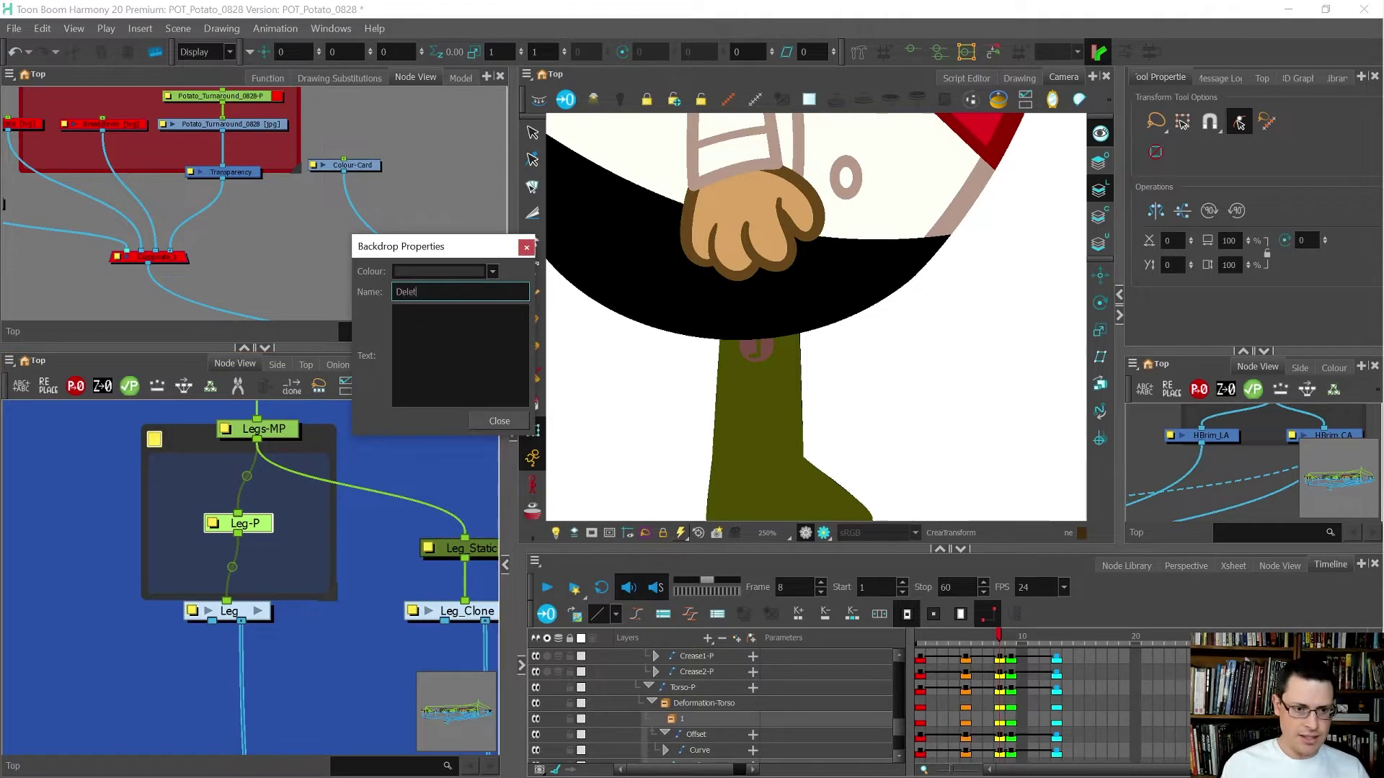
{"action": "left_click", "coordinate": [433, 271]}
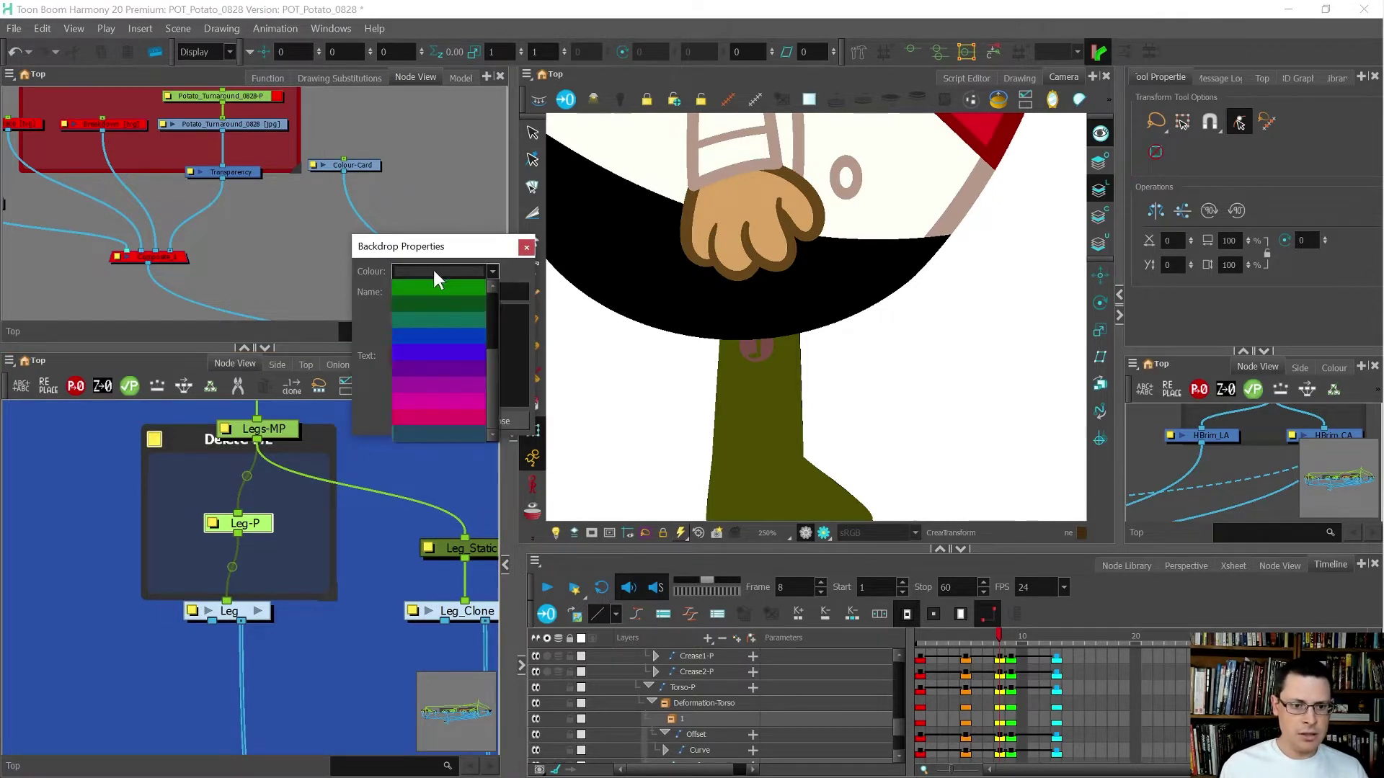
{"action": "scroll", "coordinate": [458, 339], "scroll_direction": "up", "scroll_amount": 3}
{"action": "left_click", "coordinate": [474, 371]}
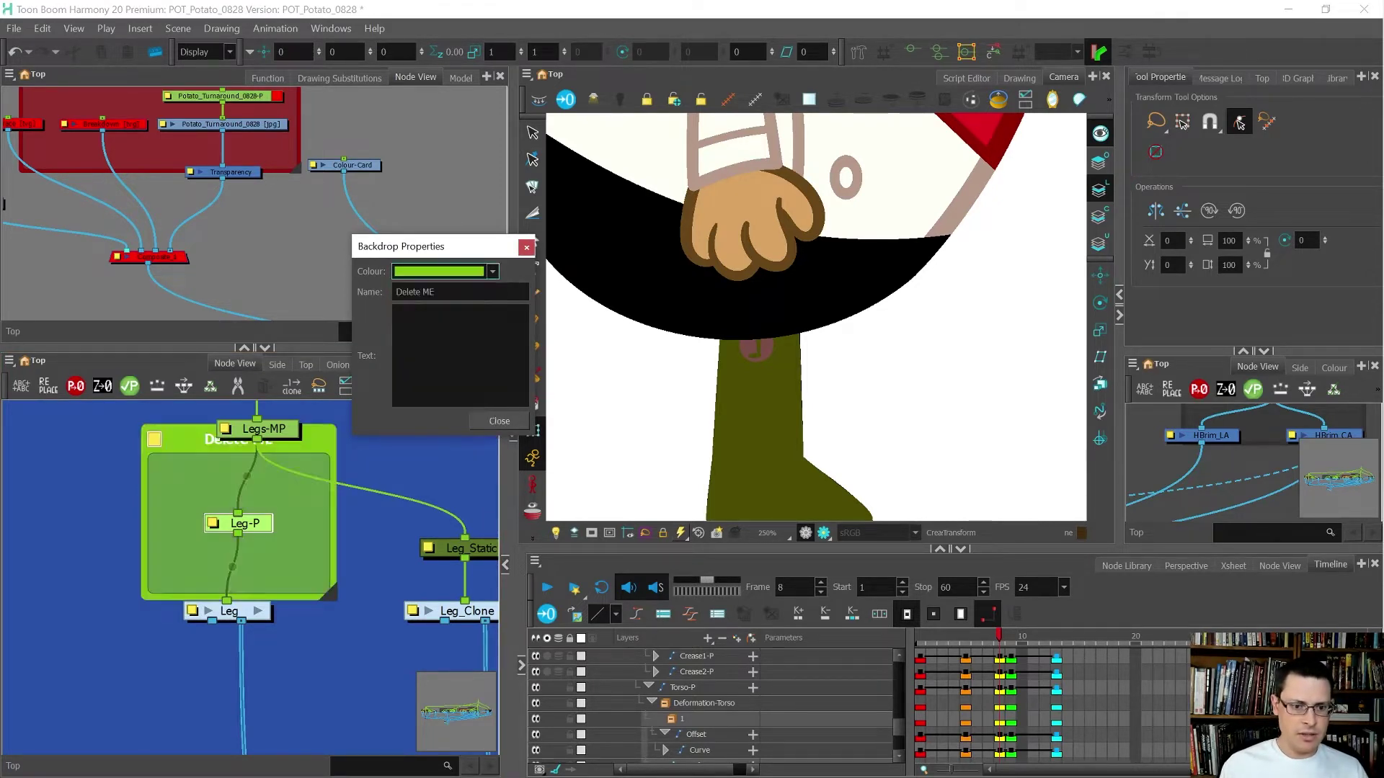
{"action": "left_click", "coordinate": [499, 421]}
Move the Legs-MP node up and out of the green "Delete ME" backdrop
{"action": "left_click", "coordinate": [356, 504]}
{"action": "scroll", "coordinate": [356, 505], "scroll_direction": "down", "scroll_amount": 3}
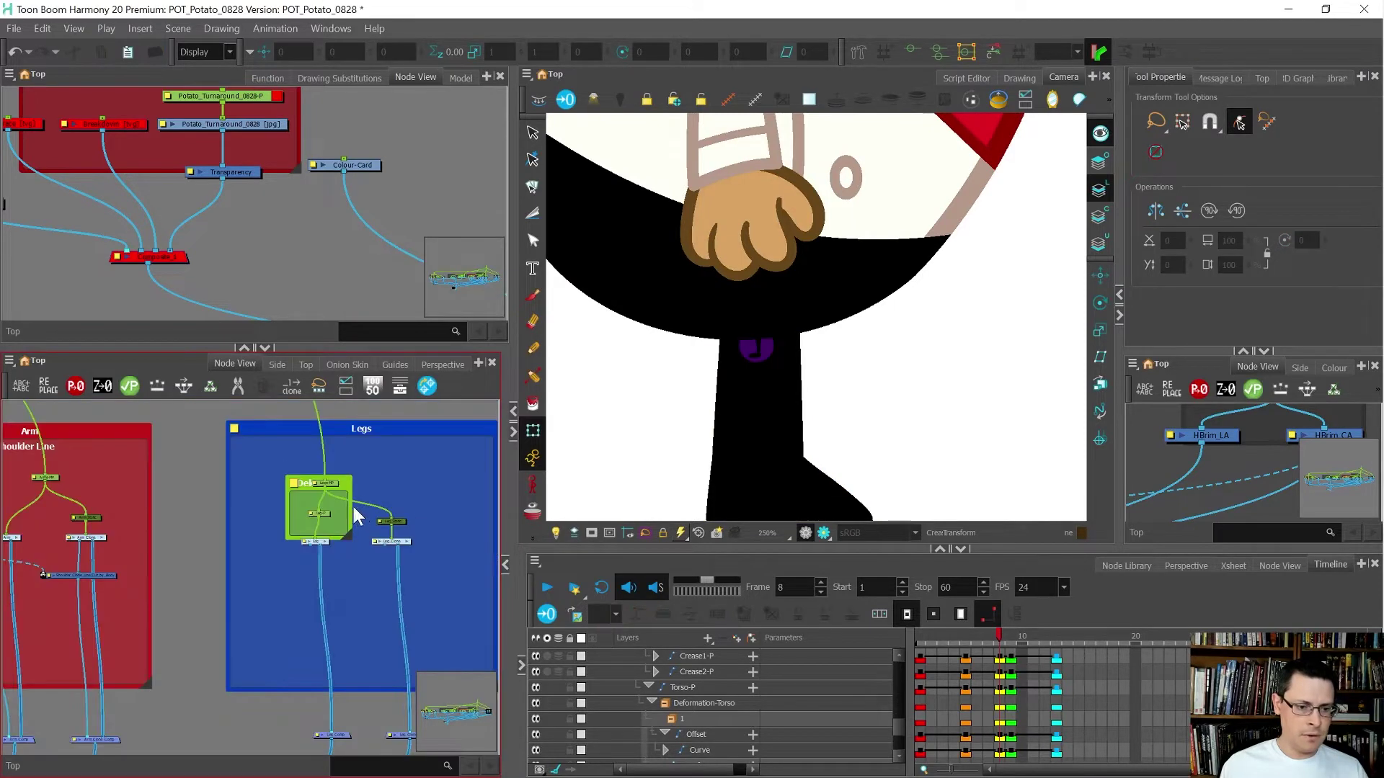
{"action": "left_click_drag", "start_coordinate": [335, 479], "coordinate": [330, 484]}
Shift one leg on frame 8 with the Leg-P peg by about 0.32 W and 0.125 S so the two legs no longer overlap exactly
{"action": "left_click_drag", "start_coordinate": [331, 484], "coordinate": [315, 518]}
{"action": "scroll", "coordinate": [641, 353], "scroll_direction": "down", "scroll_amount": 3}
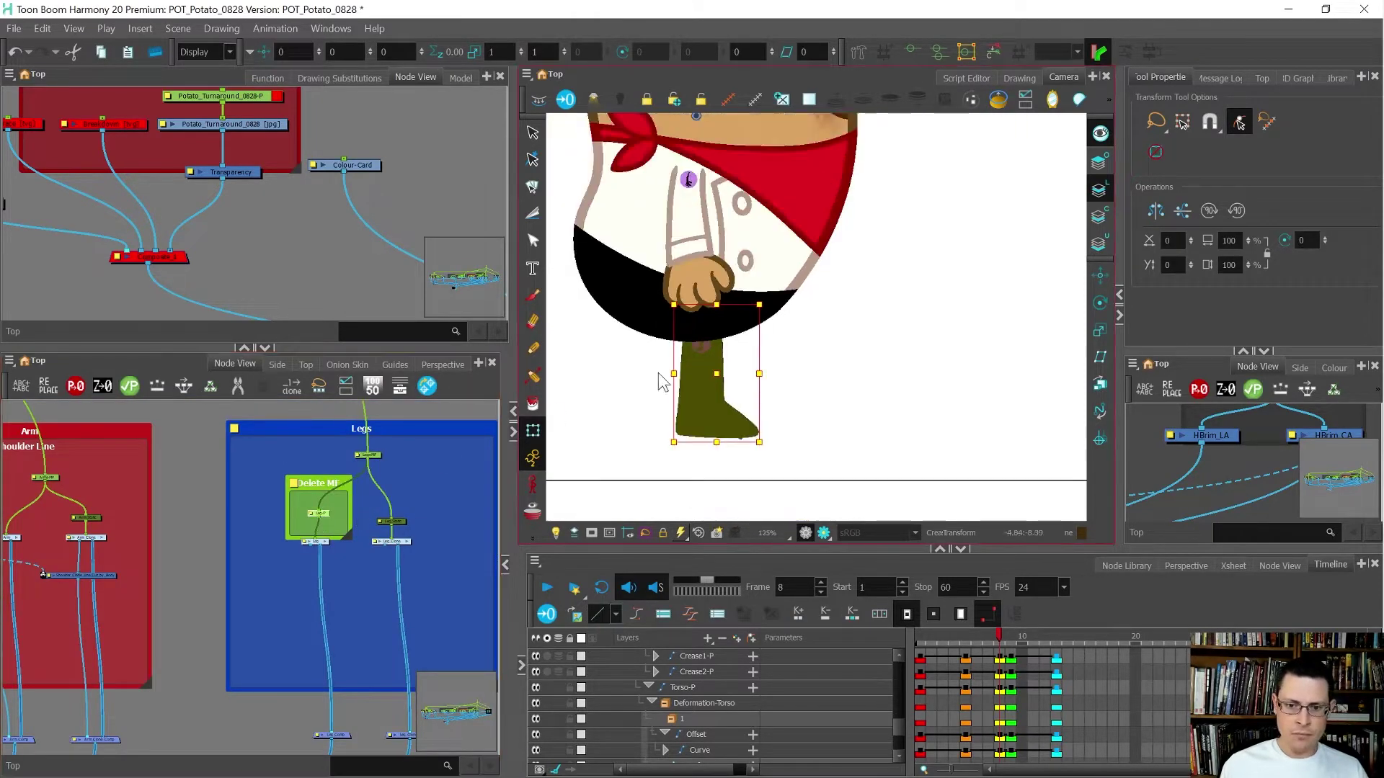
{"action": "scroll", "coordinate": [661, 375], "scroll_direction": "up", "scroll_amount": 1}
{"action": "left_click_drag", "start_coordinate": [710, 403], "coordinate": [693, 409]}
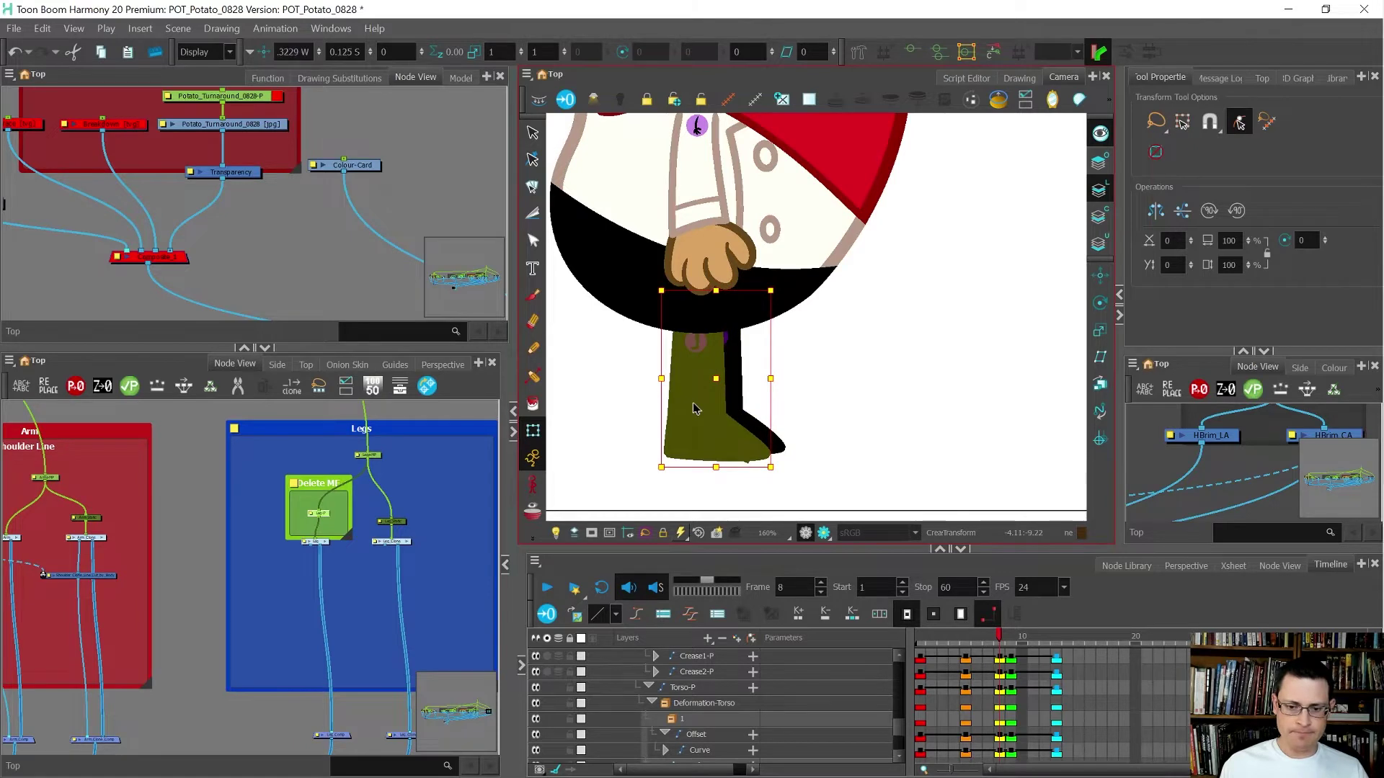
{"action": "left_click", "coordinate": [443, 481]}
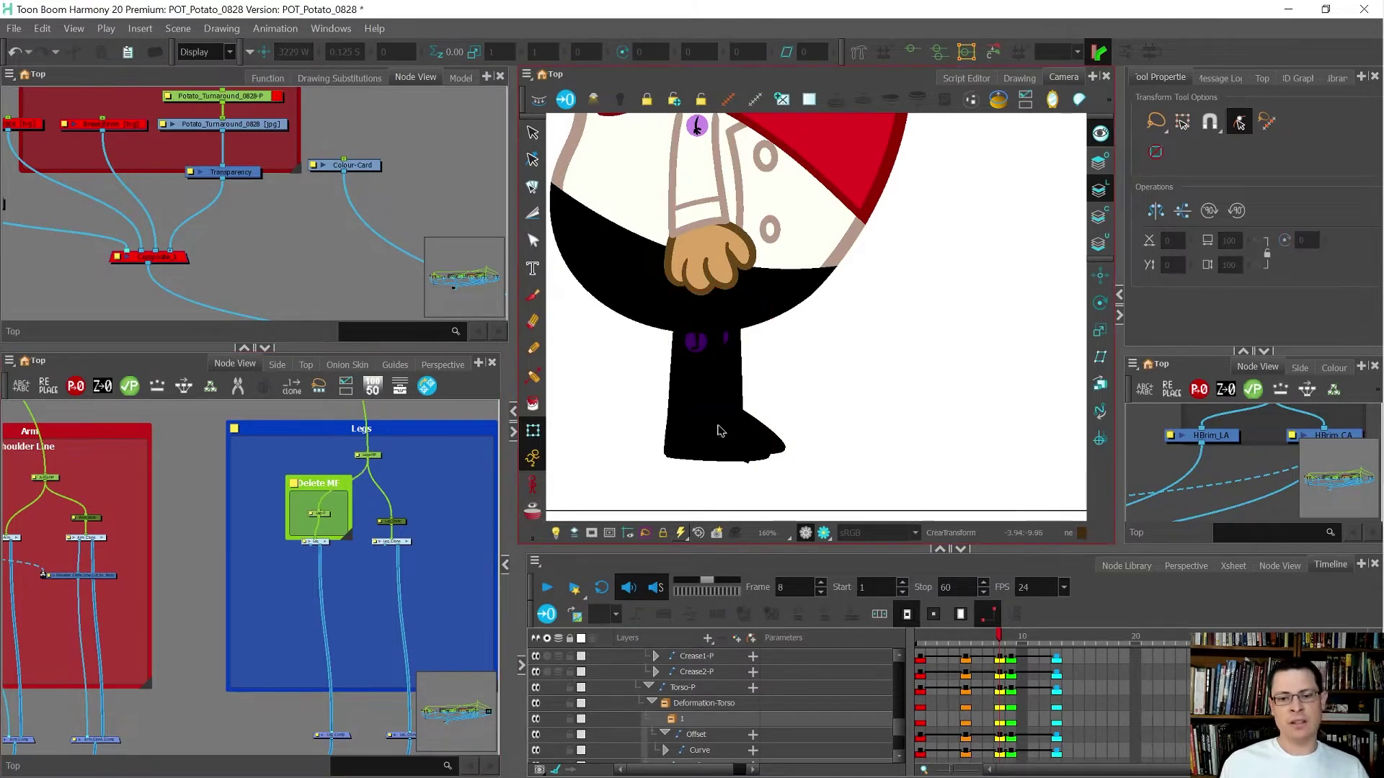
{"action": "scroll", "coordinate": [816, 396], "scroll_direction": "down", "scroll_amount": 4}
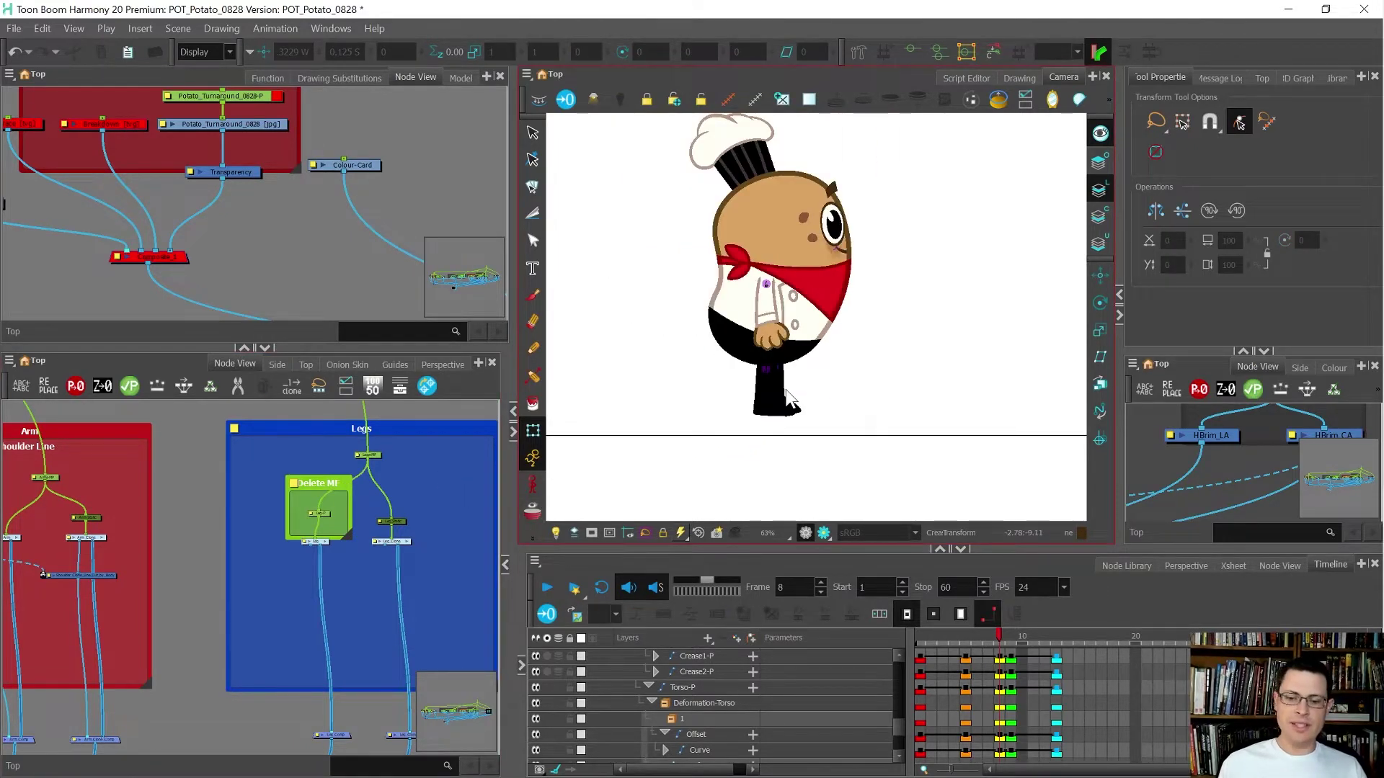
Enter the Leg group, select the Upper_Leg drawing node and show that drawing in the Drawing view
{"action": "scroll", "coordinate": [784, 395], "scroll_direction": "up", "scroll_amount": 3}
{"action": "scroll", "coordinate": [784, 395], "scroll_direction": "up", "scroll_amount": 3}
{"action": "left_click", "coordinate": [739, 370]}
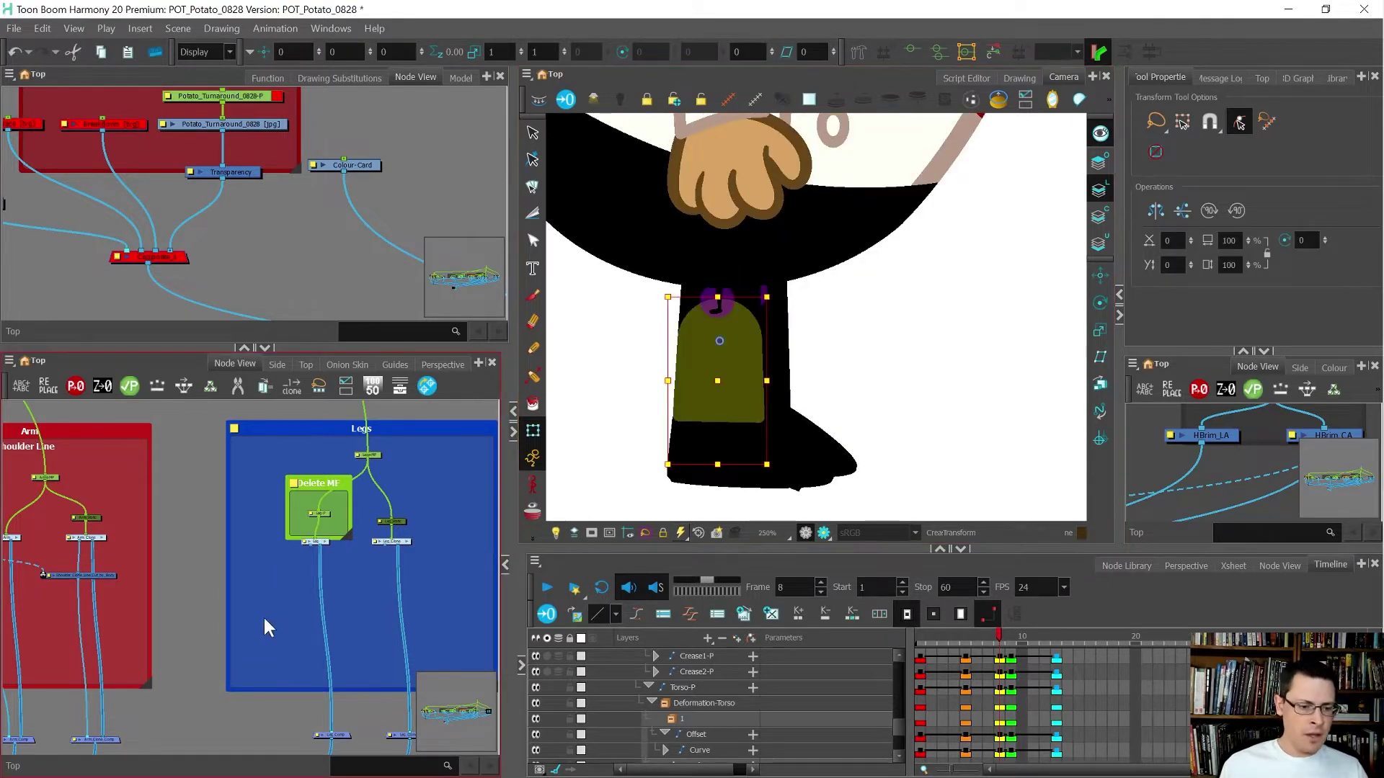
{"action": "scroll", "coordinate": [336, 549], "scroll_direction": "up", "scroll_amount": 3}
{"action": "scroll", "coordinate": [331, 546], "scroll_direction": "up", "scroll_amount": 2}
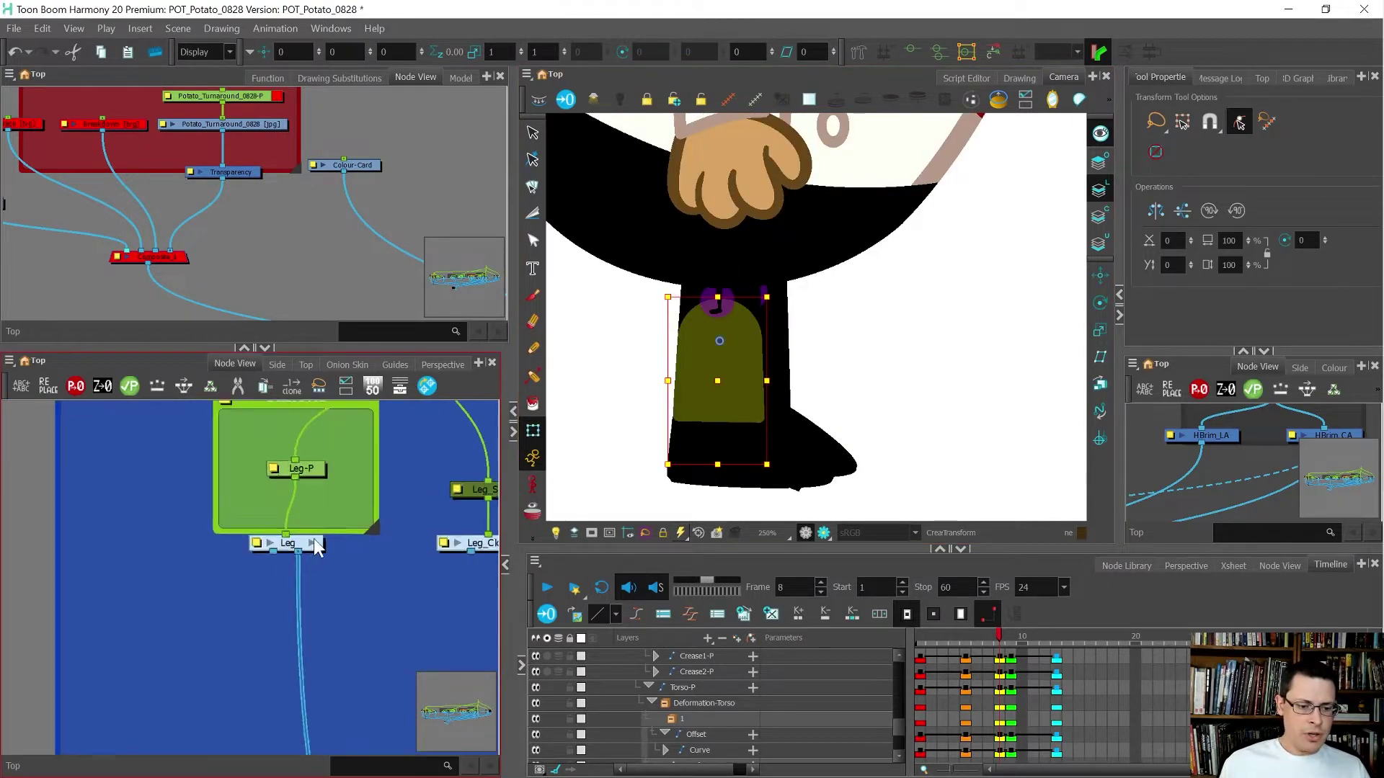
{"action": "left_click", "coordinate": [314, 550]}
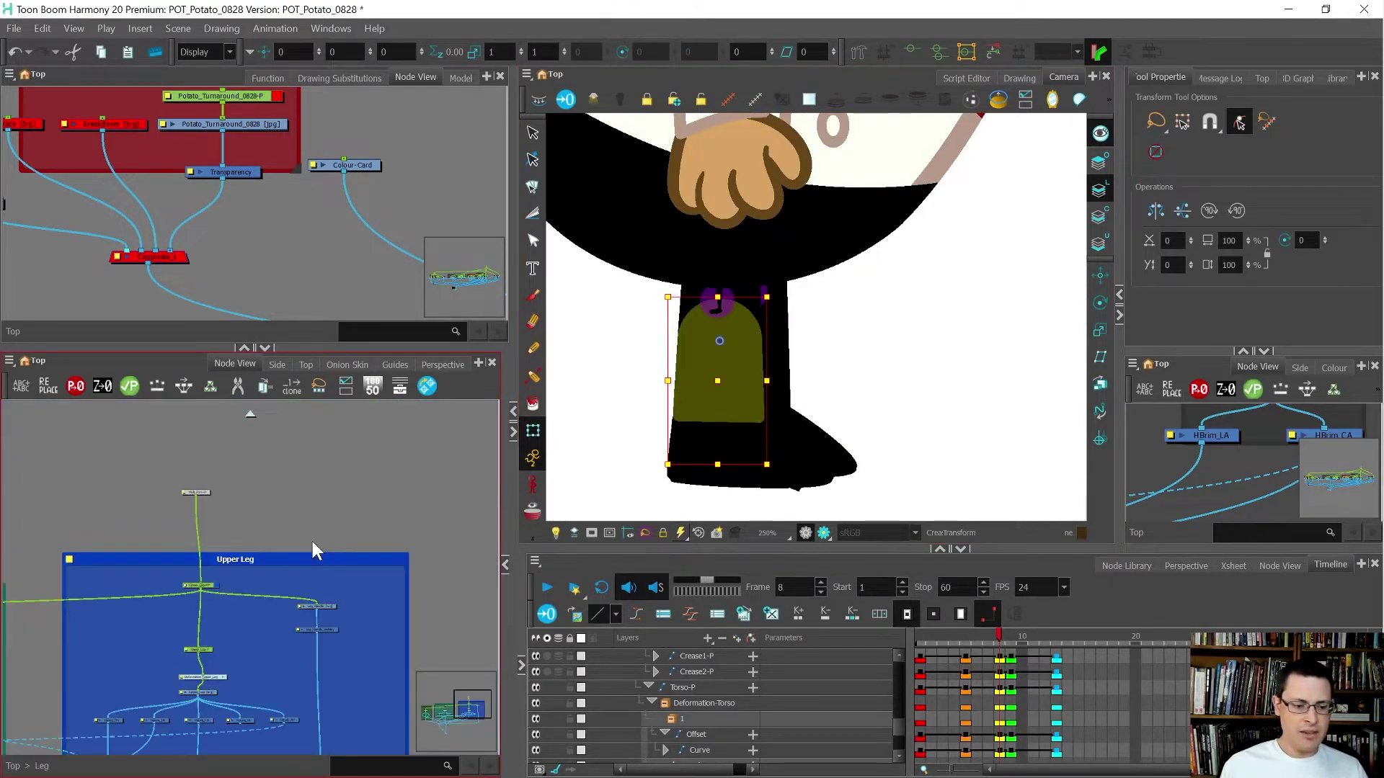
{"action": "scroll", "coordinate": [283, 591], "scroll_direction": "up", "scroll_amount": 3}
{"action": "scroll", "coordinate": [249, 605], "scroll_direction": "up", "scroll_amount": 3}
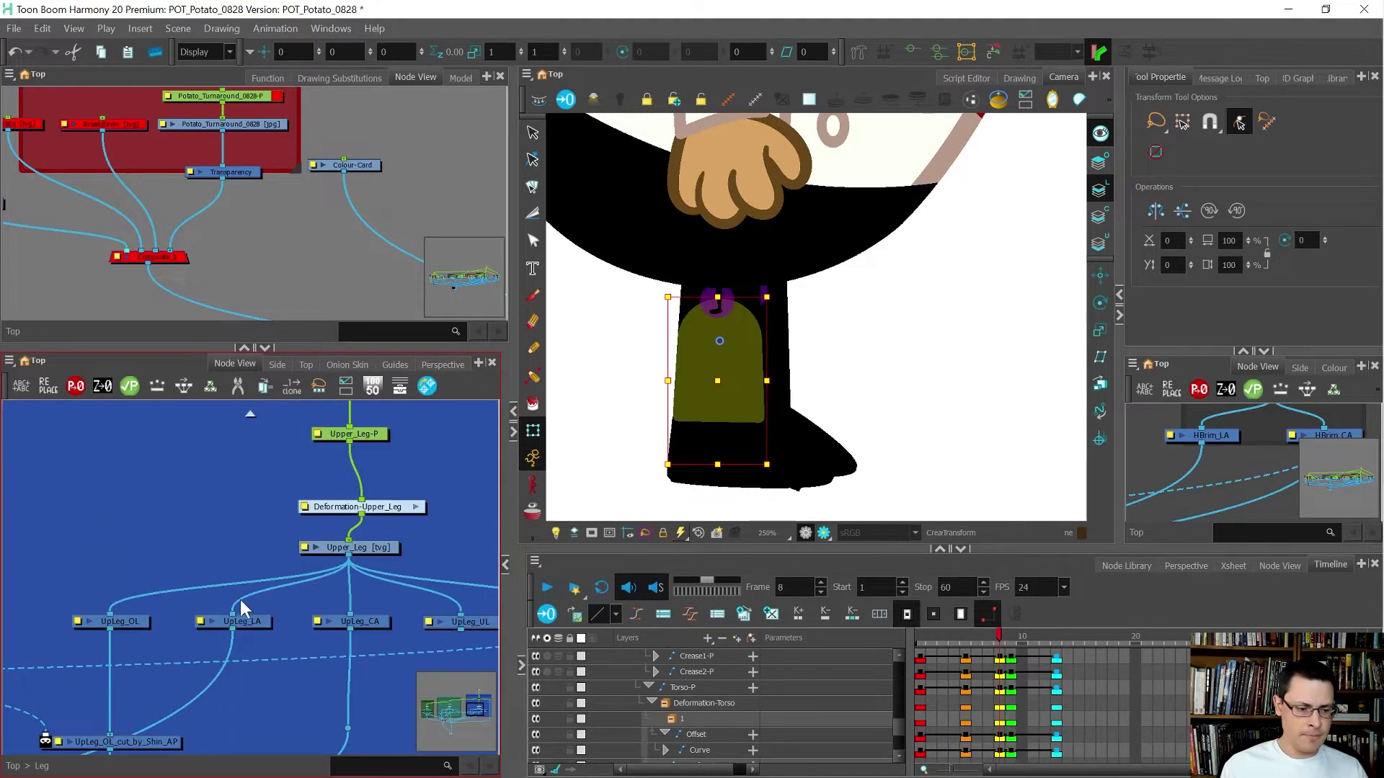
{"action": "left_click", "coordinate": [365, 555]}
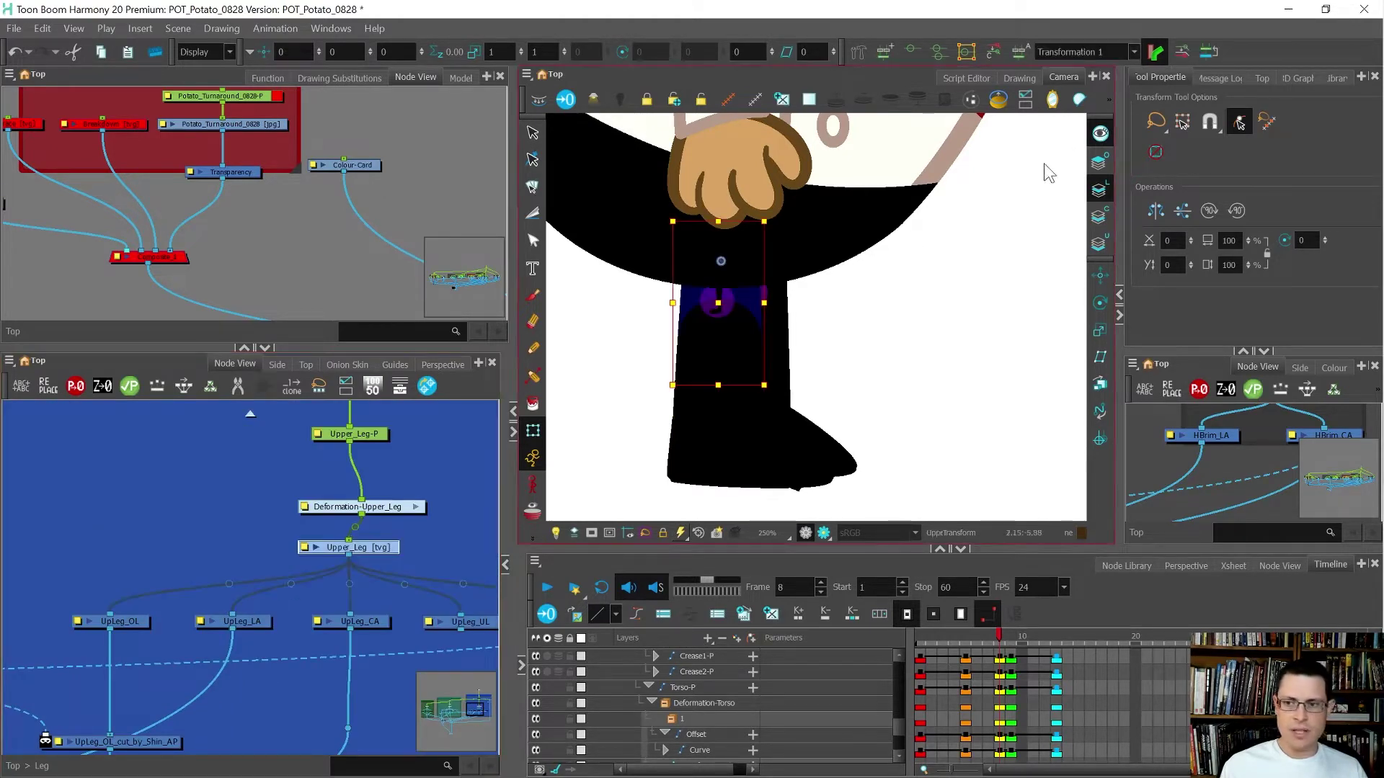
{"action": "left_click", "coordinate": [1019, 77]}
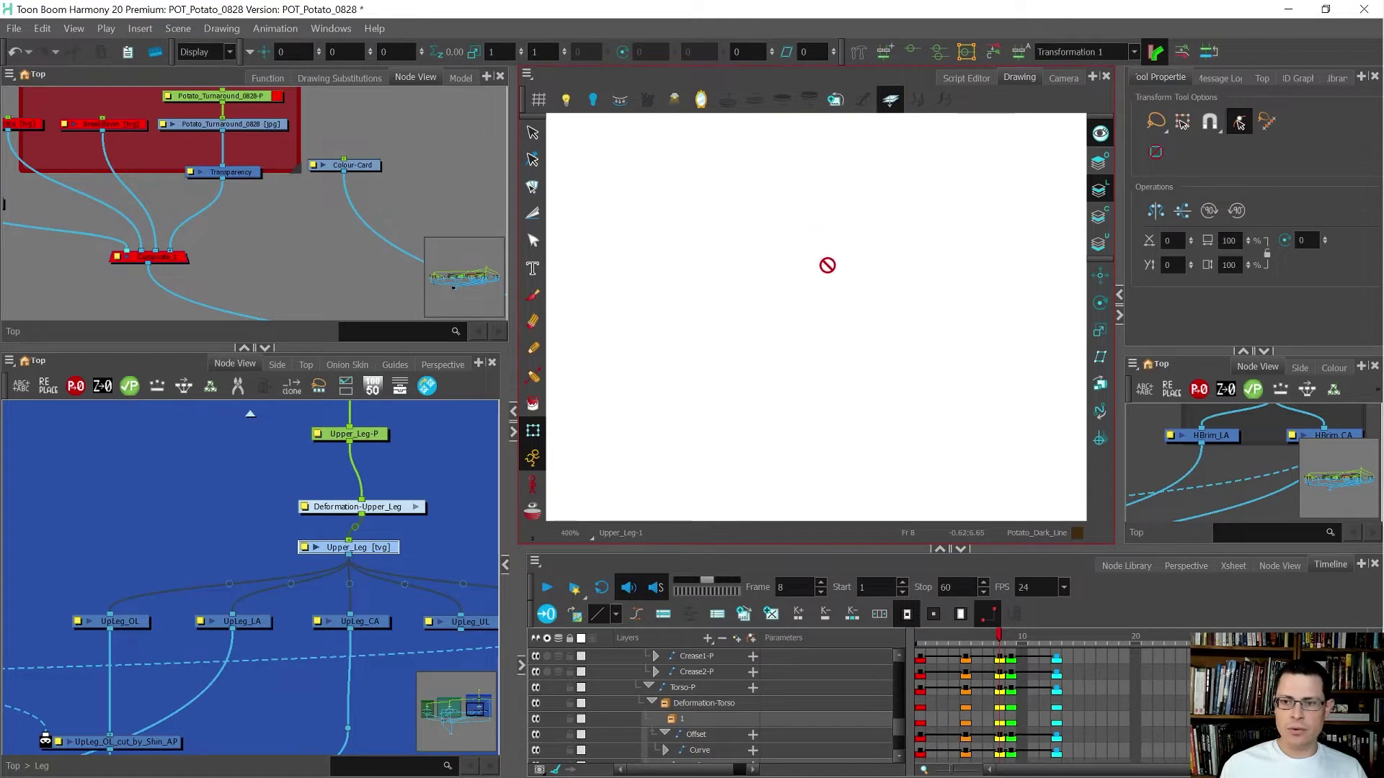
Examine the Upper_Leg drawing's overlay, line art, colour art and underlay layers one by one, and return to the Camera view
{"action": "scroll", "coordinate": [783, 431], "scroll_direction": "up", "scroll_amount": 3}
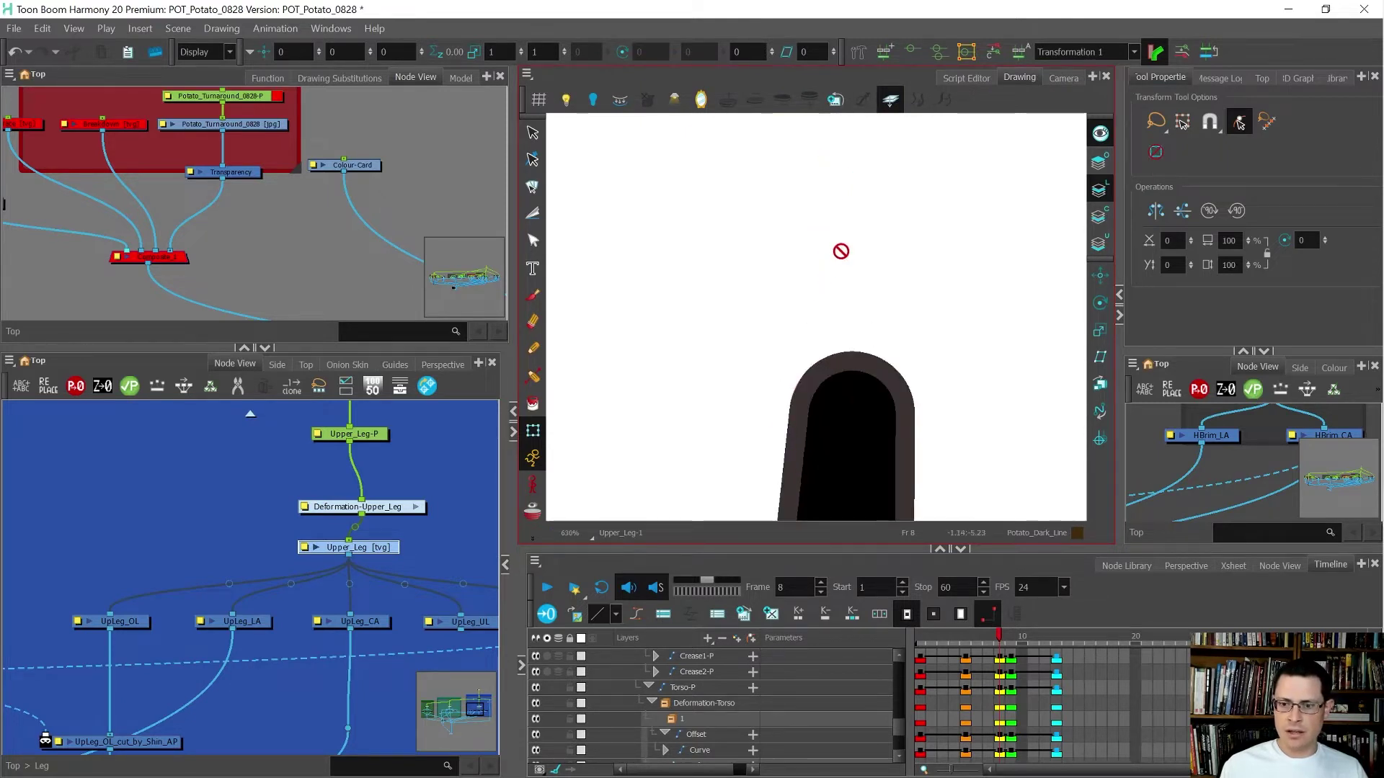
{"action": "scroll", "coordinate": [841, 250], "scroll_direction": "down", "scroll_amount": 3}
{"action": "scroll", "coordinate": [857, 384], "scroll_direction": "up", "scroll_amount": 4}
{"action": "left_click", "coordinate": [1102, 136]}
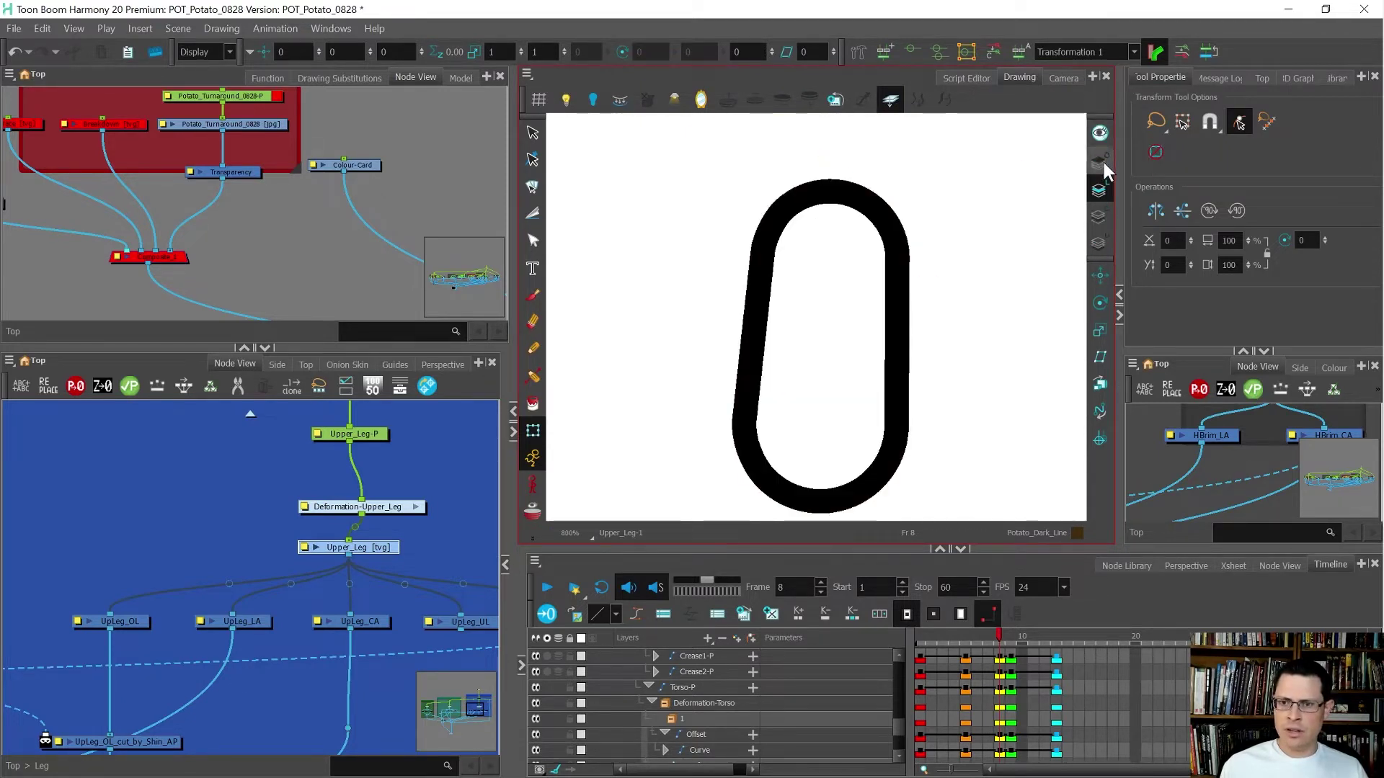
{"action": "left_click", "coordinate": [1104, 162]}
{"action": "left_click", "coordinate": [1099, 135]}
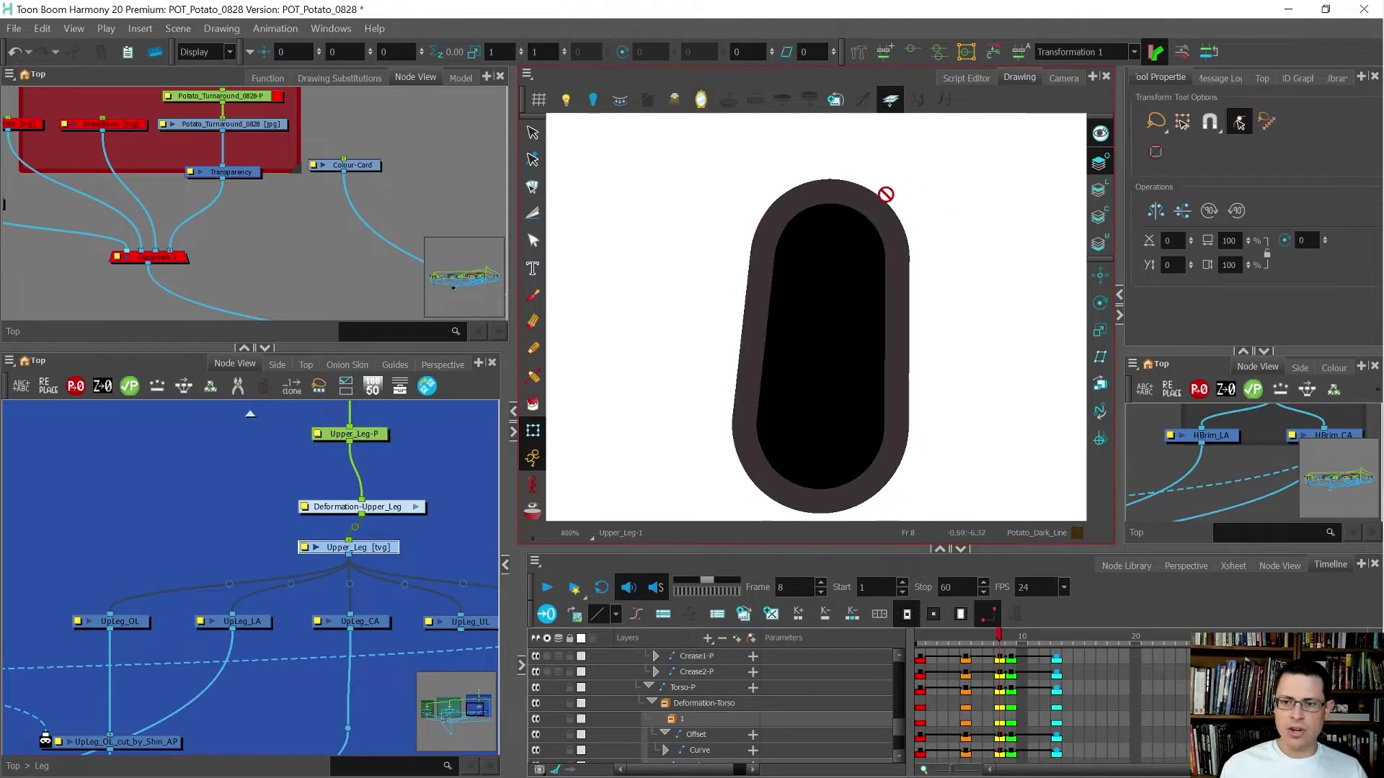
{"action": "left_click", "coordinate": [1100, 192]}
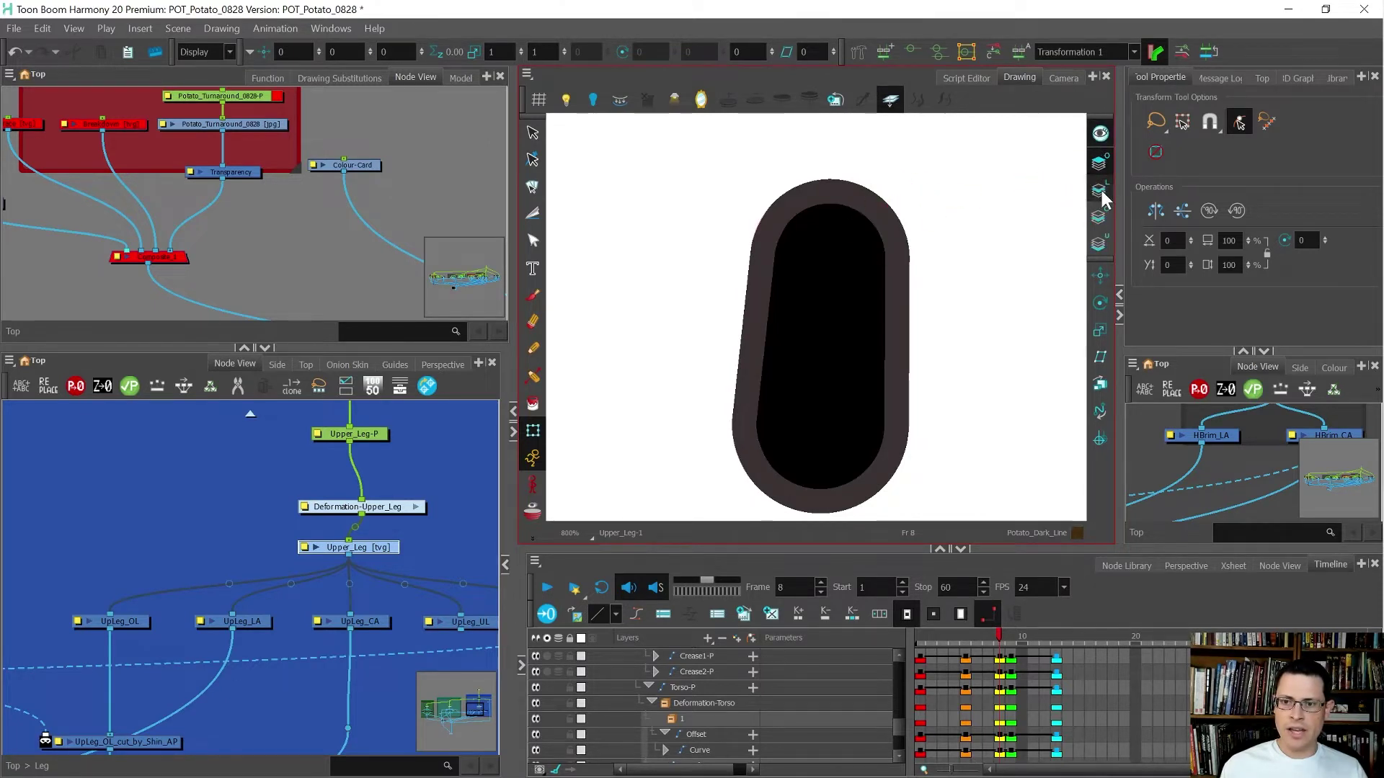
{"action": "left_click", "coordinate": [1106, 136]}
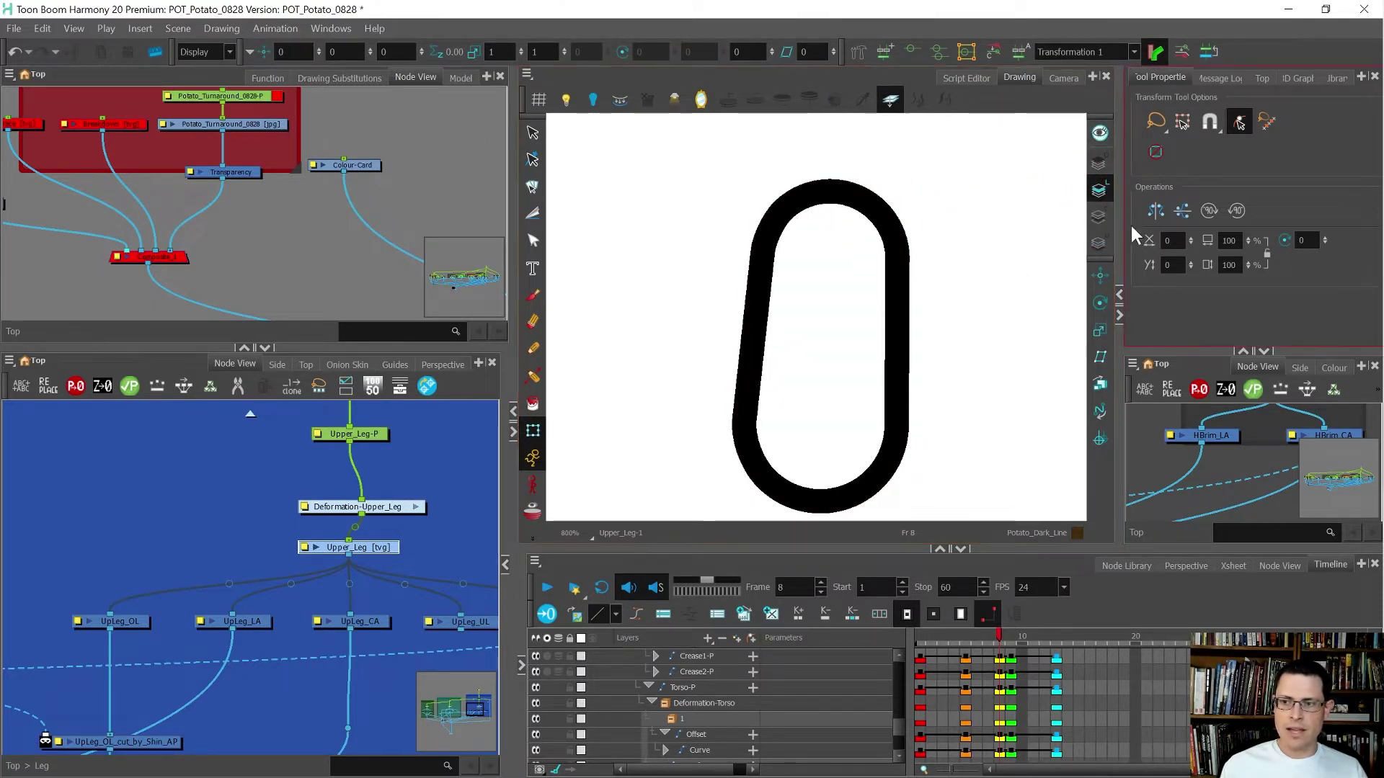
{"action": "left_click", "coordinate": [1099, 217]}
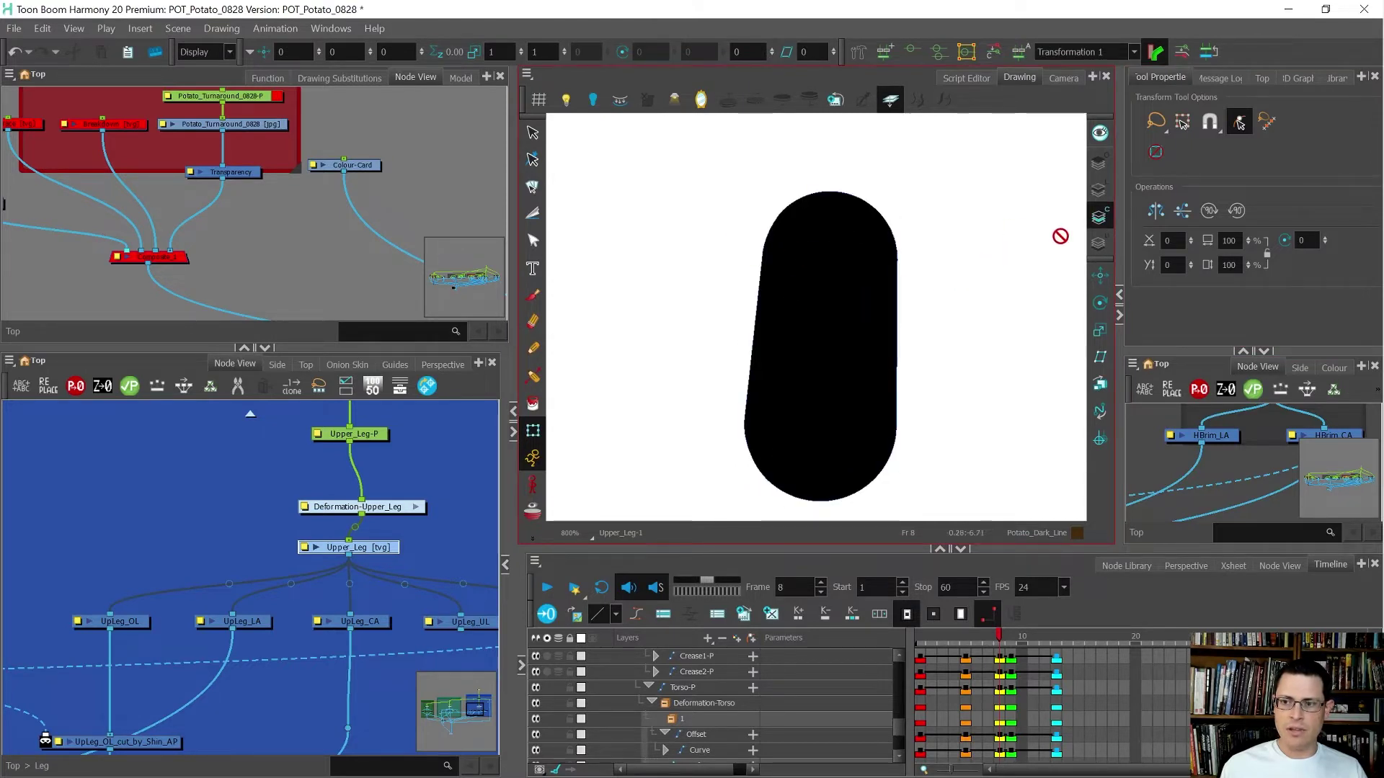
{"action": "left_click", "coordinate": [1097, 245]}
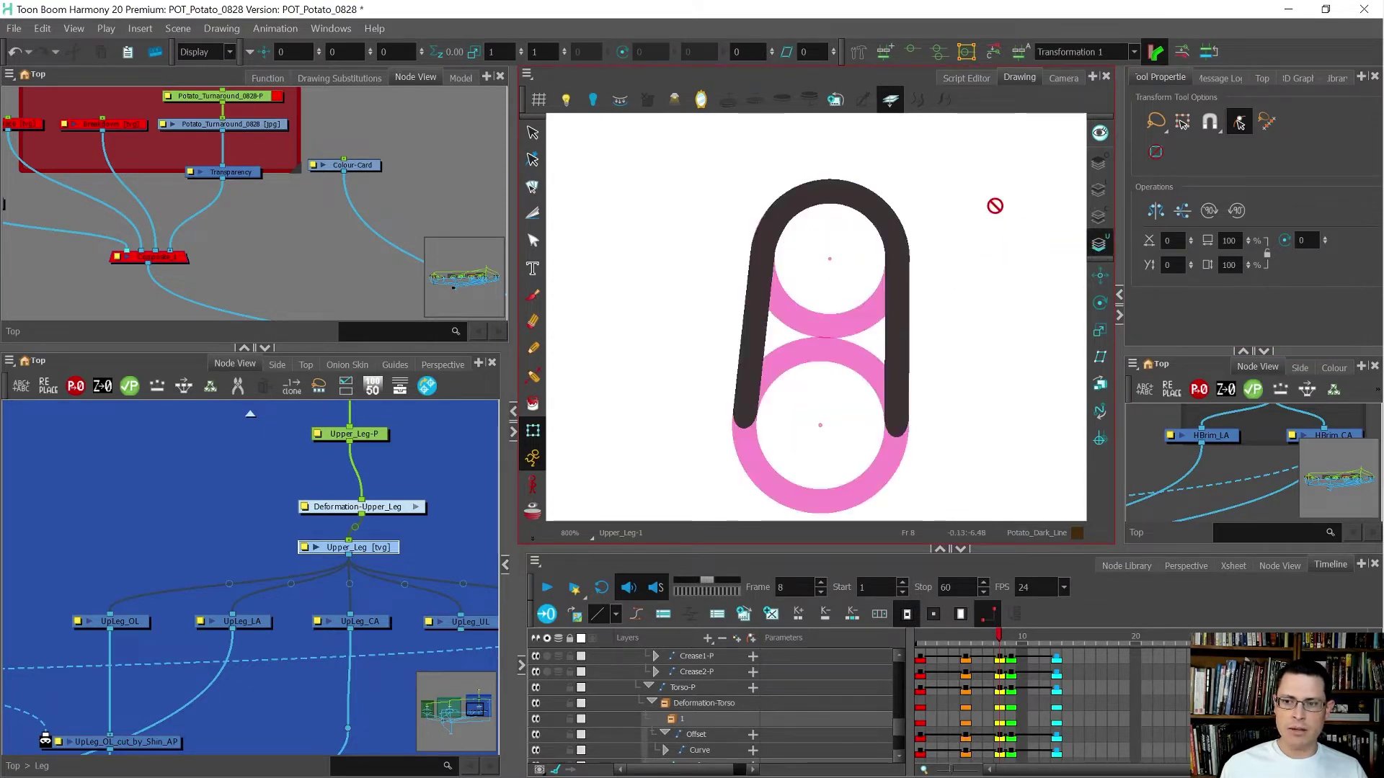
{"action": "left_click", "coordinate": [1096, 162]}
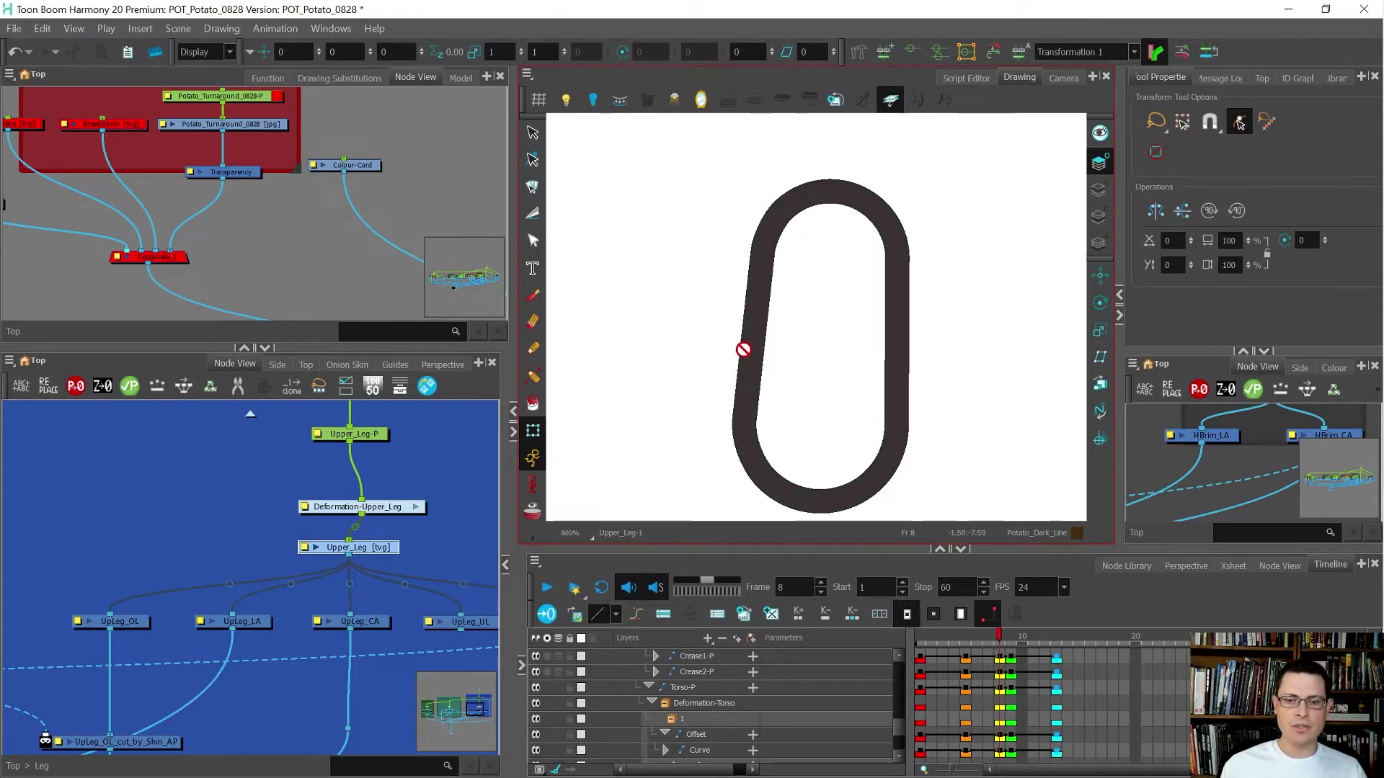
{"action": "left_click", "coordinate": [1061, 78]}
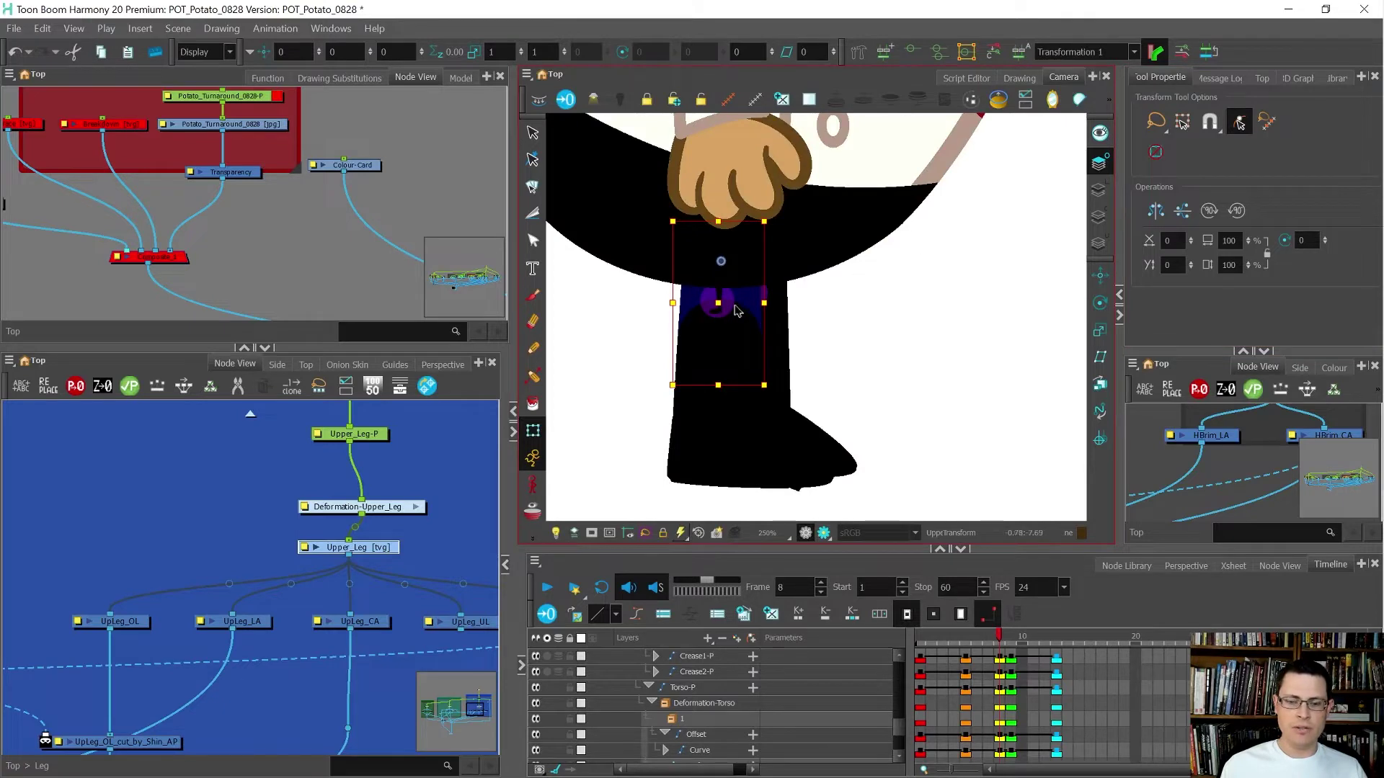
Leave the Leg group for the top-level Legs nodes and save the project
{"action": "scroll", "coordinate": [223, 505], "scroll_direction": "down", "scroll_amount": 3}
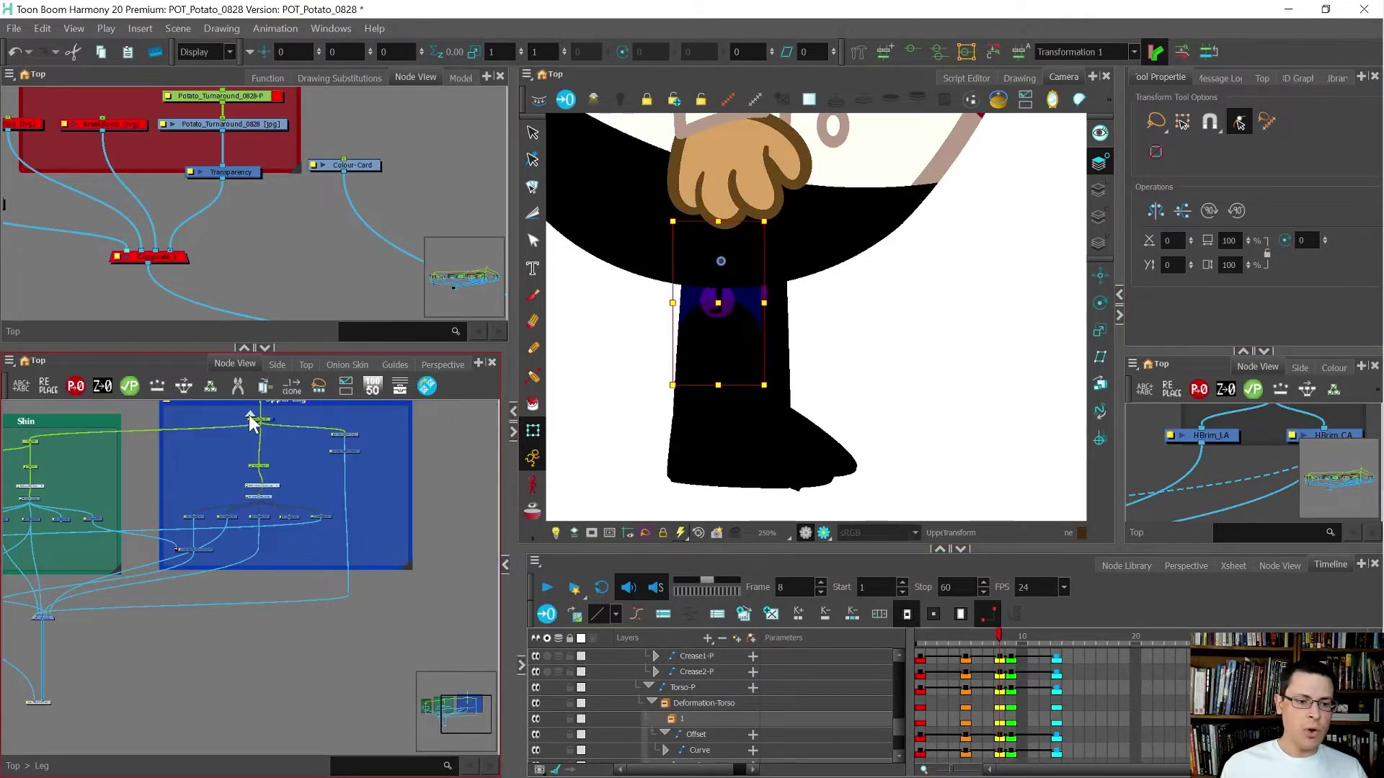
{"action": "left_click", "coordinate": [250, 416]}
{"action": "scroll", "coordinate": [168, 484], "scroll_direction": "down", "scroll_amount": 3}
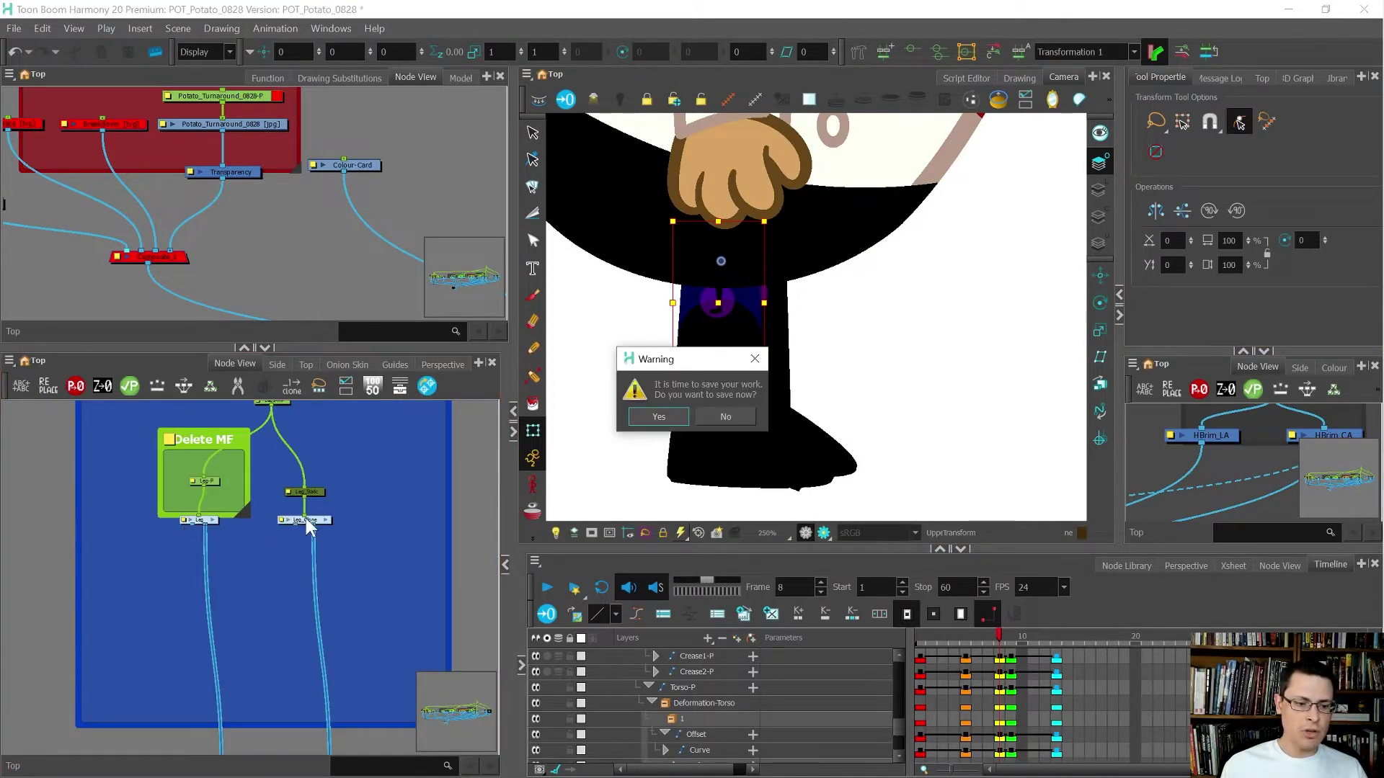
{"action": "left_click", "coordinate": [672, 415]}
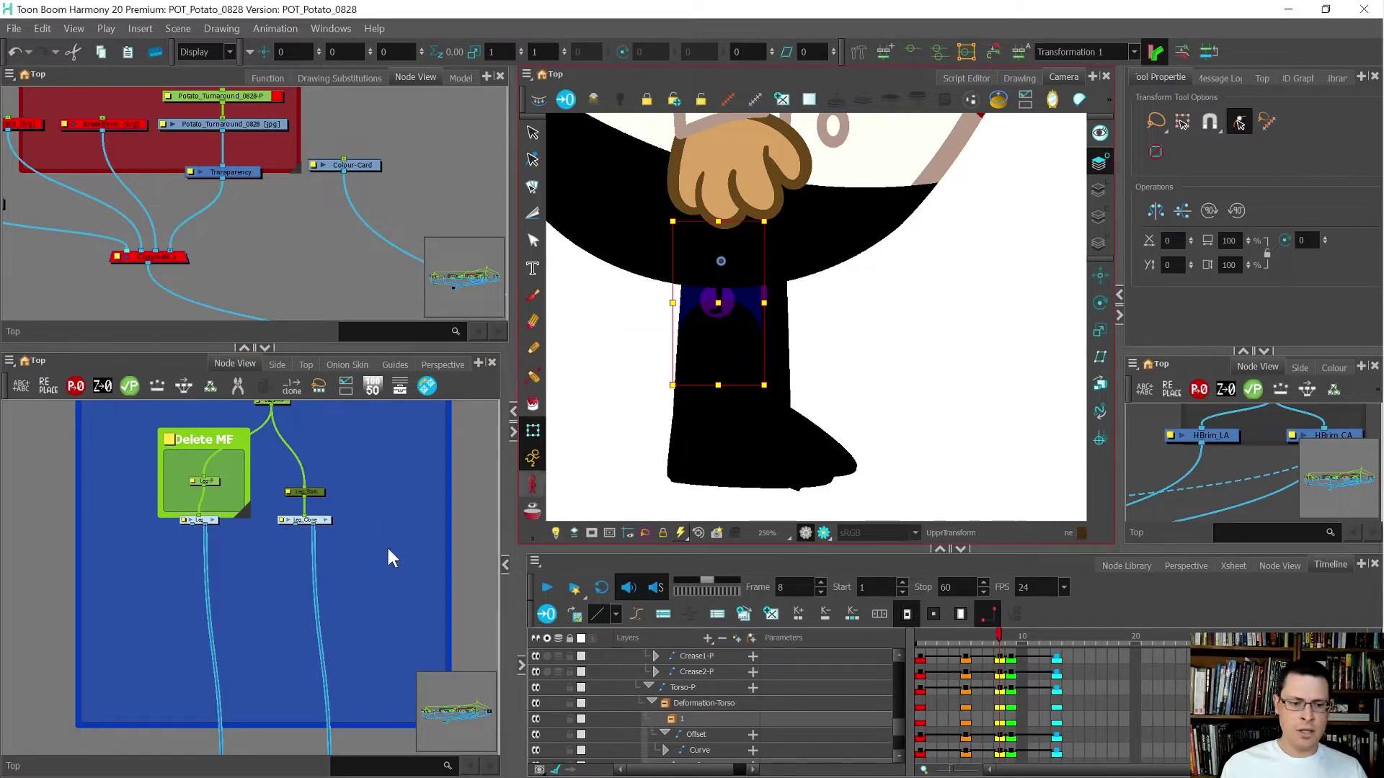
{"action": "scroll", "coordinate": [250, 510], "scroll_direction": "up", "scroll_amount": 3}
{"action": "scroll", "coordinate": [260, 506], "scroll_direction": "down", "scroll_amount": 4}
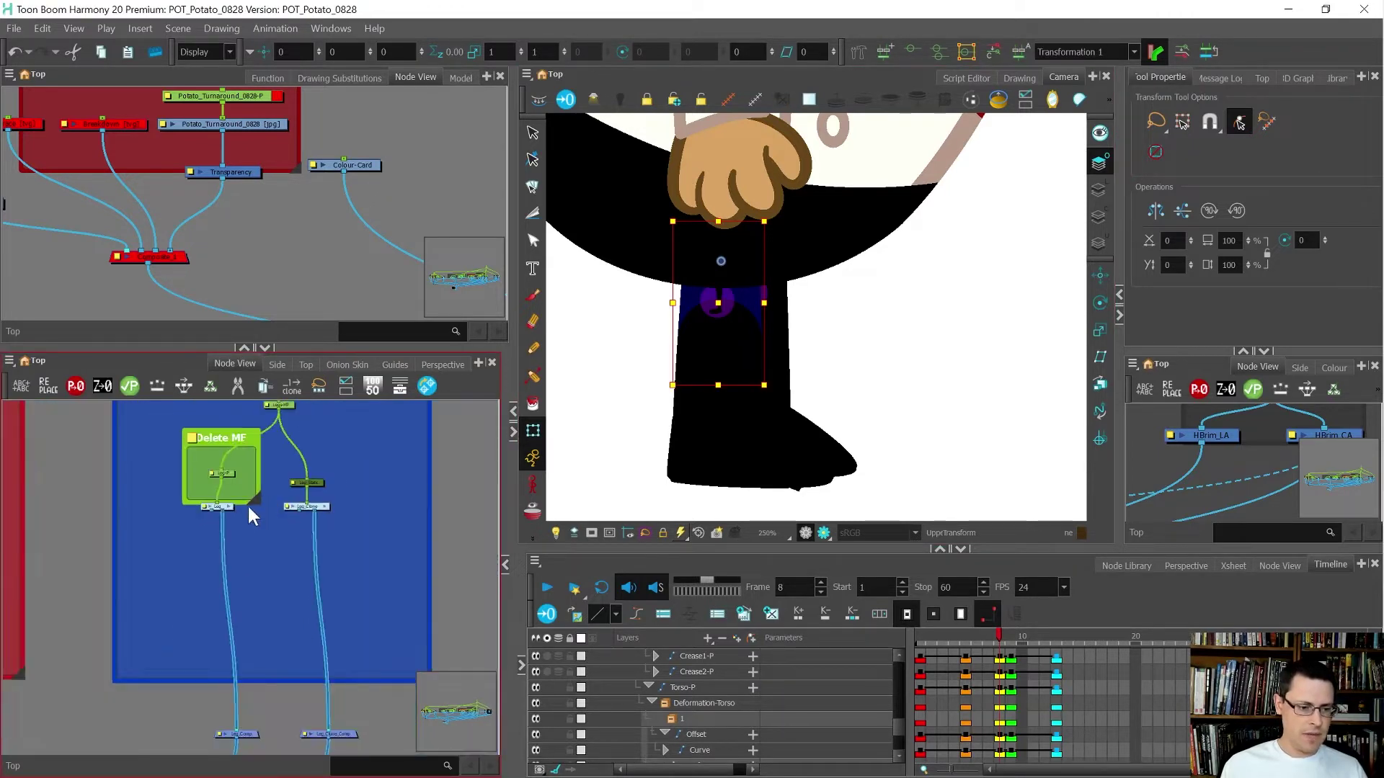
Connect the unused first outputs of the Leg and Leg_Clone groups to Leg_Comp and Leg_Clone_Comp respectively
{"action": "scroll", "coordinate": [256, 670], "scroll_direction": "up", "scroll_amount": 1}
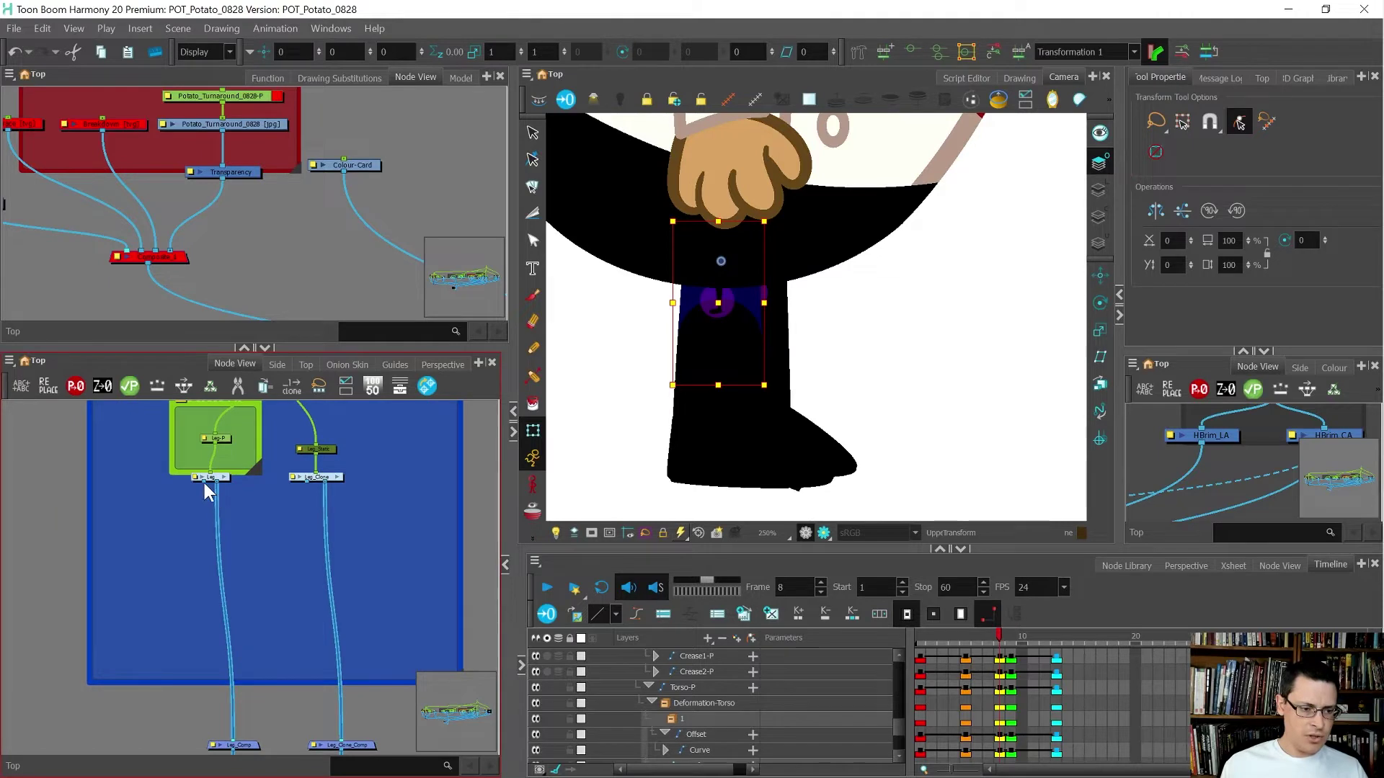
{"action": "left_click_drag", "start_coordinate": [205, 481], "coordinate": [220, 744]}
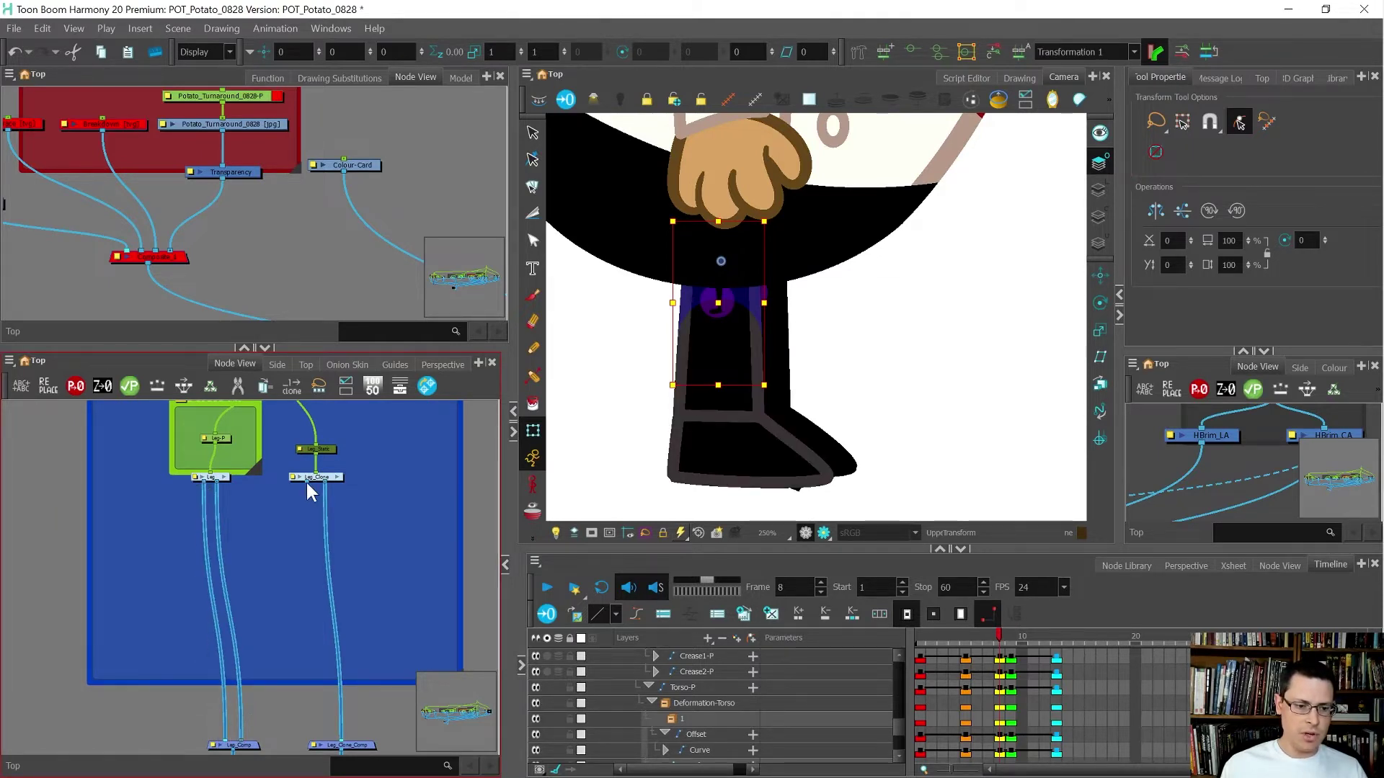
{"action": "left_click_drag", "start_coordinate": [305, 478], "coordinate": [326, 744]}
{"action": "left_click", "coordinate": [269, 597]}
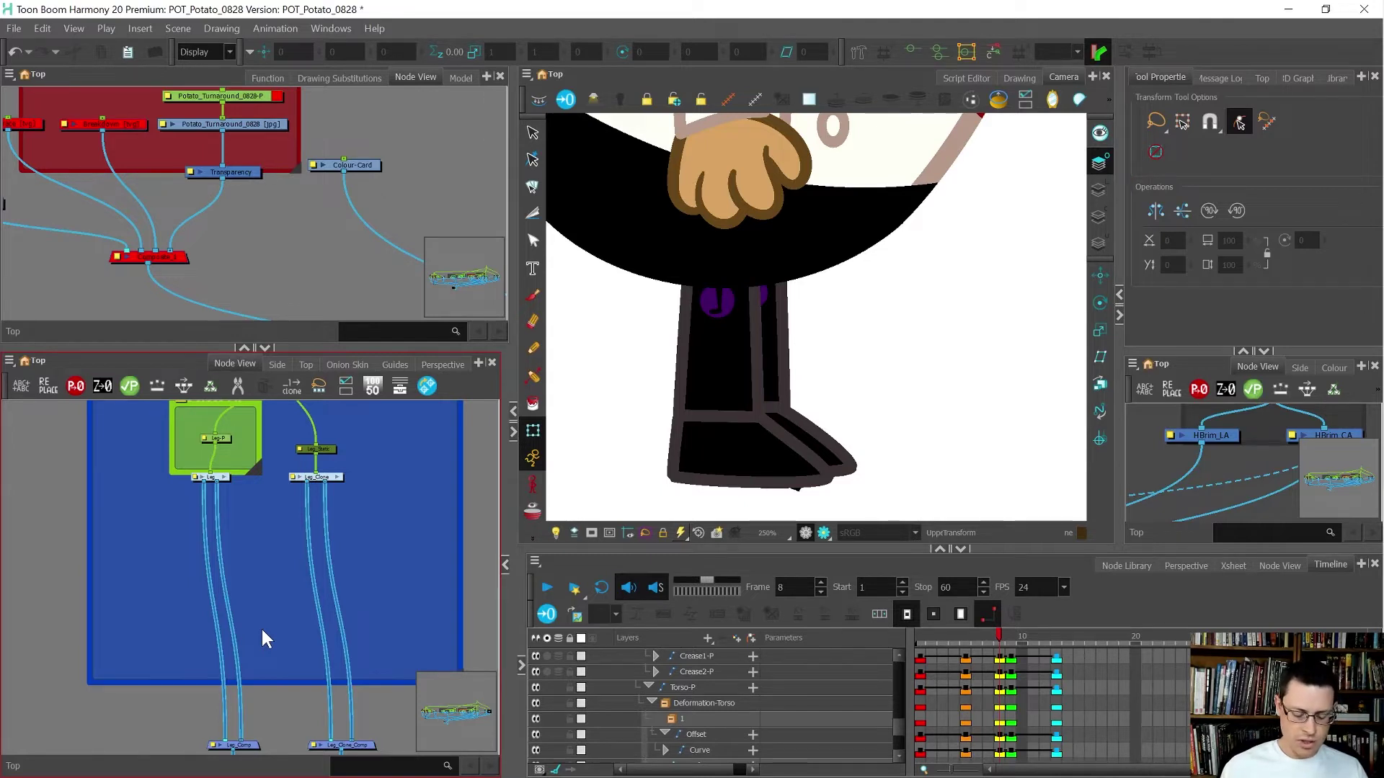
Add a Cutter node in the Legs backdrop and insert it into the cable from Leg's first output to Leg_Comp
{"action": "key", "text": "Tab"}
{"action": "type", "text": "cut"}
{"action": "key", "text": "Return"}
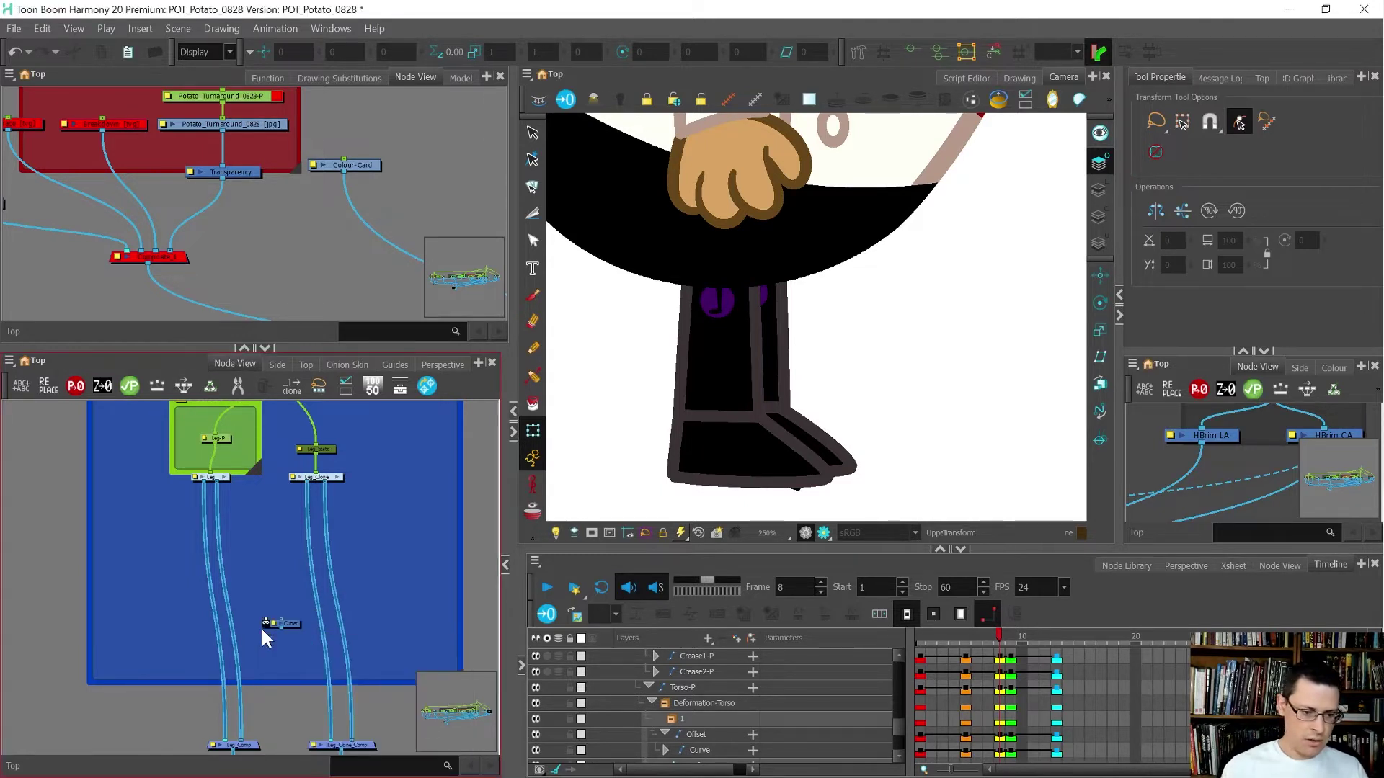
{"action": "scroll", "coordinate": [266, 624], "scroll_direction": "up", "scroll_amount": 2}
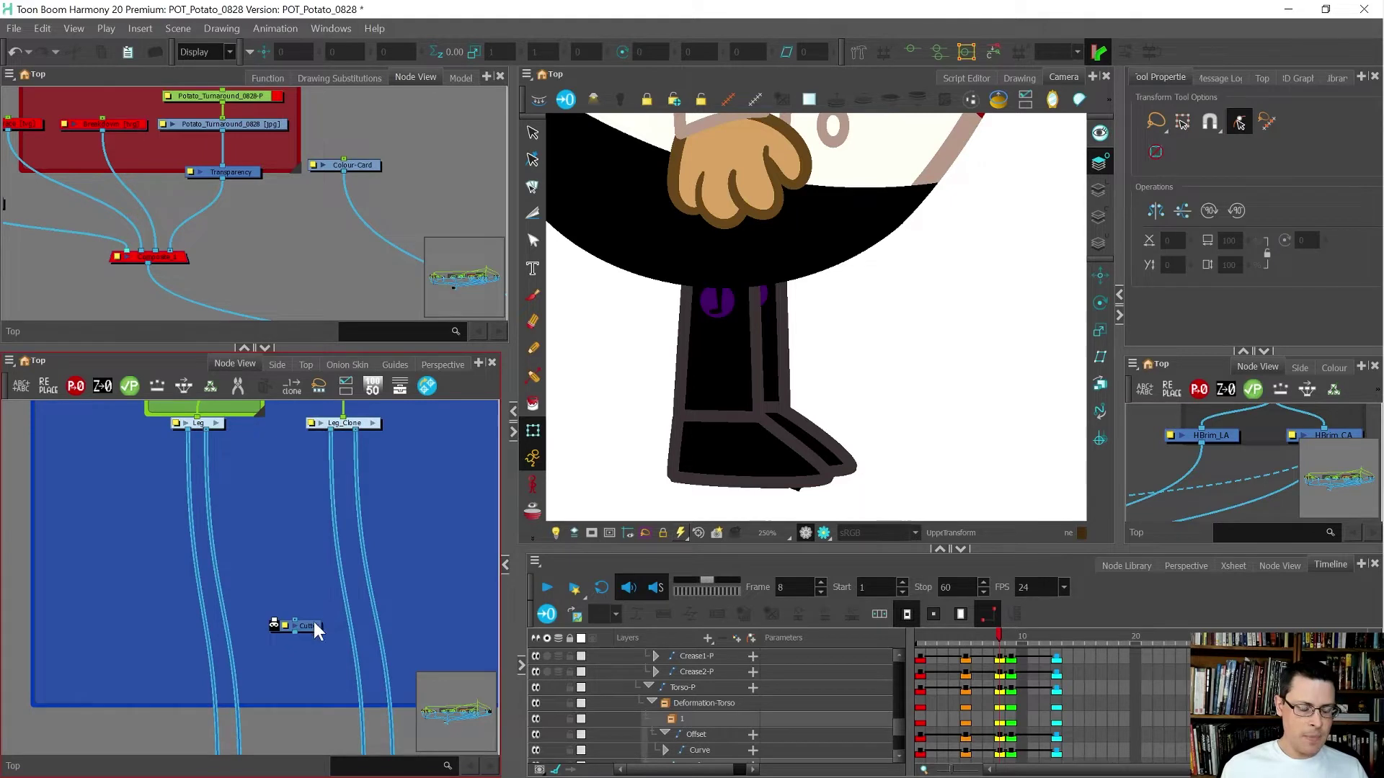
{"action": "left_click_drag", "start_coordinate": [313, 624], "coordinate": [205, 582]}
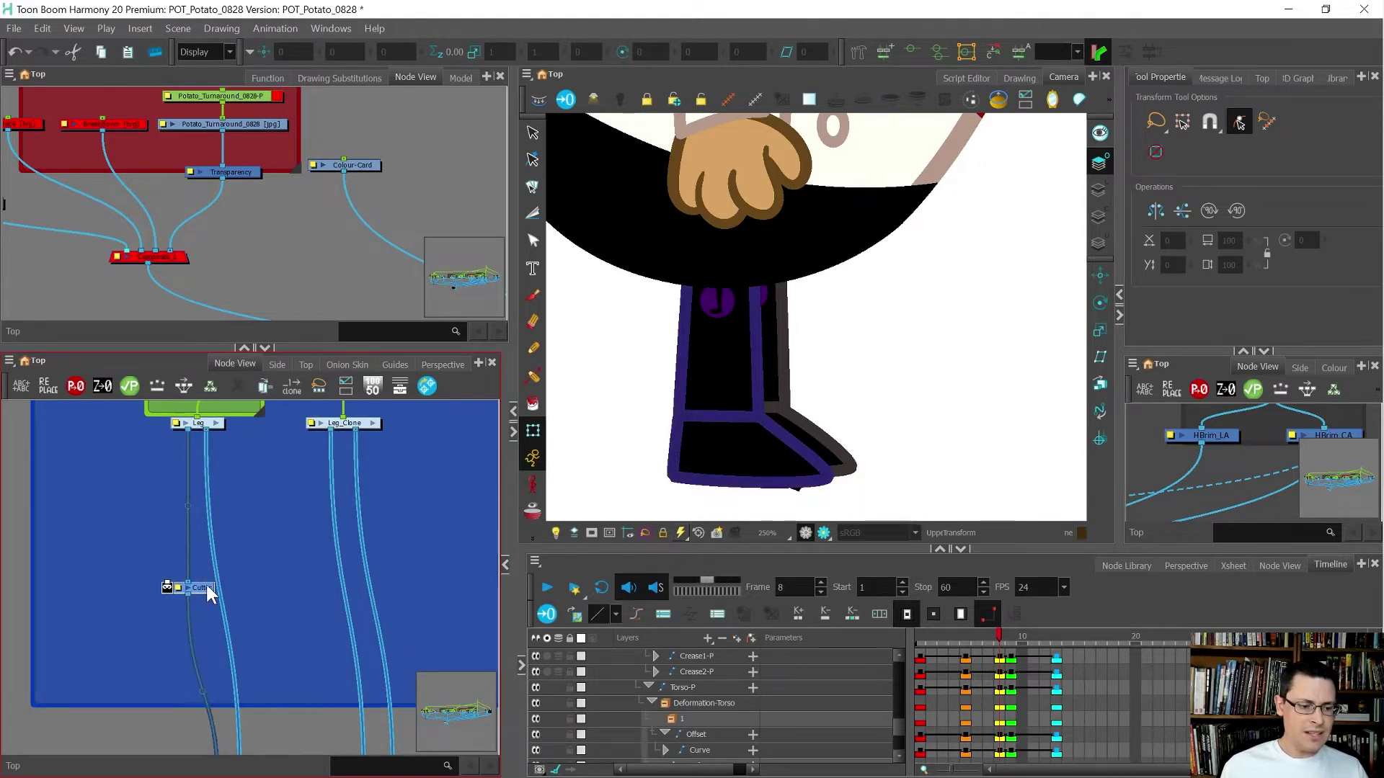
Connect Leg_Clone's second output to the matte port of the new Cutter
{"action": "left_click", "coordinate": [356, 428]}
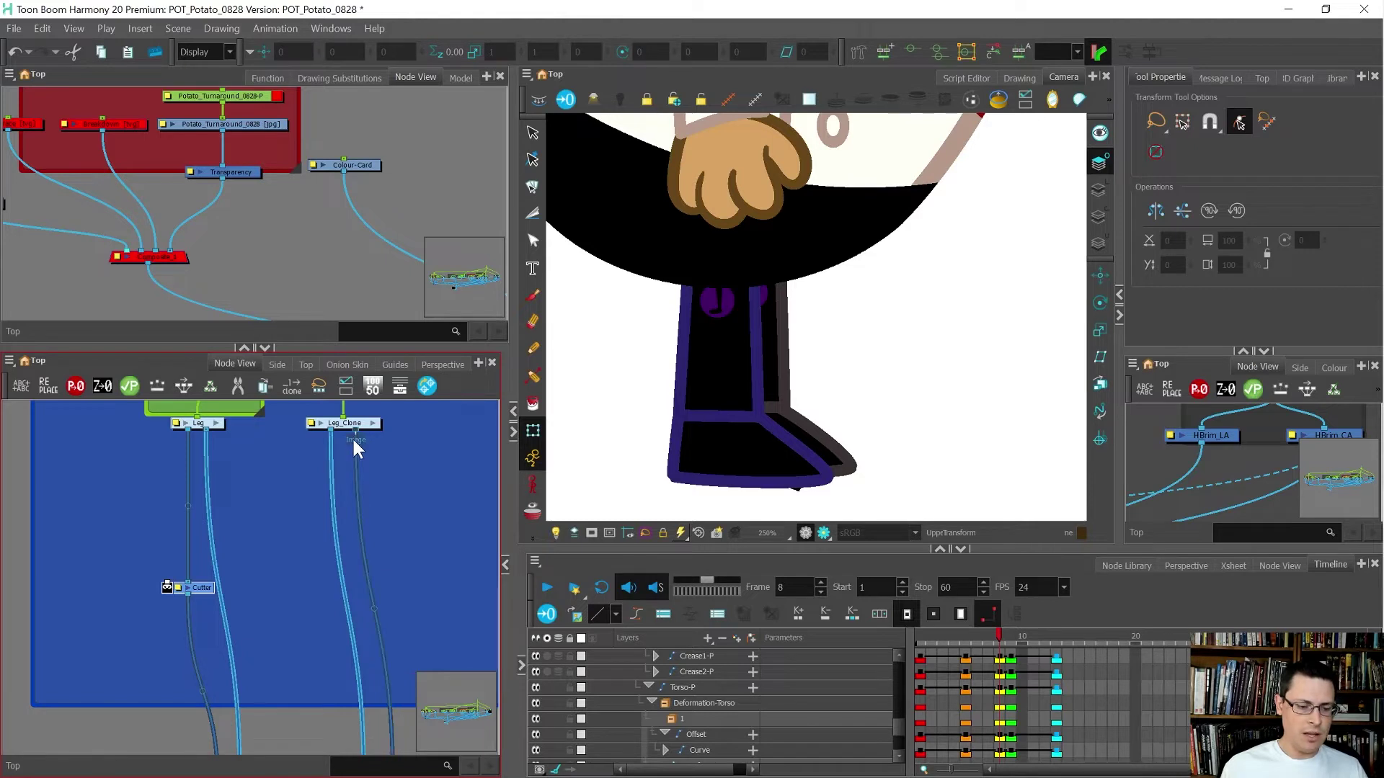
{"action": "left_click_drag", "start_coordinate": [330, 491], "coordinate": [167, 582]}
{"action": "scroll", "coordinate": [215, 625], "scroll_direction": "down", "scroll_amount": 5}
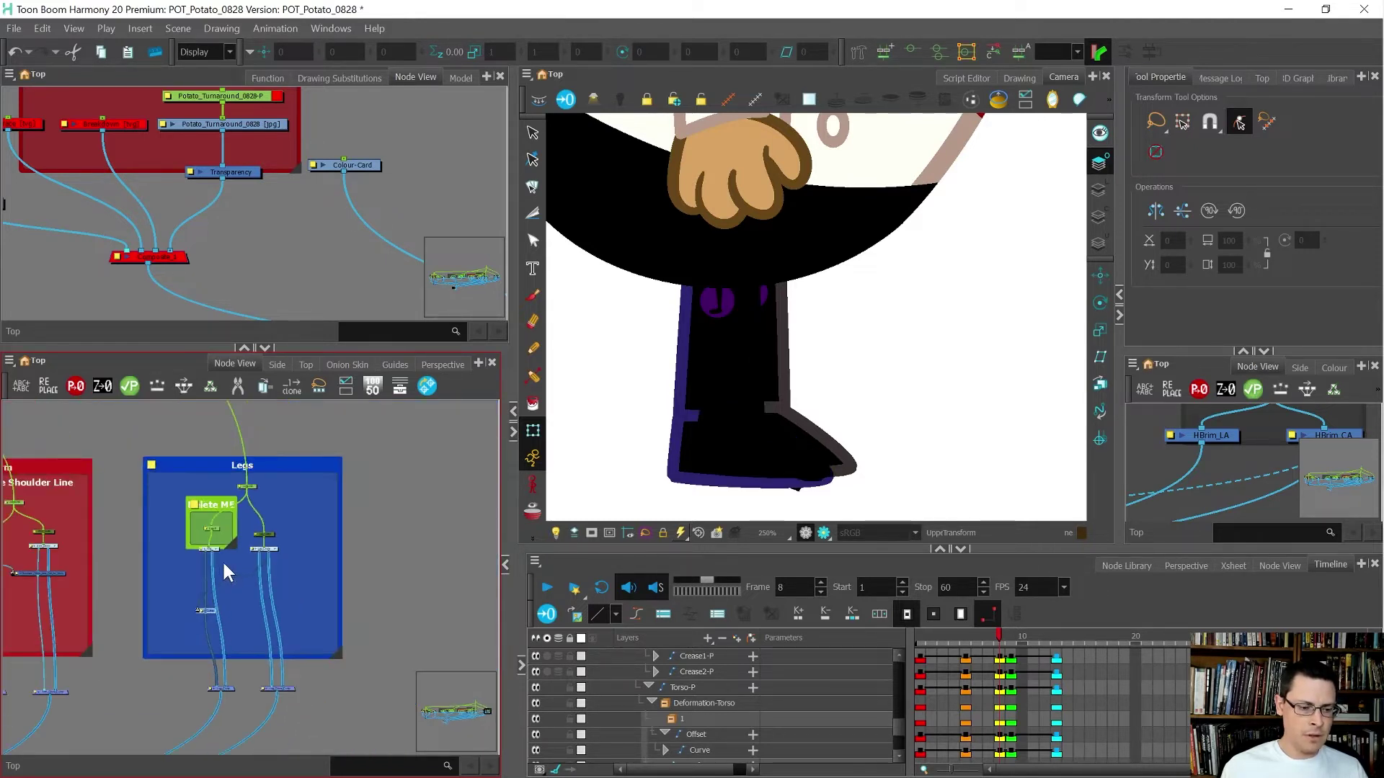
Inside the Leg group, examine how Leg_Comp and Leg_Light_Lines_Comp feed the Multi-Port-Out, and return to the top level
{"action": "scroll", "coordinate": [223, 564], "scroll_direction": "up", "scroll_amount": 3}
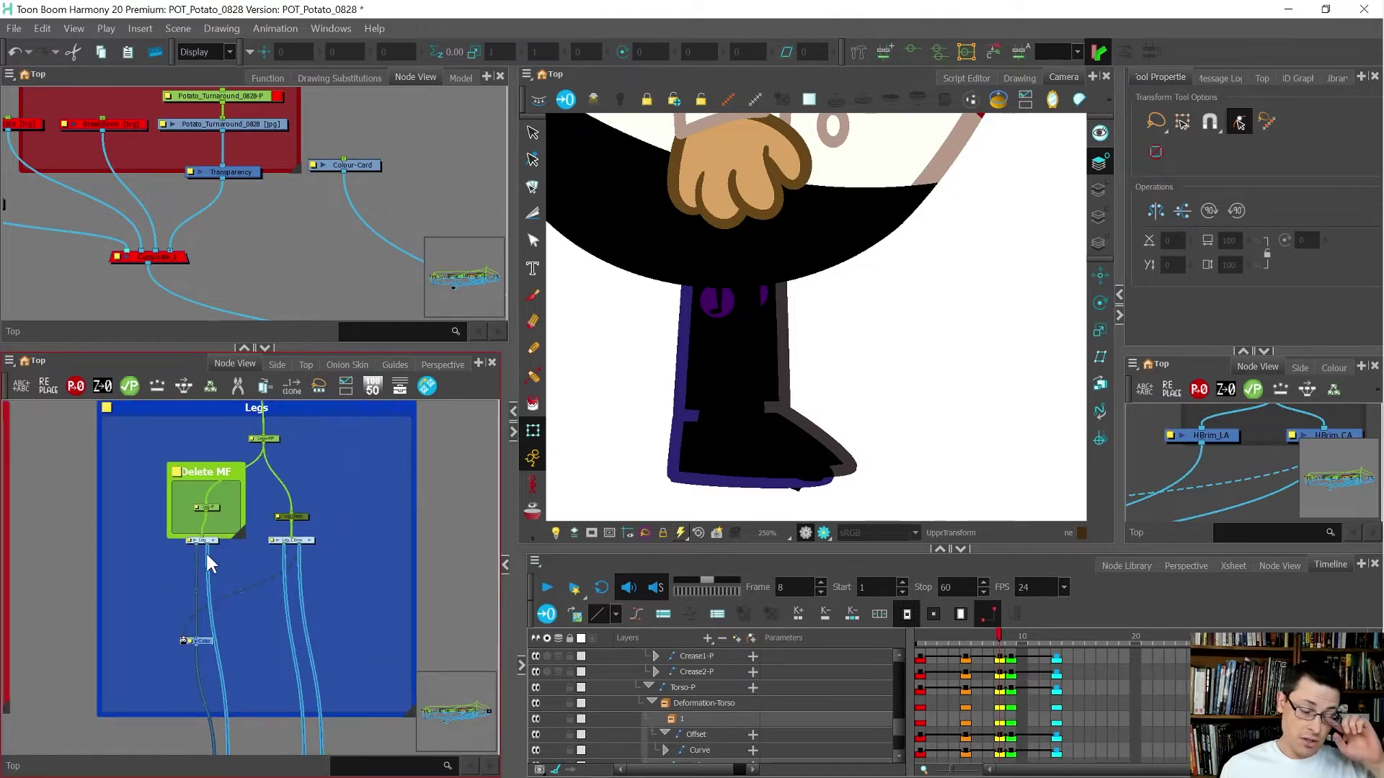
{"action": "scroll", "coordinate": [241, 513], "scroll_direction": "up", "scroll_amount": 5}
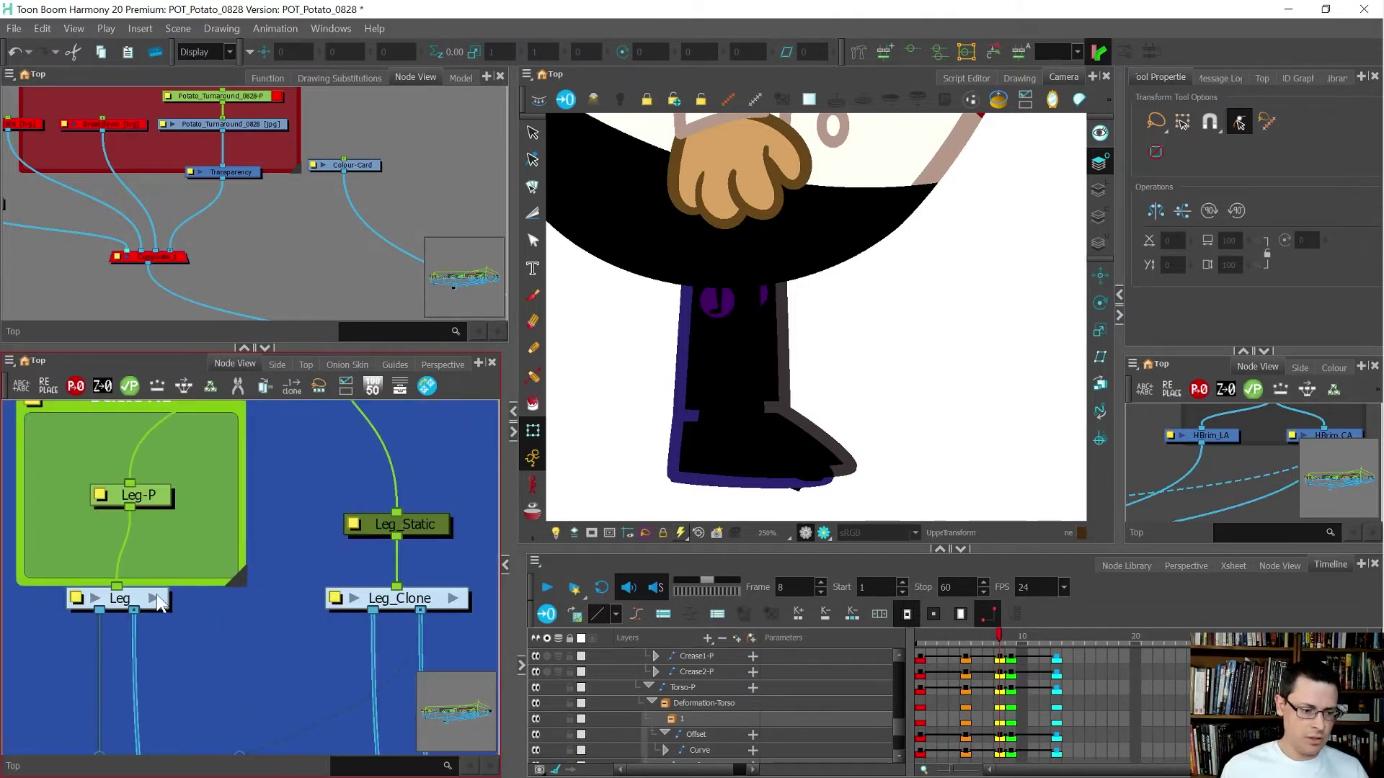
{"action": "left_click", "coordinate": [155, 599]}
{"action": "scroll", "coordinate": [254, 561], "scroll_direction": "down", "scroll_amount": 4}
{"action": "scroll", "coordinate": [171, 609], "scroll_direction": "up", "scroll_amount": 3}
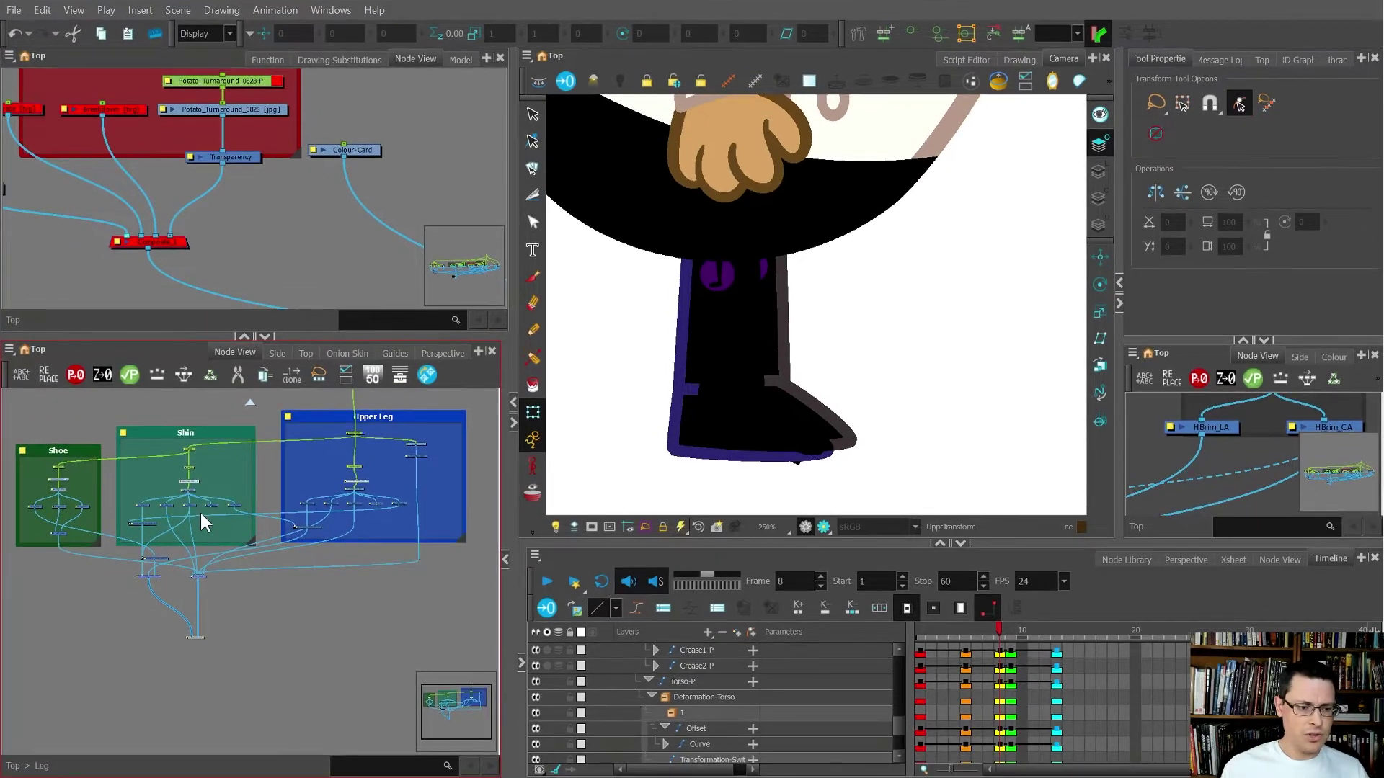
{"action": "key", "text": "grave"}
{"action": "scroll", "coordinate": [647, 520], "scroll_direction": "up", "scroll_amount": 5}
{"action": "scroll", "coordinate": [674, 465], "scroll_direction": "up", "scroll_amount": 2}
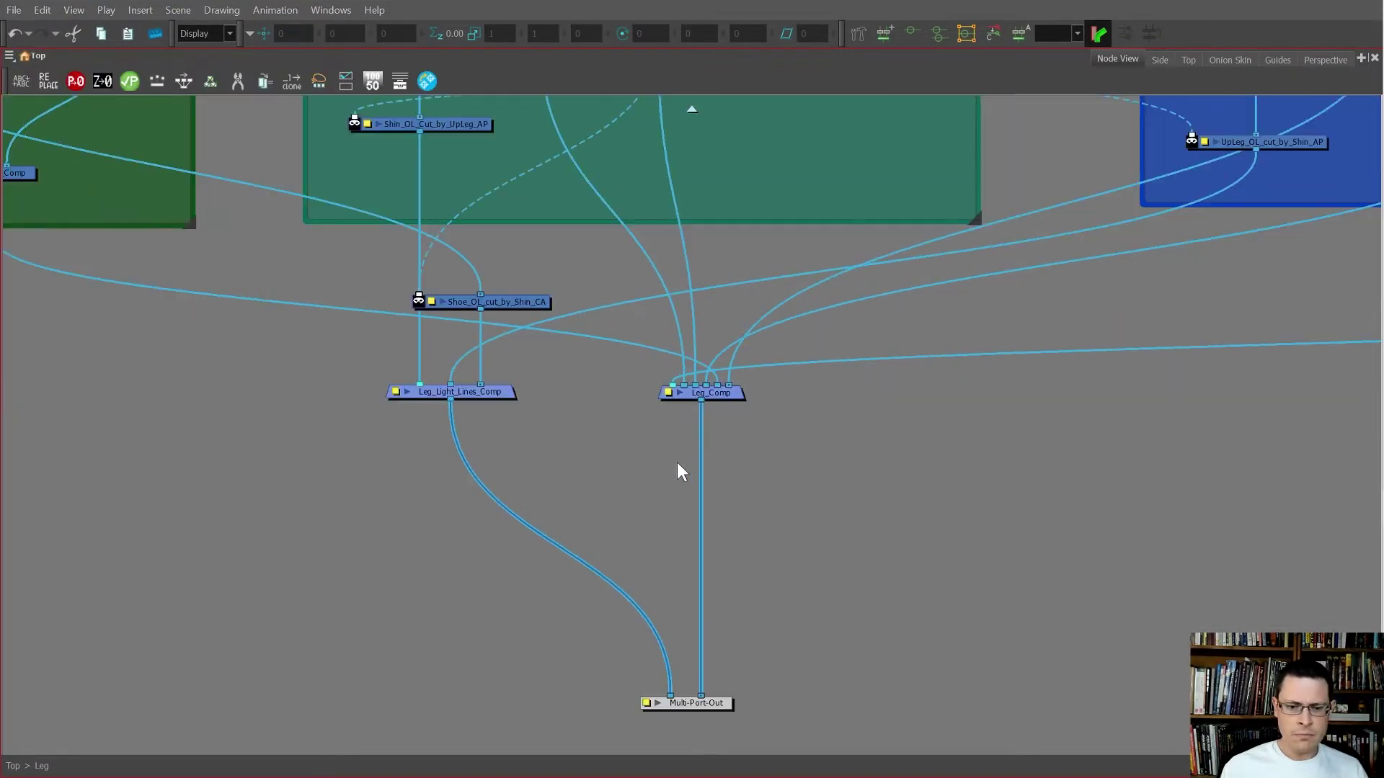
{"action": "left_click", "coordinate": [702, 392]}
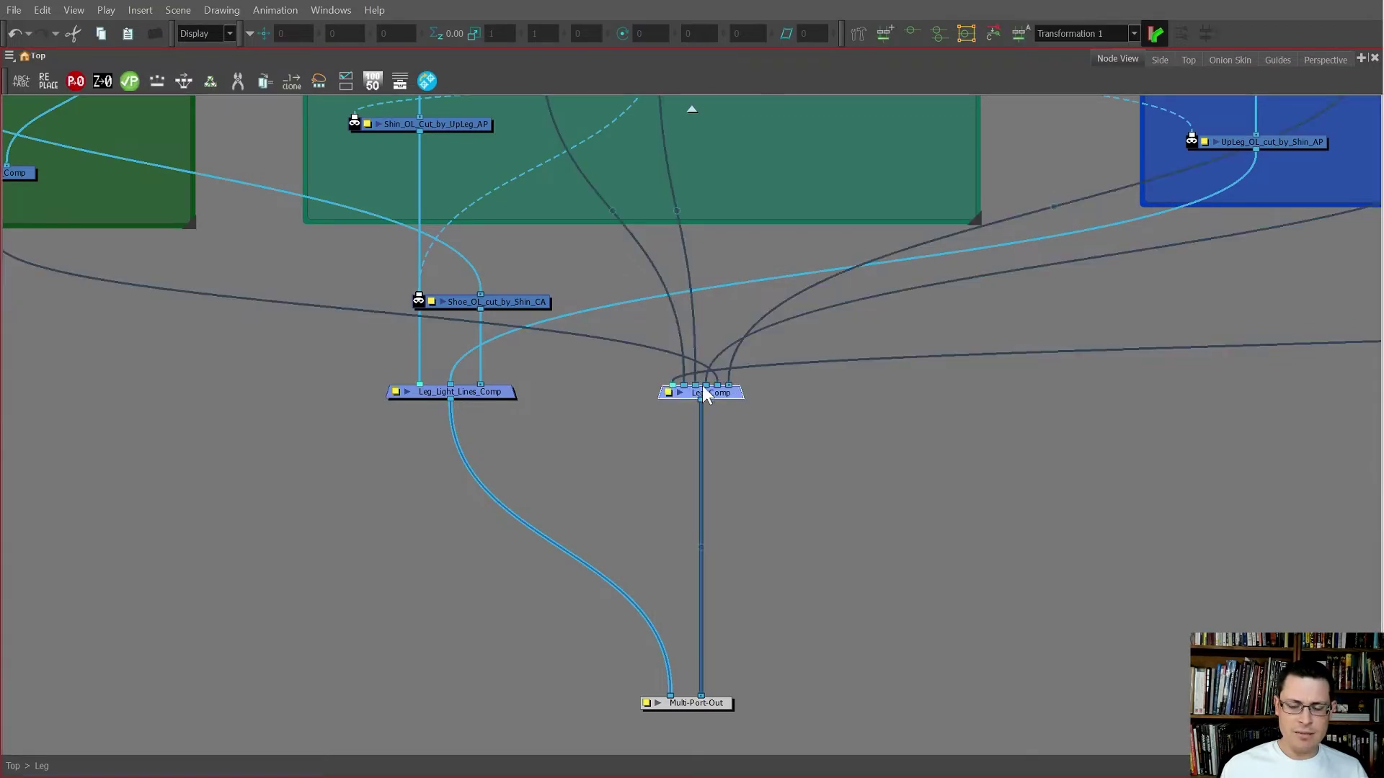
{"action": "scroll", "coordinate": [702, 393], "scroll_direction": "up", "scroll_amount": 2}
{"action": "left_click", "coordinate": [374, 393]}
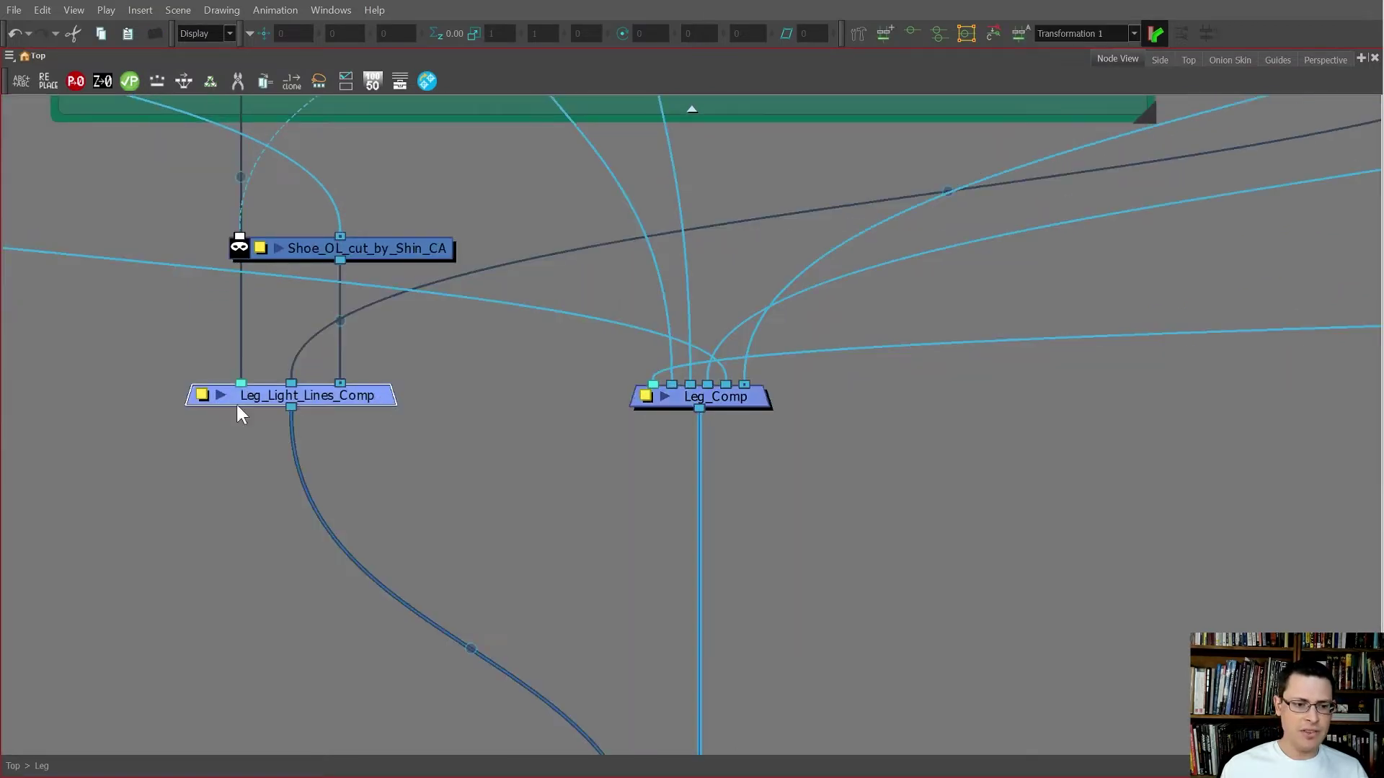
{"action": "scroll", "coordinate": [307, 401], "scroll_direction": "down", "scroll_amount": 2}
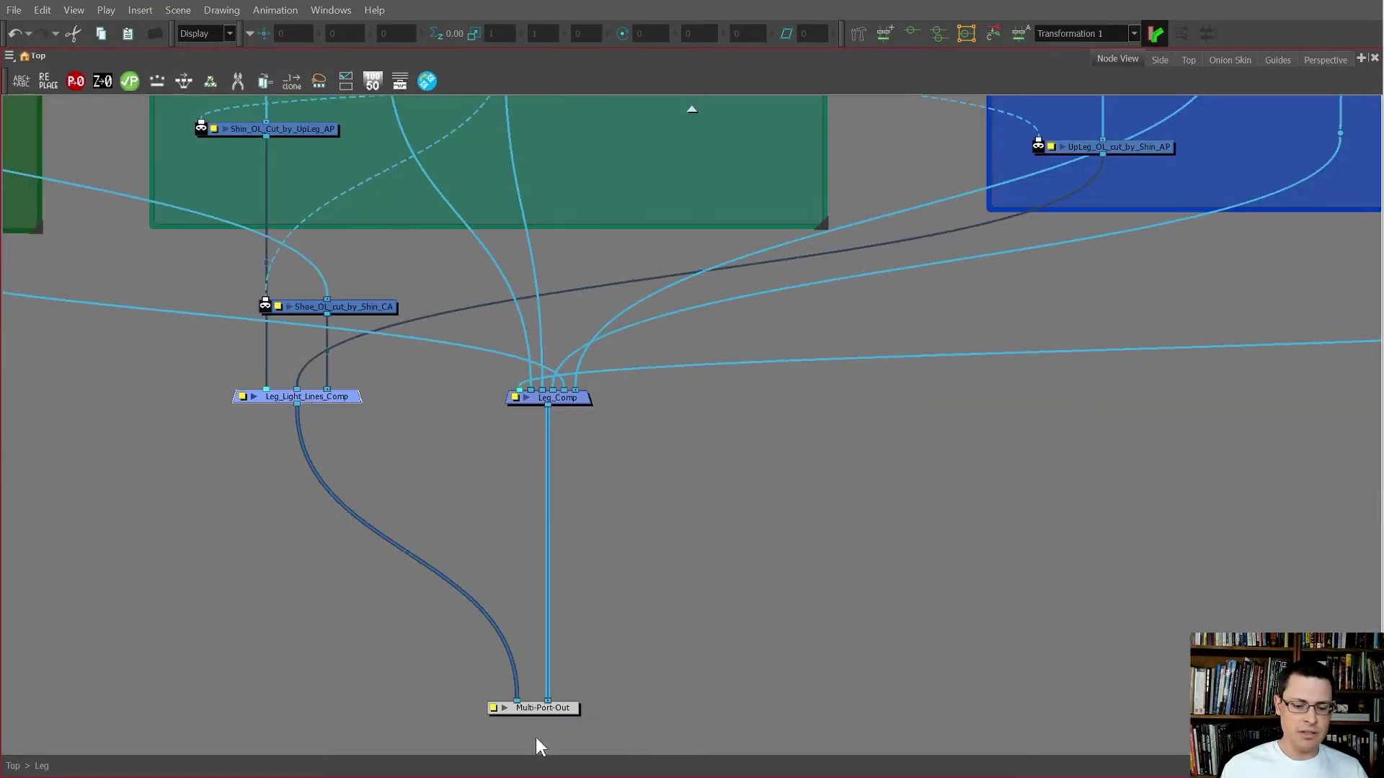
{"action": "left_click", "coordinate": [689, 108]}
Add the description "1. OL Lighter Lines" and "2. Main Leg" to the Legs backdrop
{"action": "scroll", "coordinate": [555, 323], "scroll_direction": "down", "scroll_amount": 5}
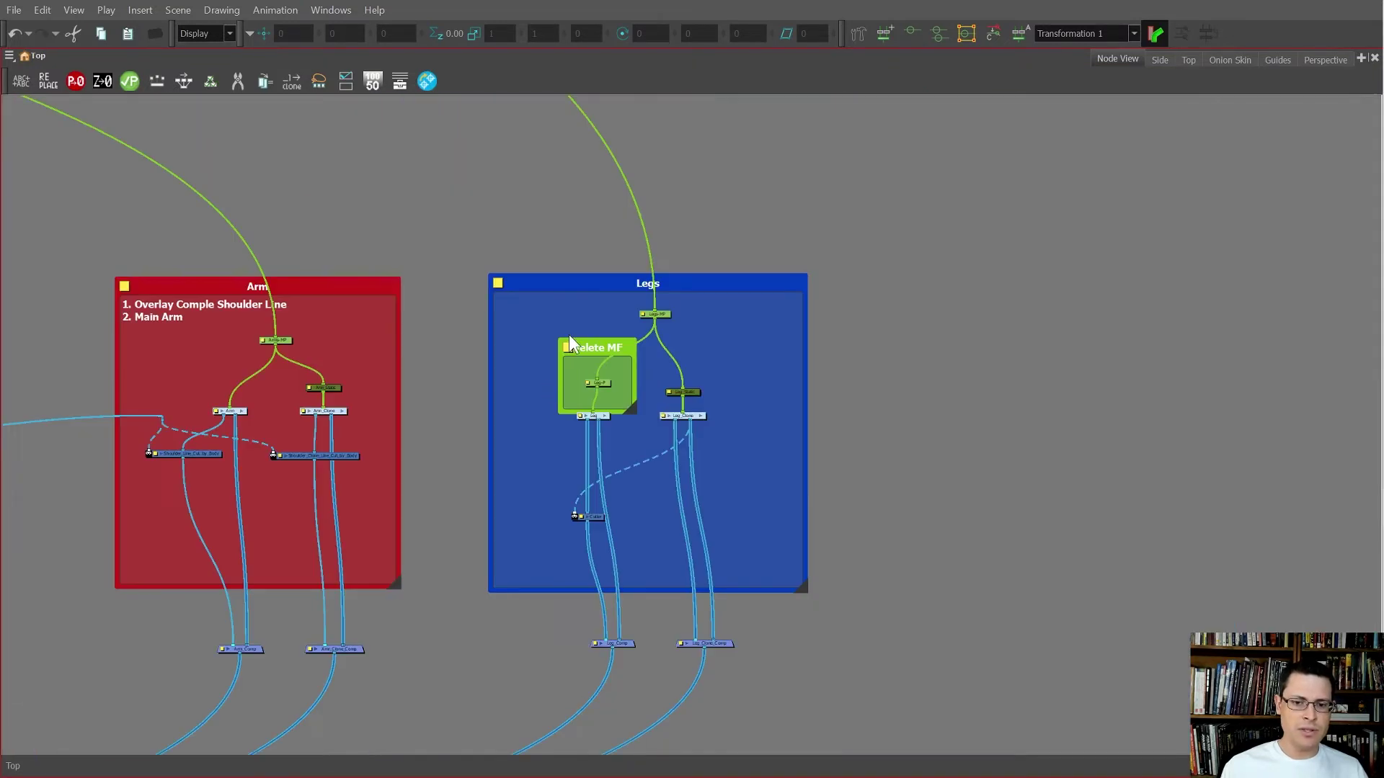
{"action": "scroll", "coordinate": [567, 333], "scroll_direction": "up", "scroll_amount": 2}
{"action": "double_click", "coordinate": [444, 249]}
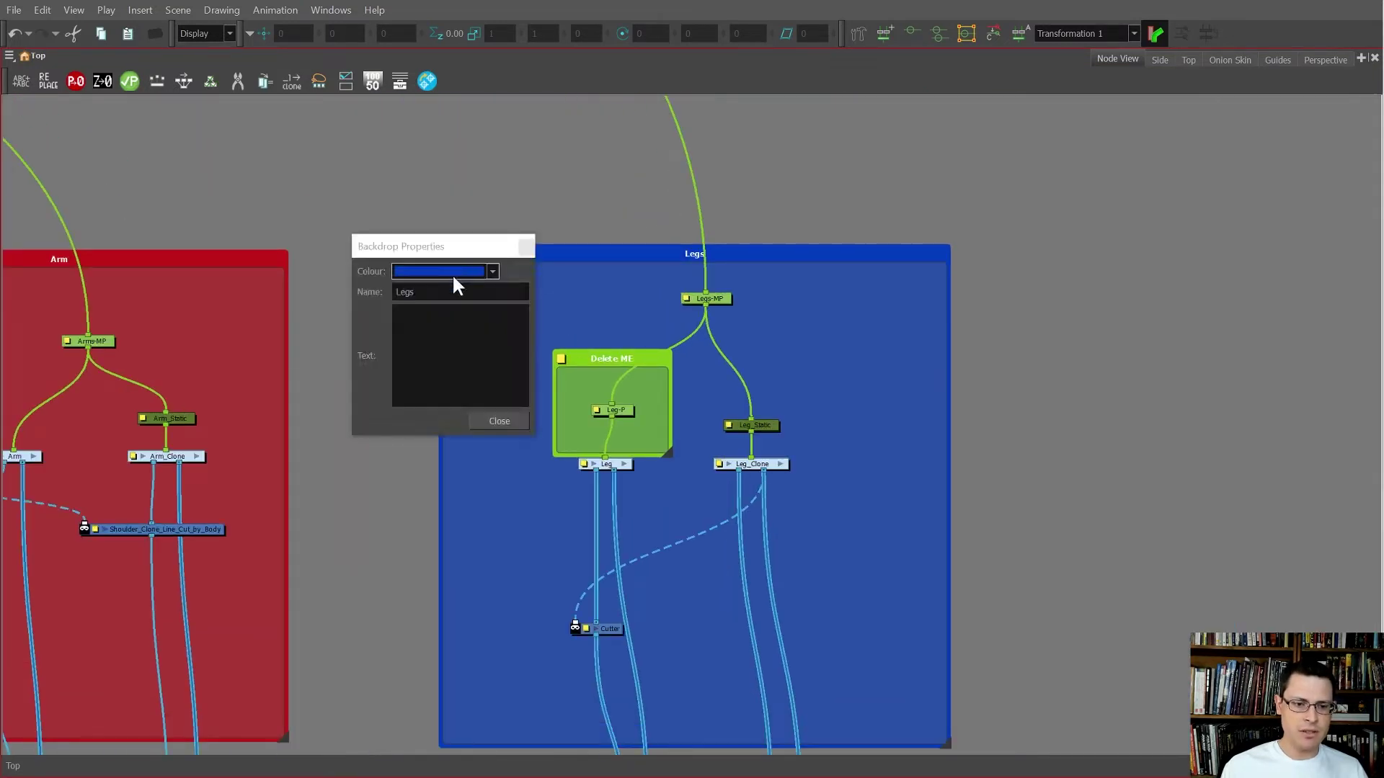
{"action": "left_click", "coordinate": [396, 311]}
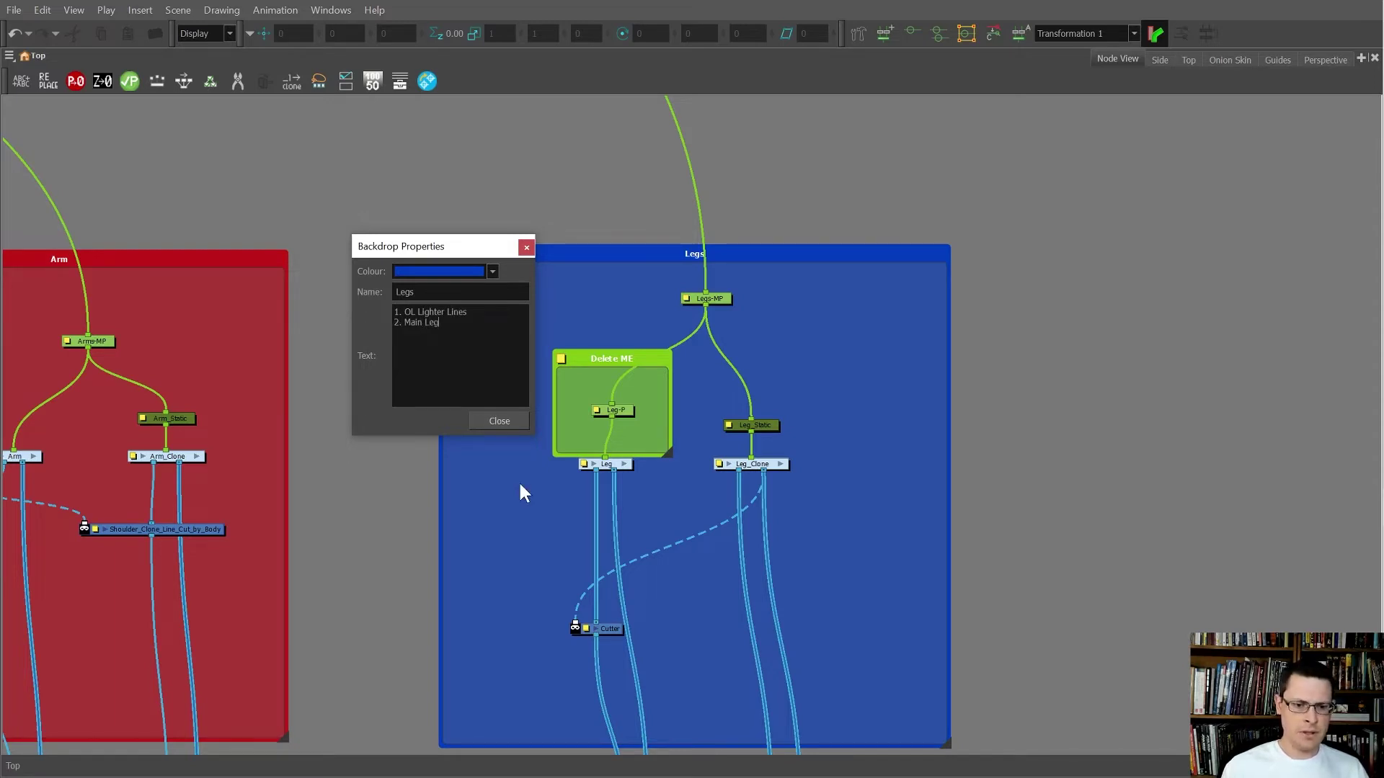
{"action": "left_click", "coordinate": [498, 421]}
{"action": "scroll", "coordinate": [504, 411], "scroll_direction": "down", "scroll_amount": 3}
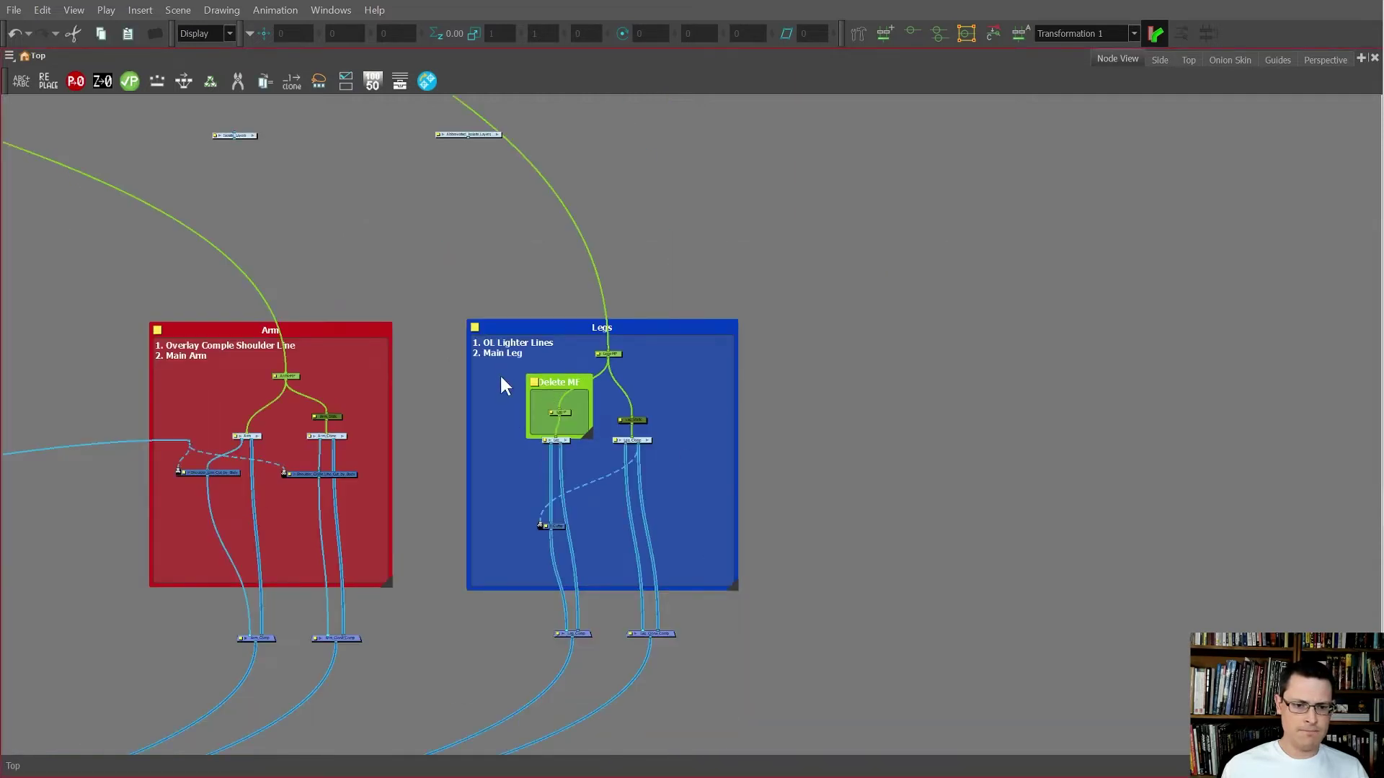
Shift the Cutter slightly away from the main leg cable and rename it Lighter_Leg_Lines_Revealed_by_Other_Leg
{"action": "scroll", "coordinate": [605, 526], "scroll_direction": "up", "scroll_amount": 3}
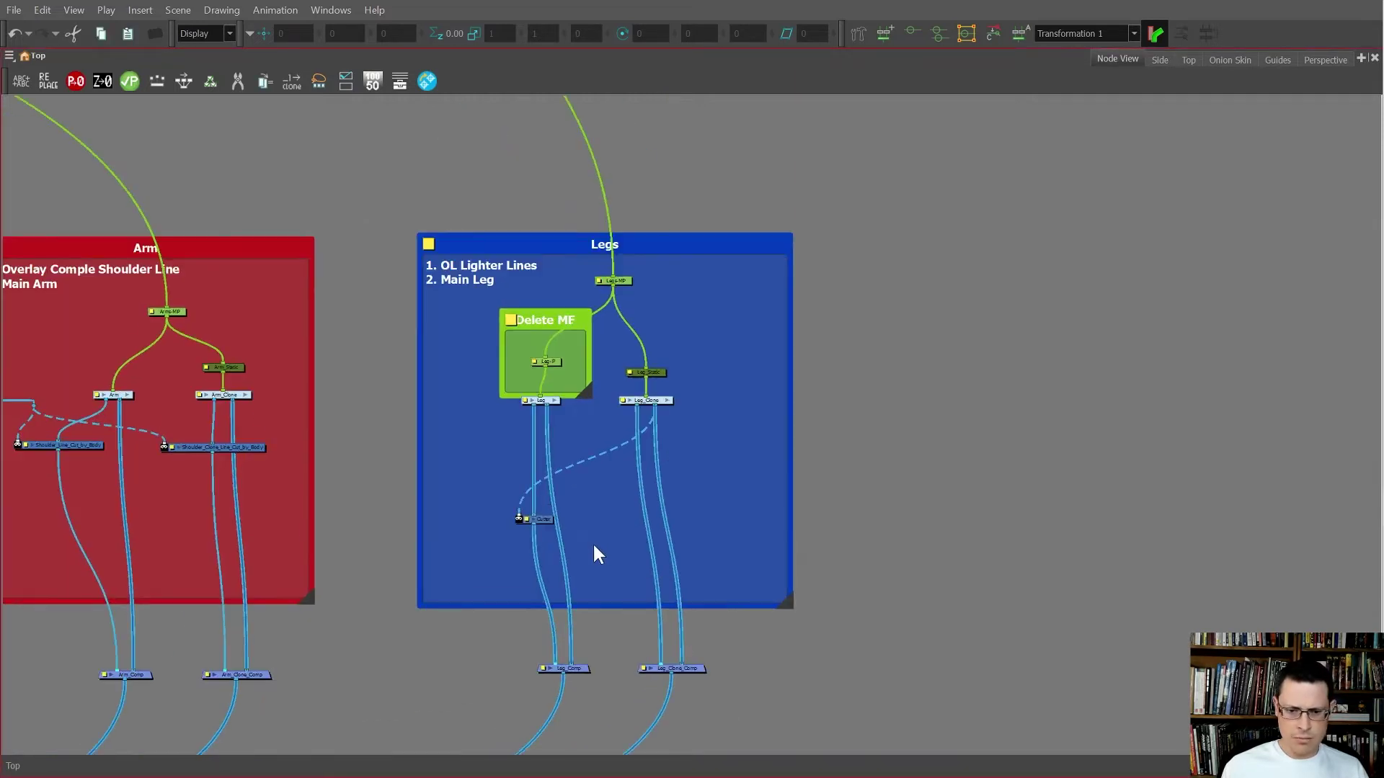
{"action": "scroll", "coordinate": [659, 432], "scroll_direction": "up", "scroll_amount": 3}
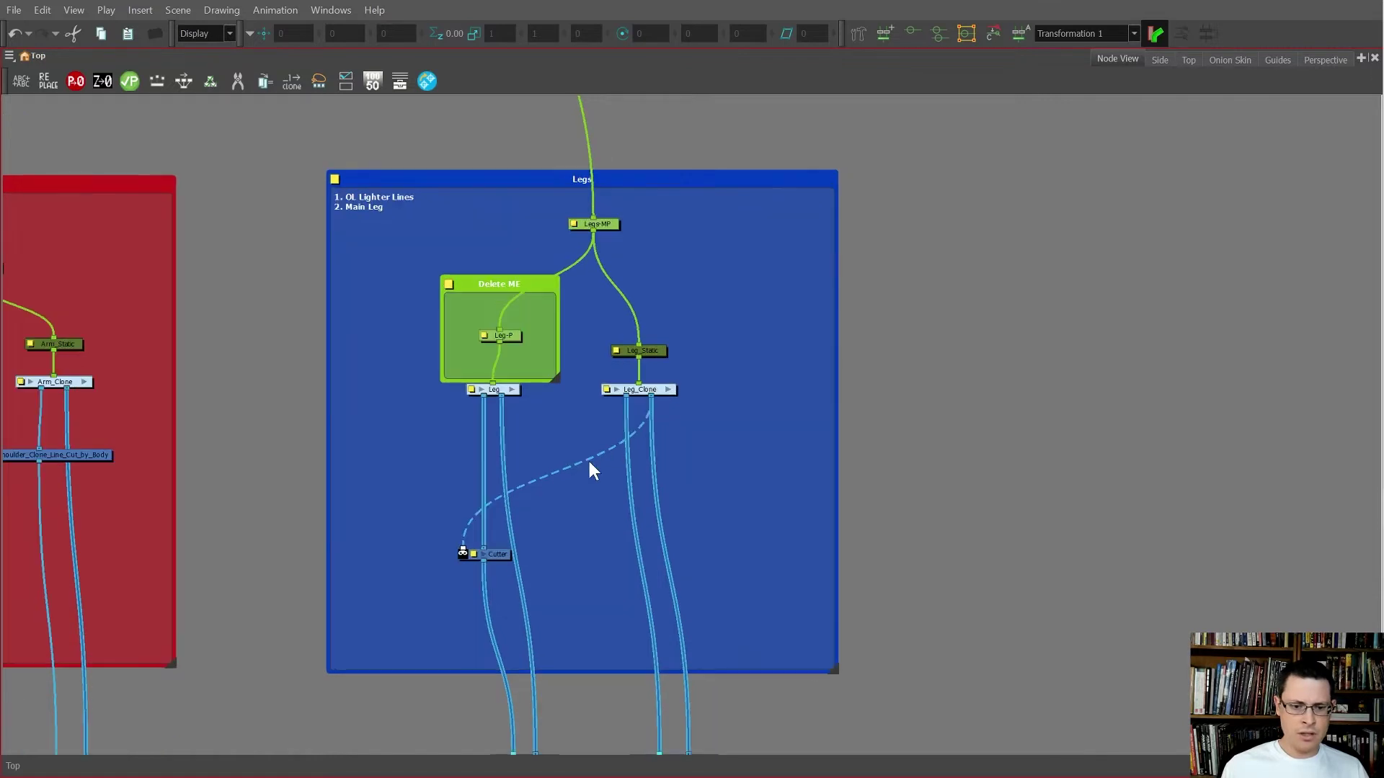
{"action": "left_click_drag", "start_coordinate": [505, 547], "coordinate": [481, 549]}
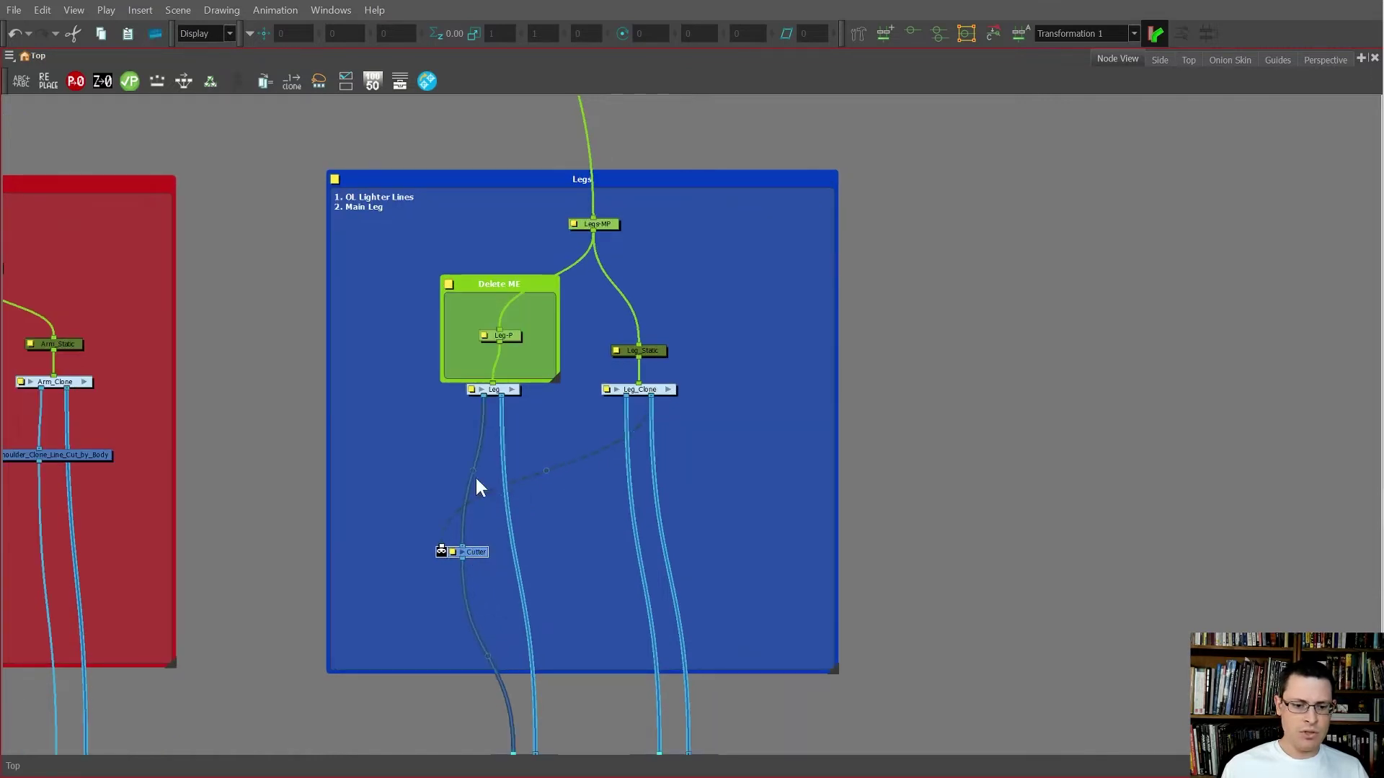
{"action": "scroll", "coordinate": [447, 556], "scroll_direction": "up", "scroll_amount": 3}
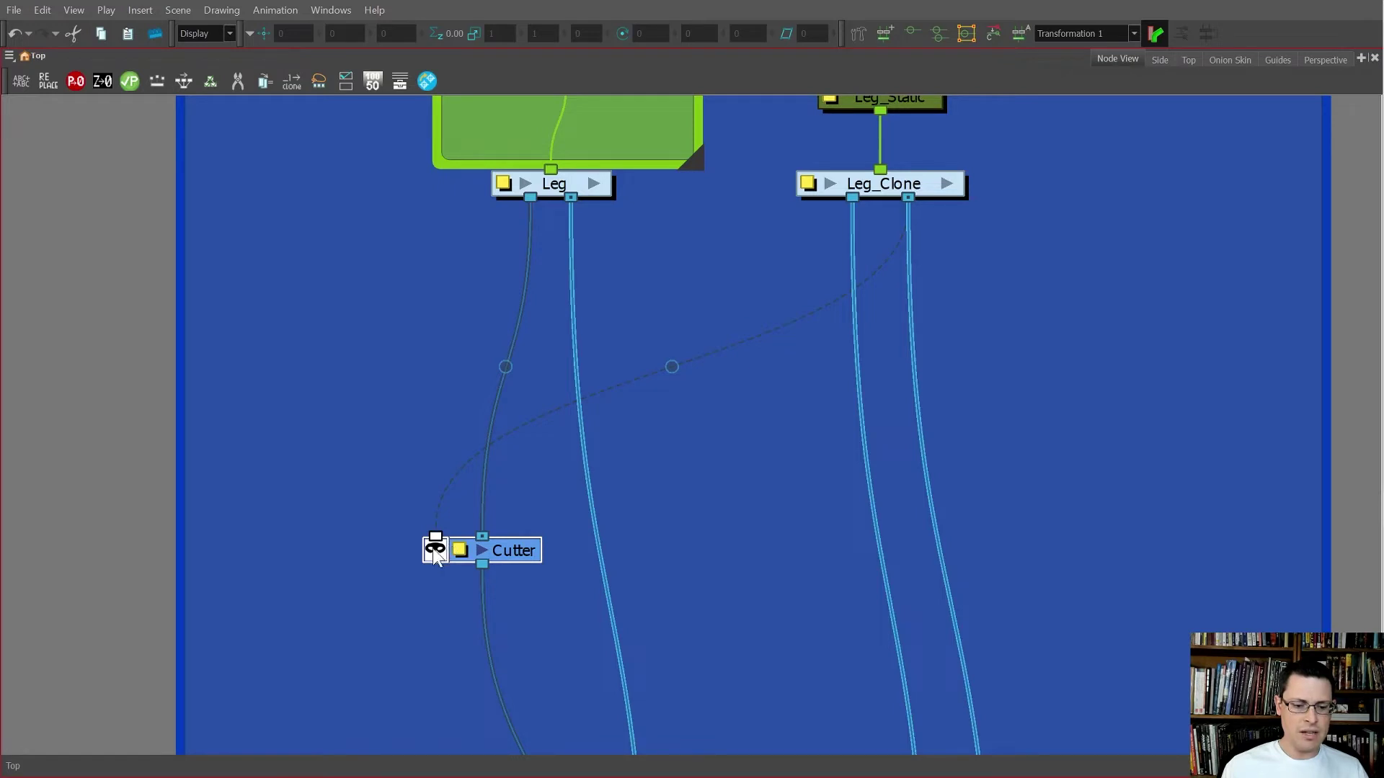
{"action": "double_click", "coordinate": [468, 550]}
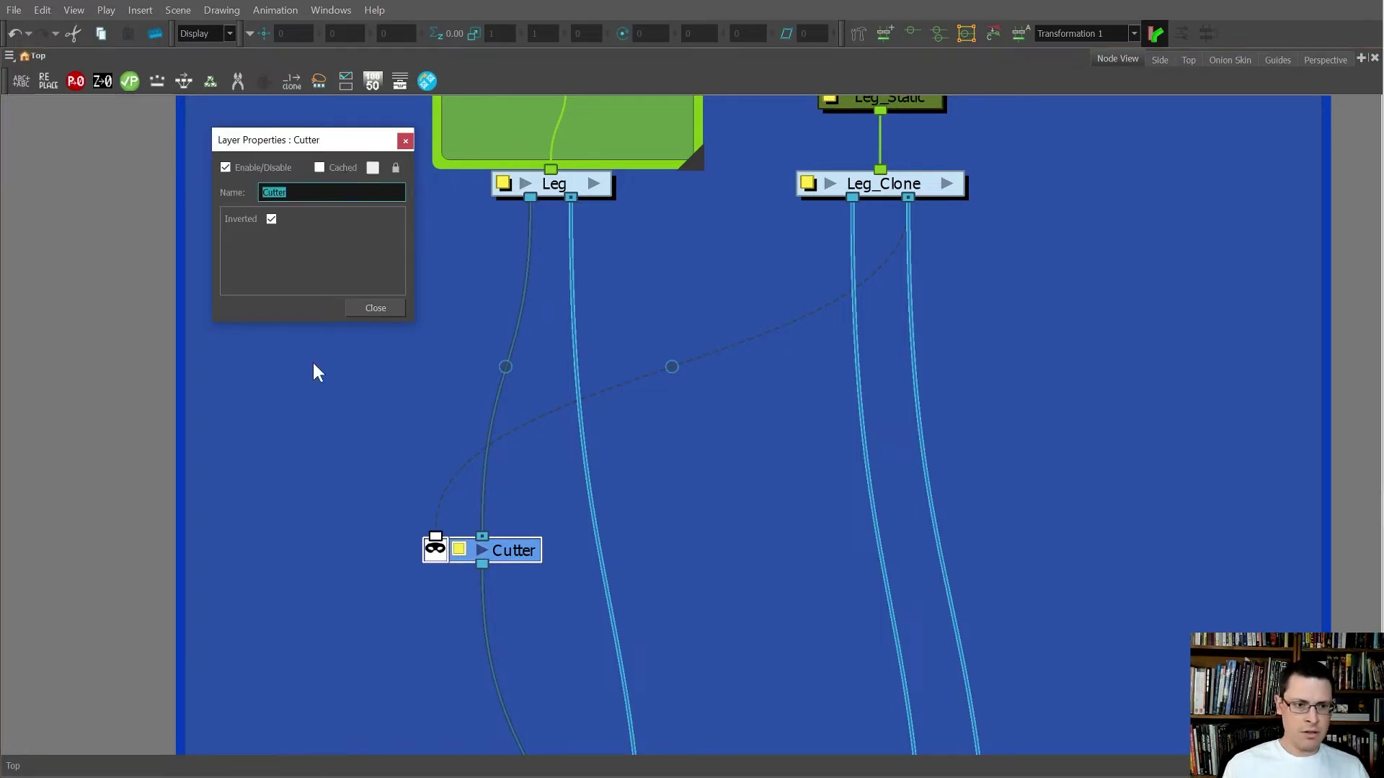
{"action": "type", "text": "Lighter"}
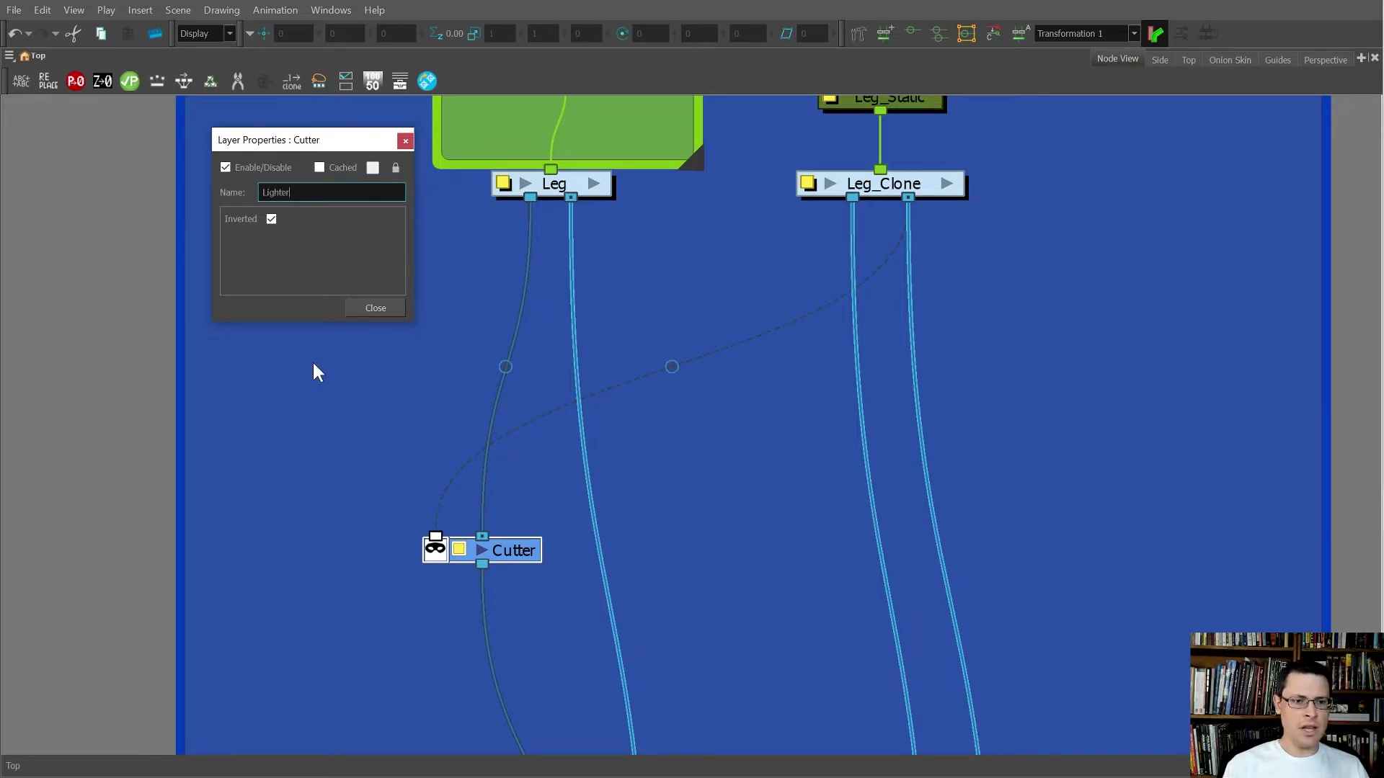
{"action": "type", "text": "_Leg_Lines"}
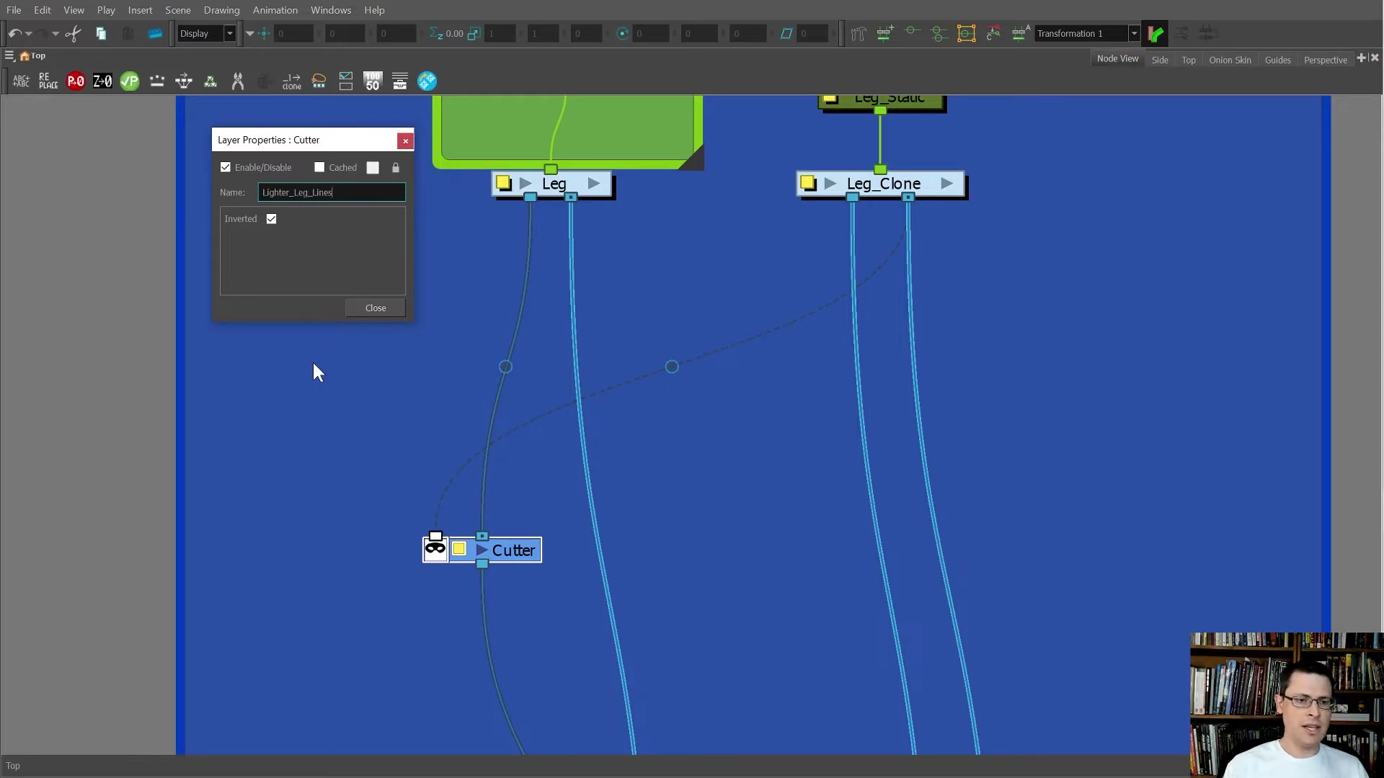
{"action": "type", "text": "_Revealed_"}
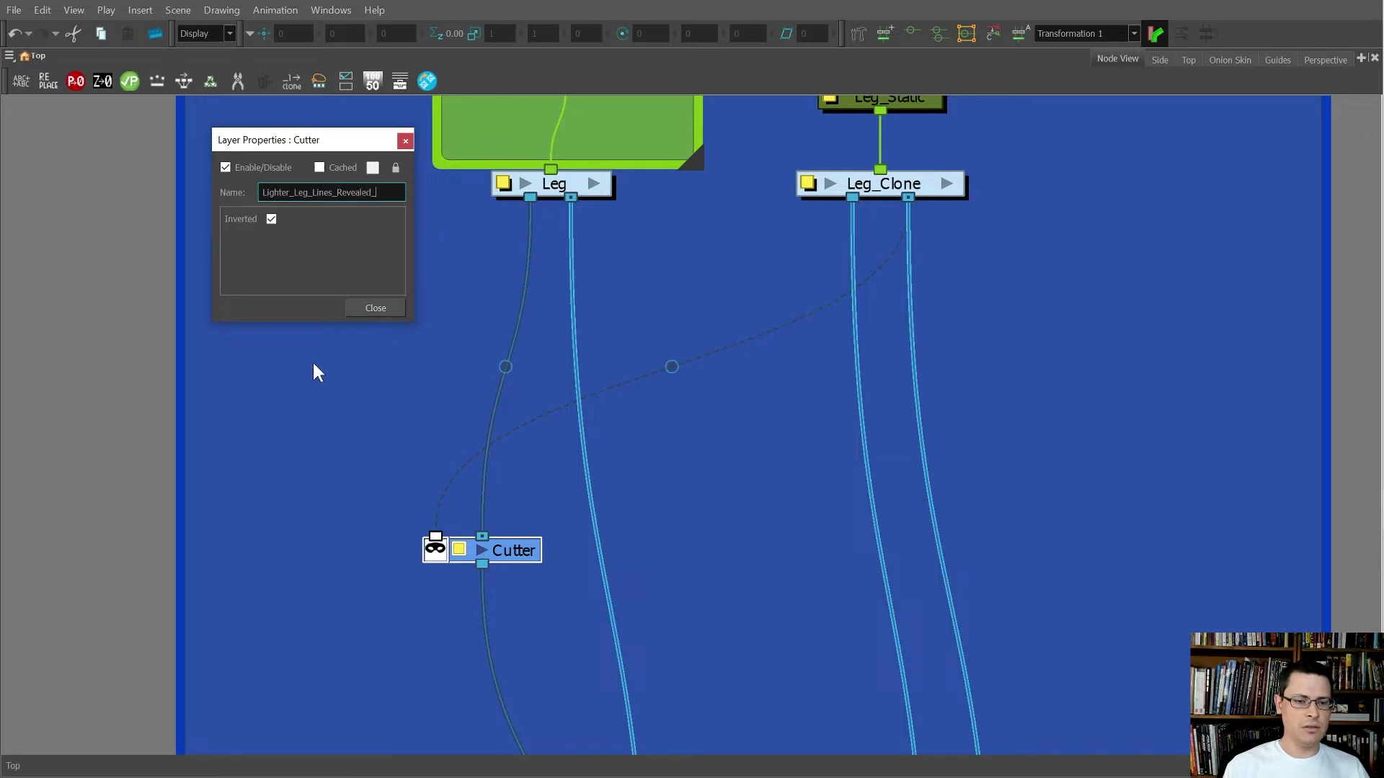
{"action": "type", "text": "by_Other_Leg"}
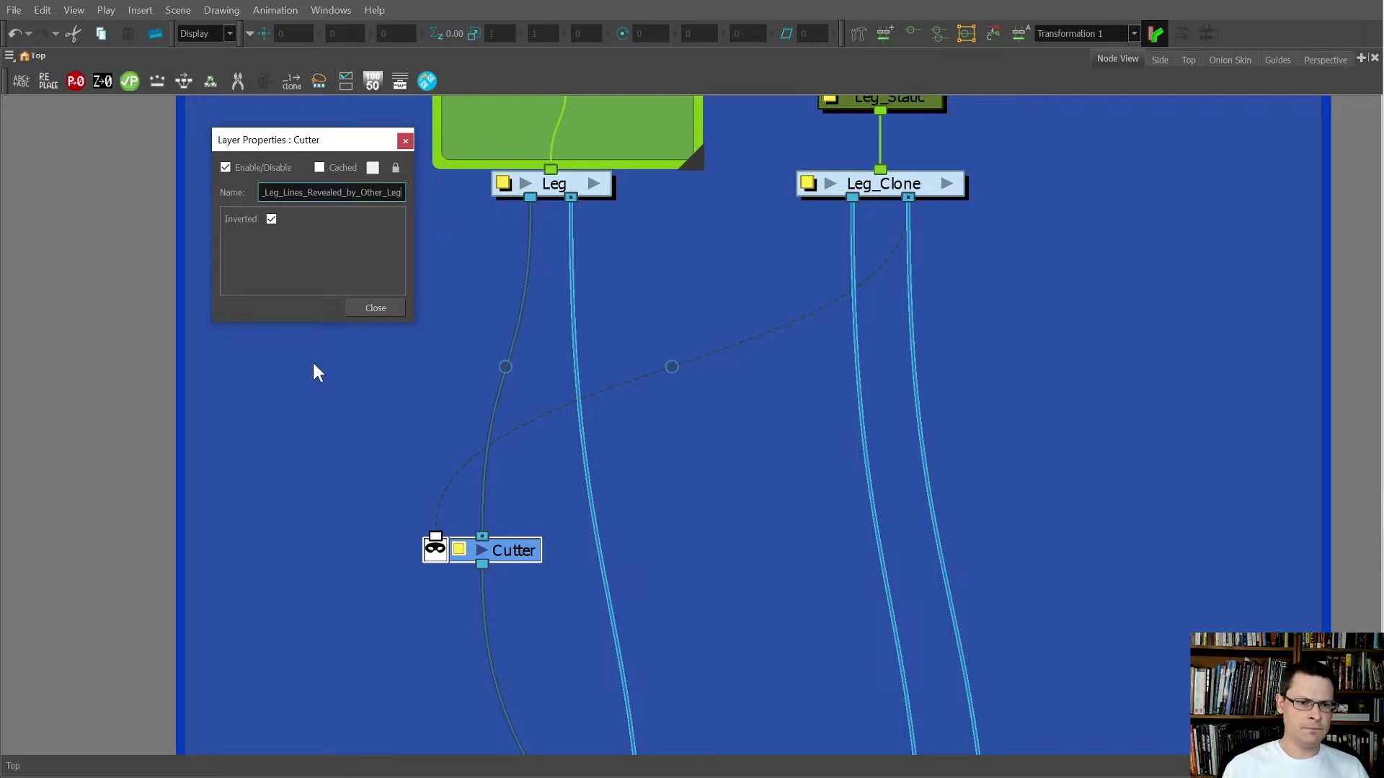
{"action": "key", "text": "Return"}
{"action": "left_click", "coordinate": [374, 308]}
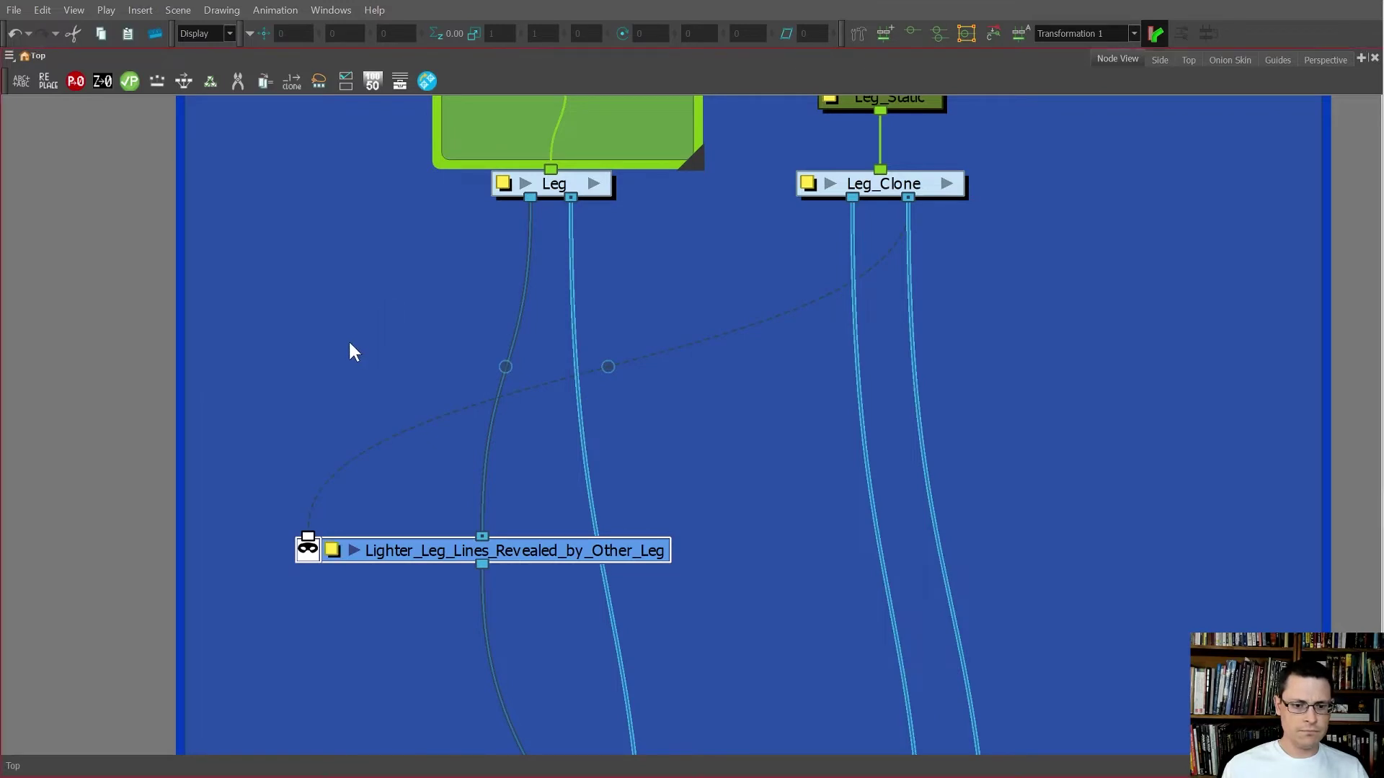
Move the renamed cutter clear of the leg cables, duplicate it and insert the copy into Leg_Clone's first output cable
{"action": "scroll", "coordinate": [421, 370], "scroll_direction": "down", "scroll_amount": 3}
{"action": "scroll", "coordinate": [473, 379], "scroll_direction": "up", "scroll_amount": 1}
{"action": "left_click_drag", "start_coordinate": [464, 427], "coordinate": [411, 426]}
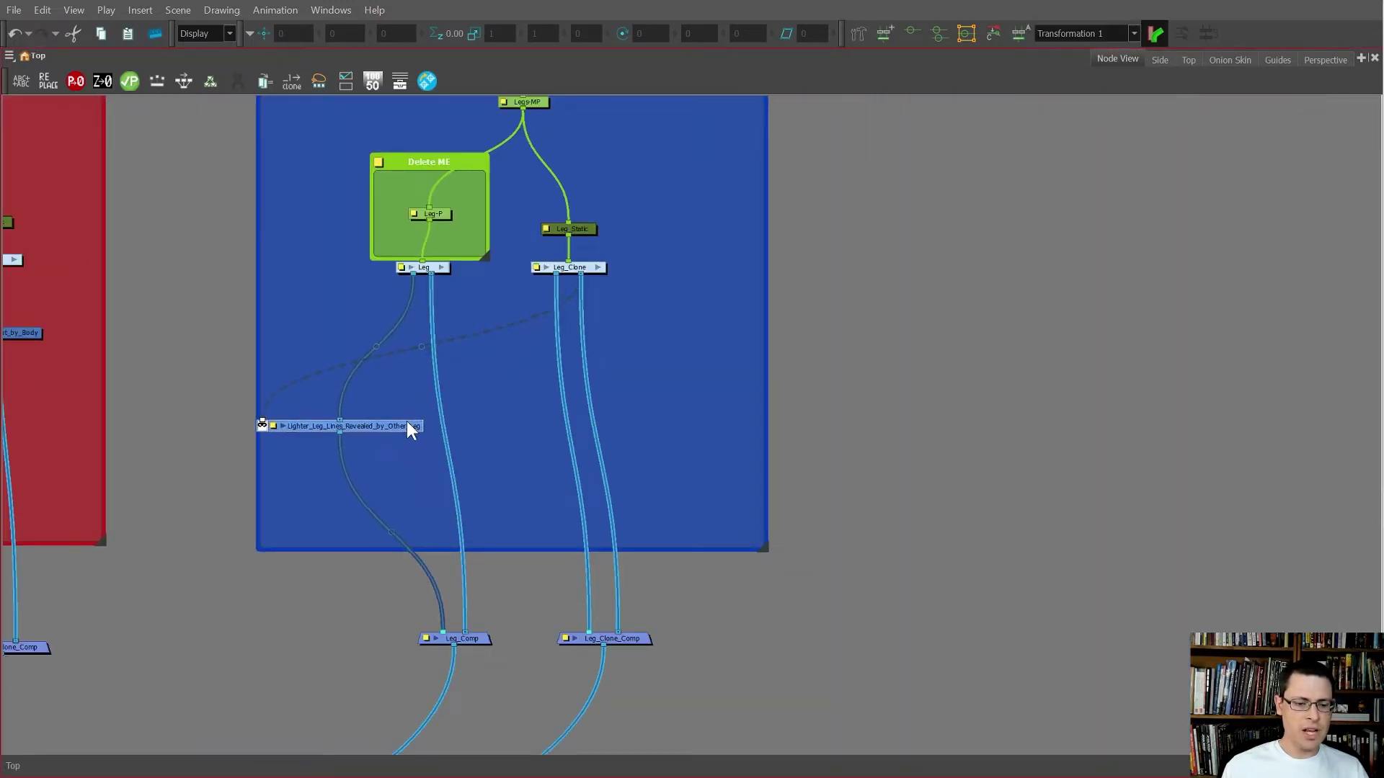
{"action": "left_click", "coordinate": [360, 441]}
{"action": "left_click", "coordinate": [376, 427]}
{"action": "key", "text": "ctrl+c"}
{"action": "key", "text": "ctrl+v"}
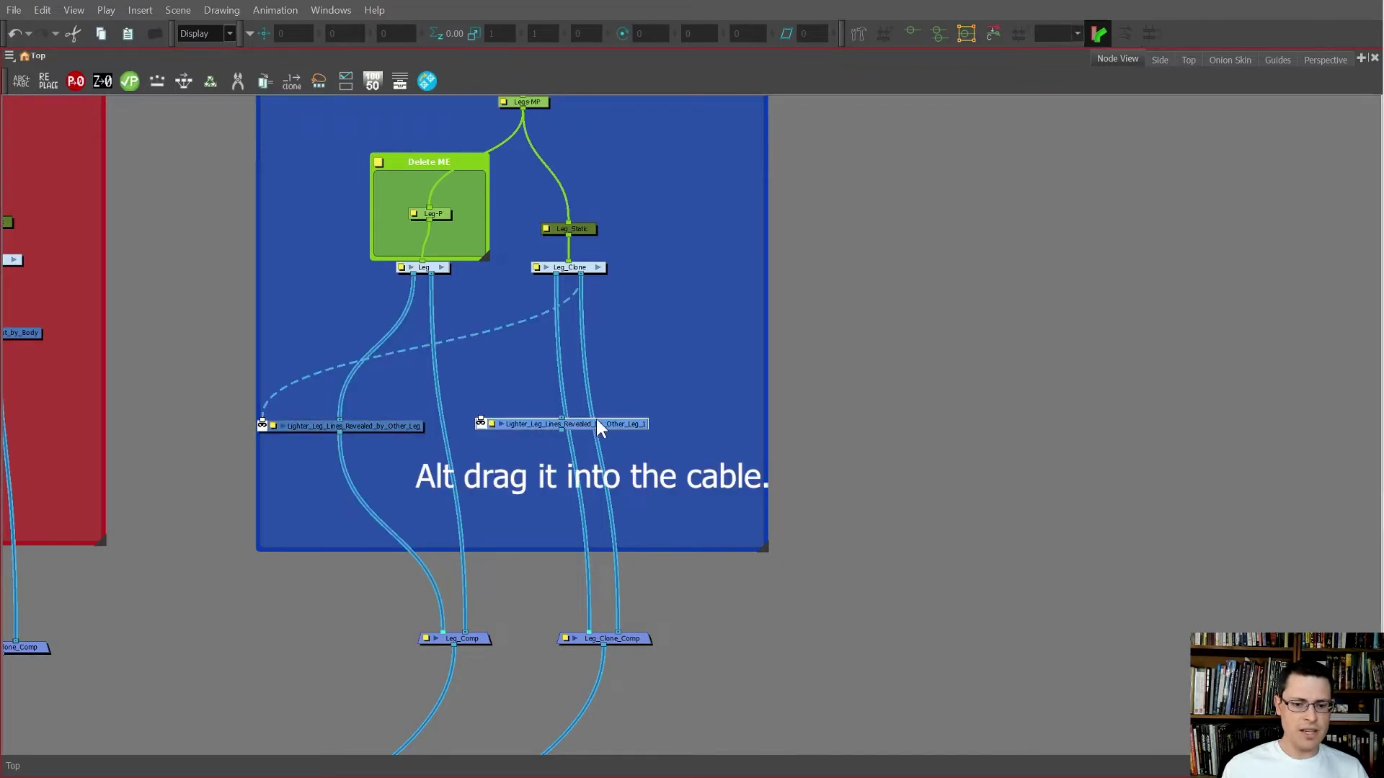
{"action": "left_click_drag", "start_coordinate": [609, 424], "coordinate": [618, 428]}
Move Leg_Static, Leg_Clone and Leg_Clone_Comp farther from the Leg branch to make room around the copied cutter
{"action": "scroll", "coordinate": [638, 383], "scroll_direction": "down", "scroll_amount": 3}
{"action": "left_click_drag", "start_coordinate": [657, 352], "coordinate": [579, 254]}
{"action": "left_click_drag", "start_coordinate": [602, 287], "coordinate": [657, 300]}
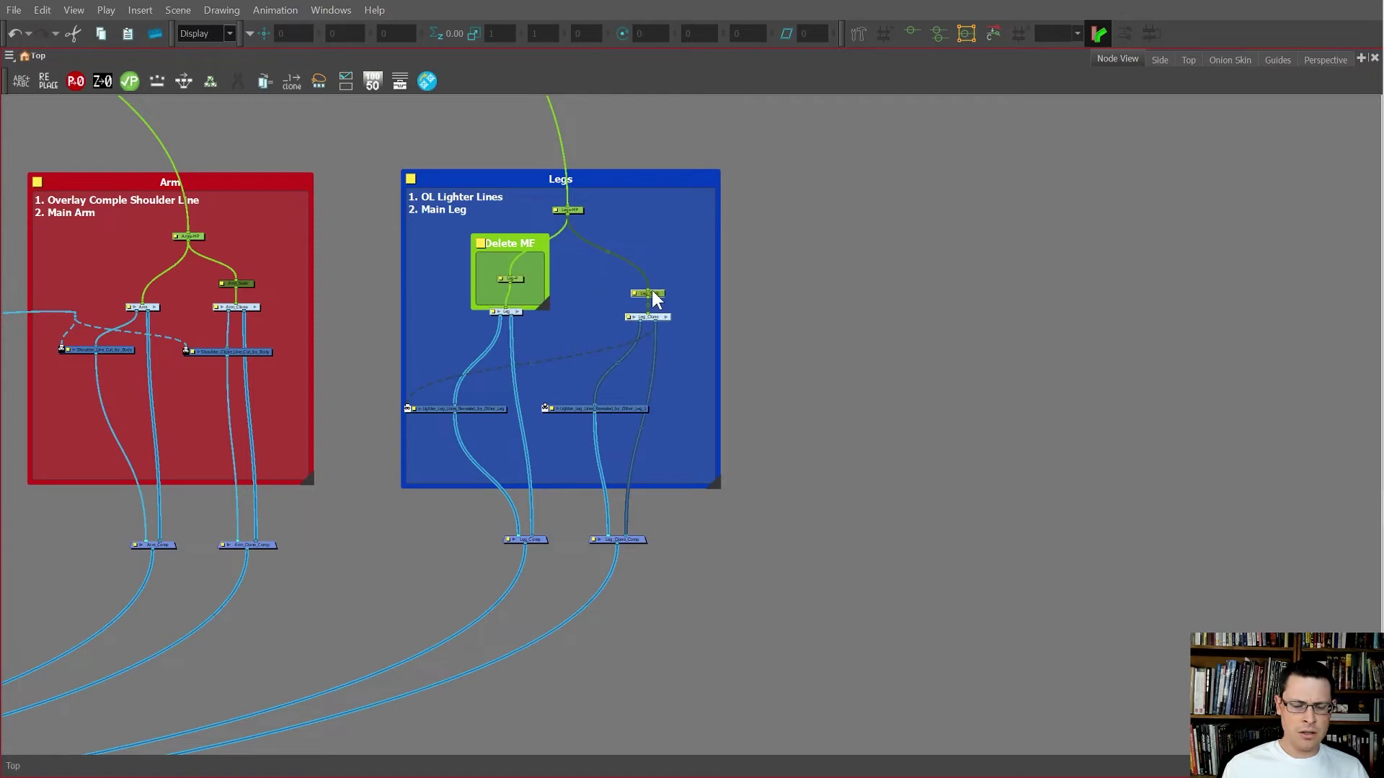
{"action": "left_click_drag", "start_coordinate": [681, 486], "coordinate": [595, 576]}
{"action": "left_click_drag", "start_coordinate": [617, 540], "coordinate": [626, 541]}
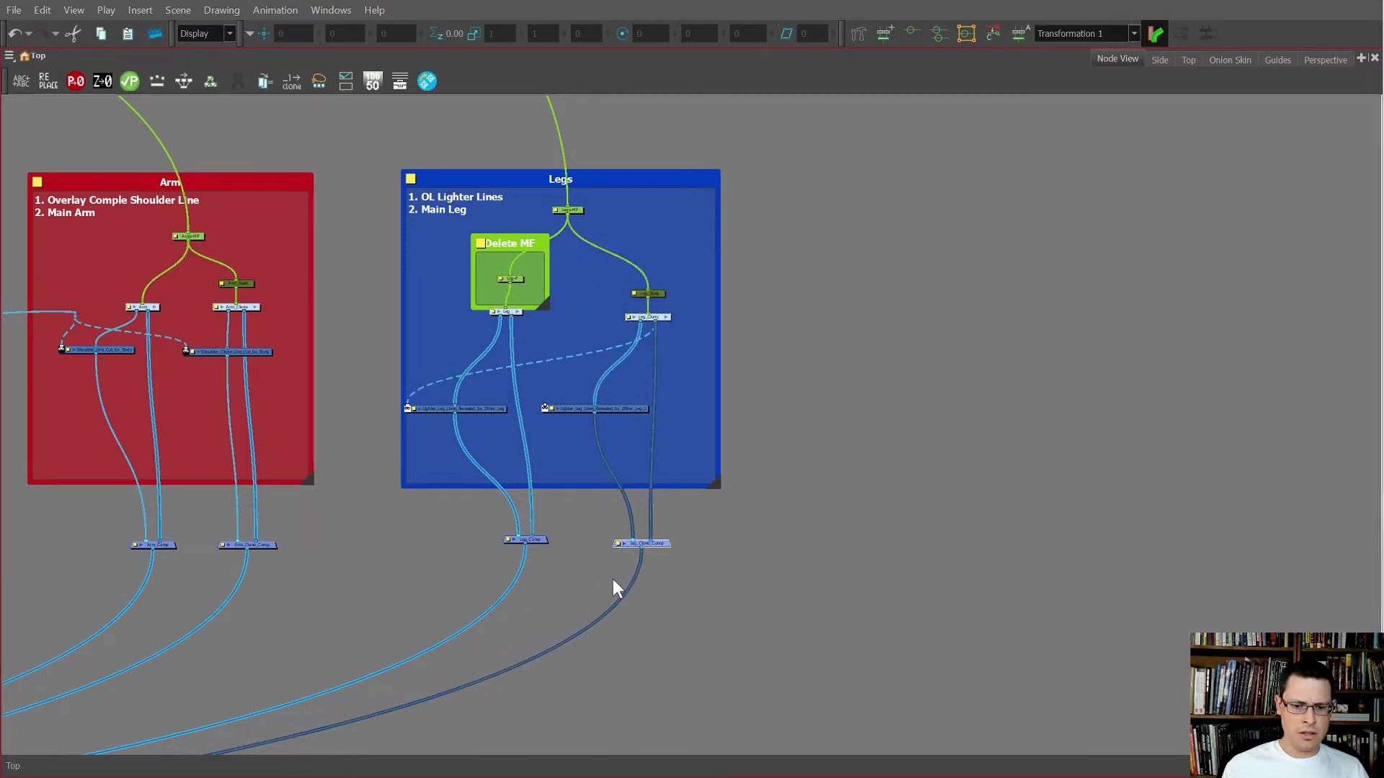
{"action": "left_click_drag", "start_coordinate": [613, 579], "coordinate": [622, 576]}
Connect the Leg group's second output to the matte port of the copied cutter
{"action": "scroll", "coordinate": [576, 372], "scroll_direction": "up", "scroll_amount": 3}
{"action": "left_click", "coordinate": [566, 360]}
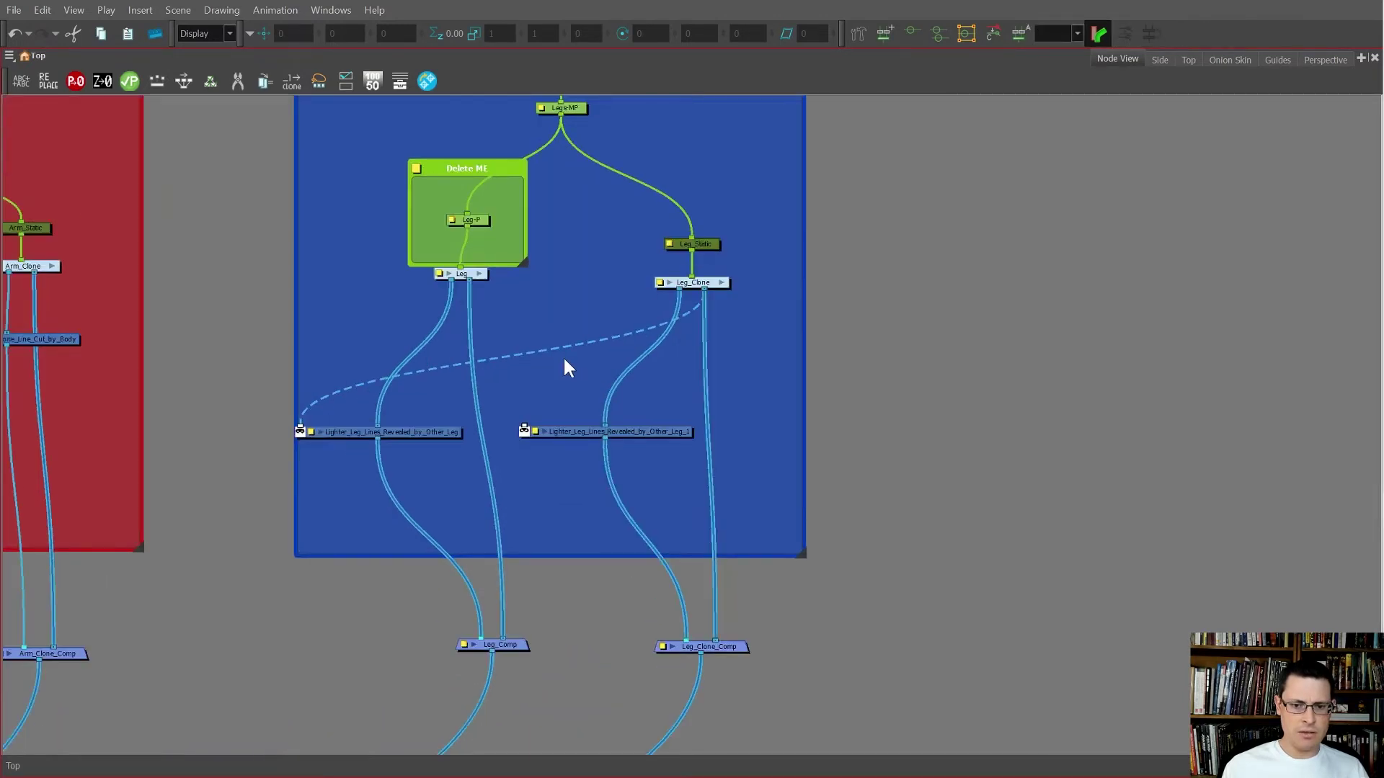
{"action": "left_click_drag", "start_coordinate": [469, 281], "coordinate": [521, 431]}
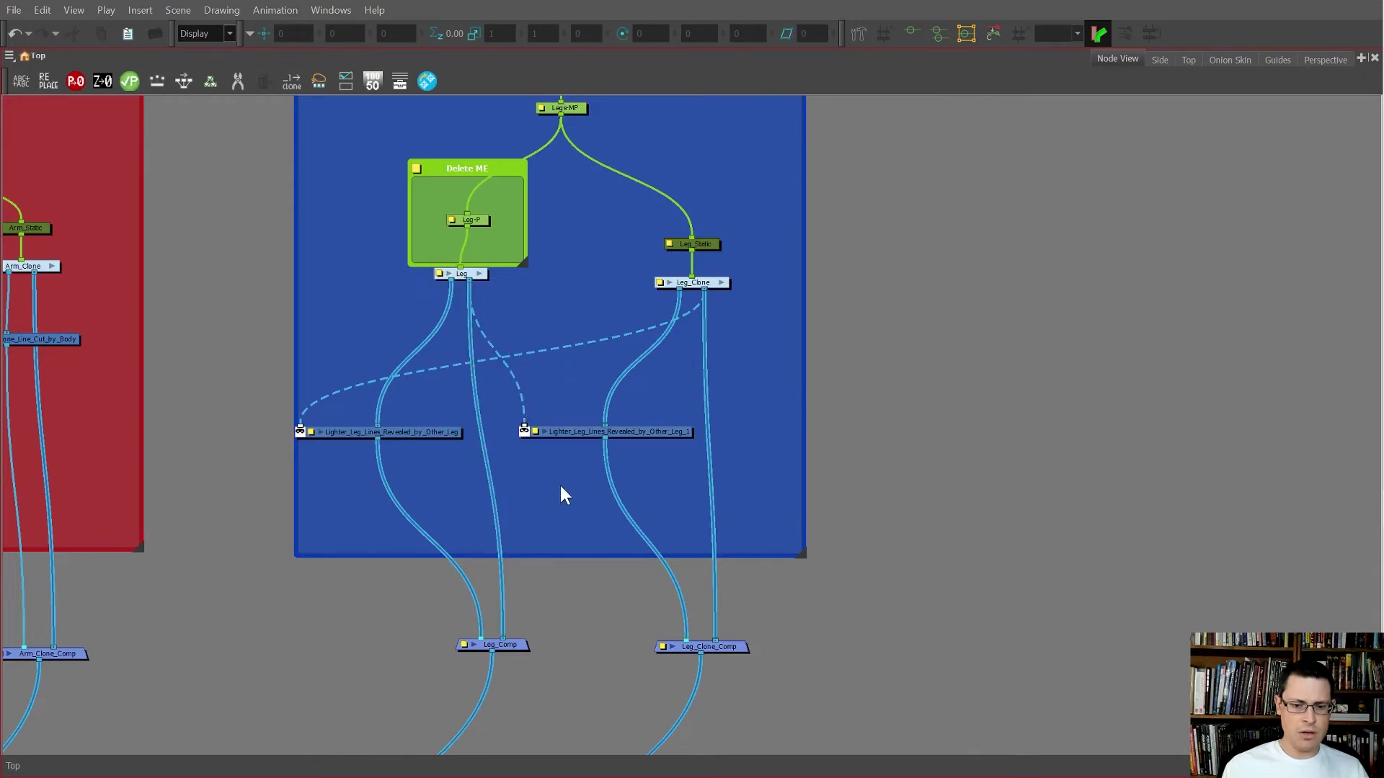
Shift the blue Legs backdrop so it frames the leg nodes and both cutters, and return to the full workspace layout
{"action": "scroll", "coordinate": [559, 483], "scroll_direction": "down", "scroll_amount": 3}
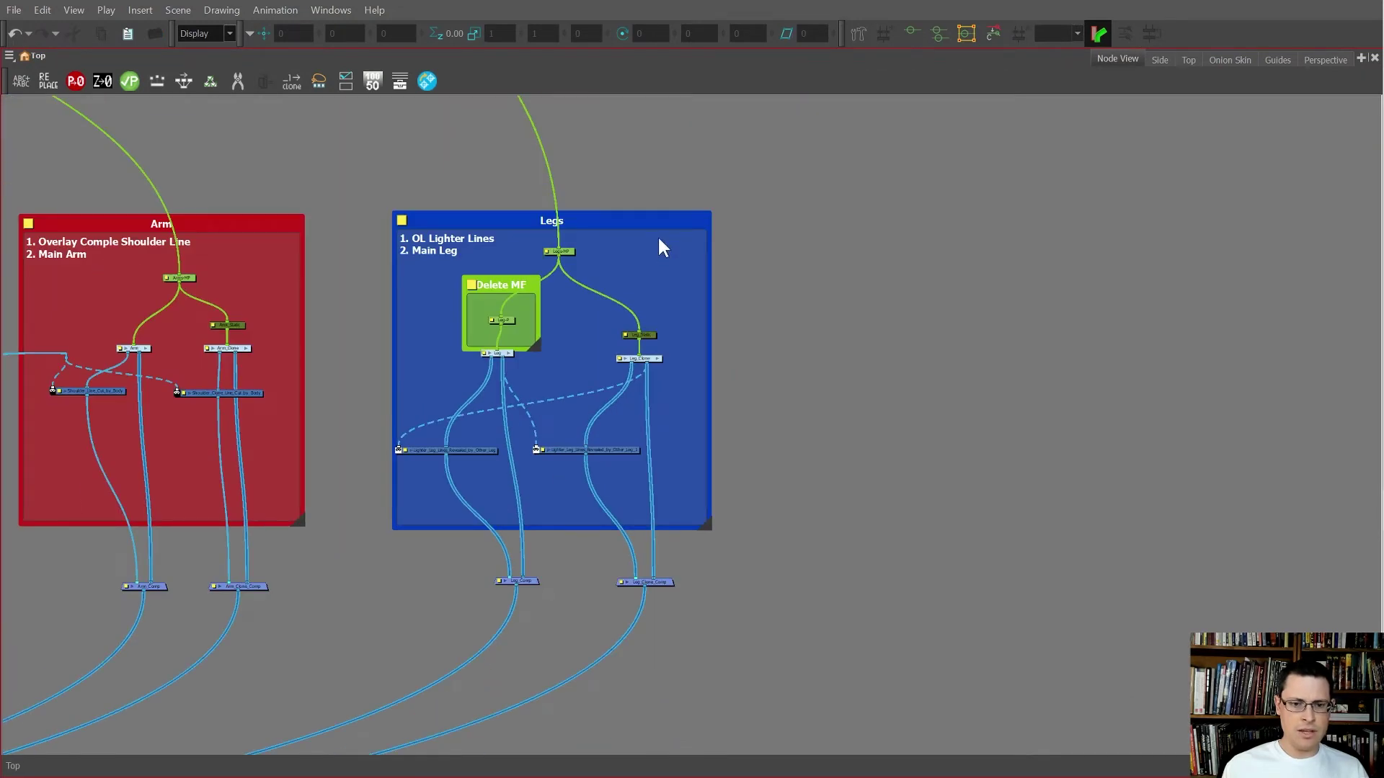
{"action": "left_click_drag", "start_coordinate": [648, 223], "coordinate": [632, 212]}
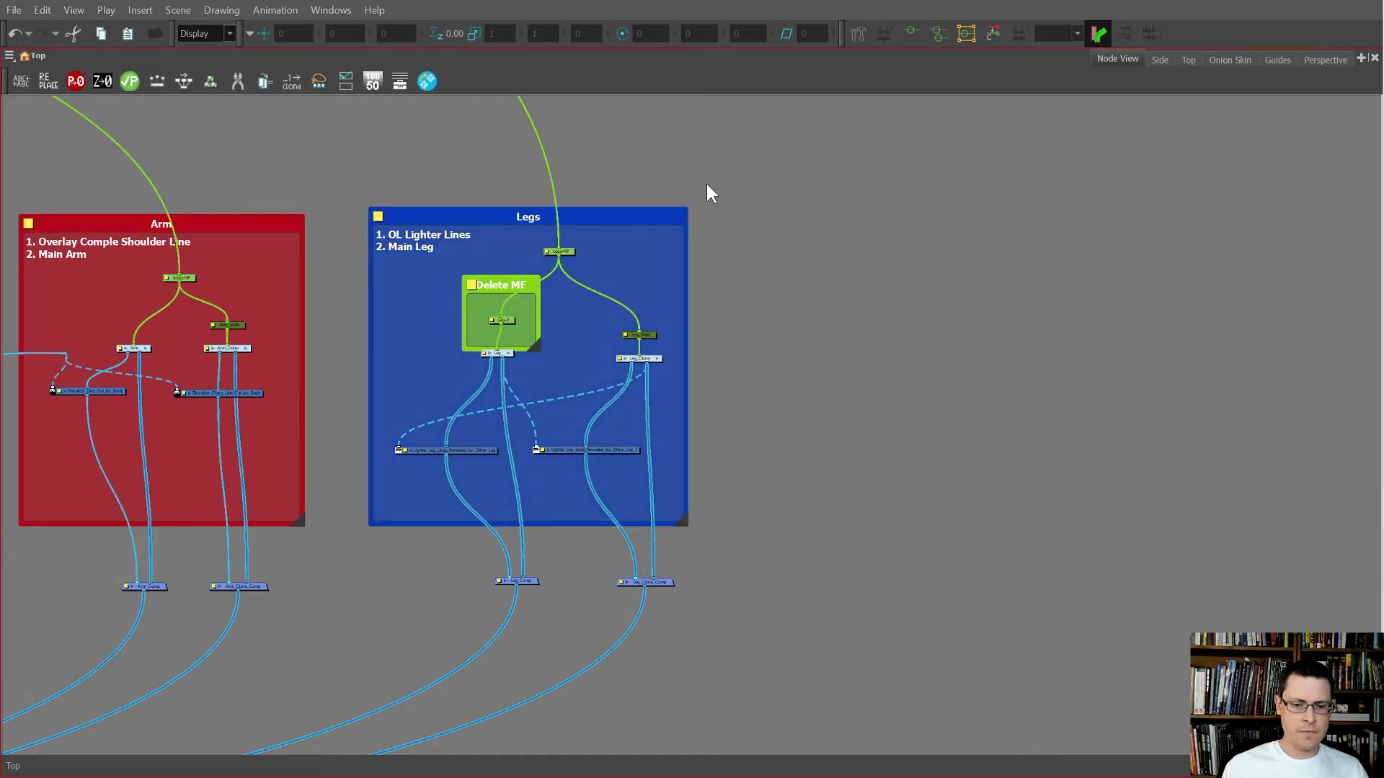
{"action": "key", "text": "grave"}
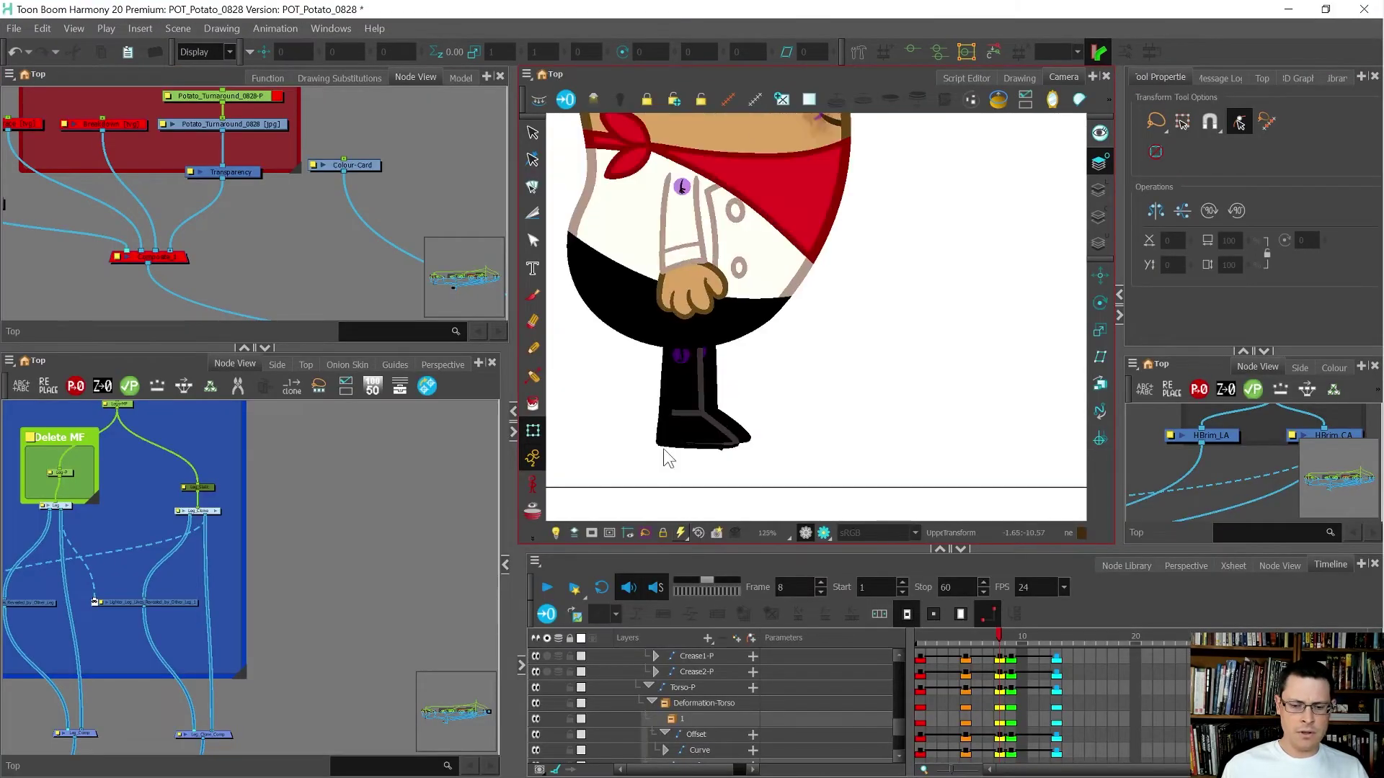
Try rotating the near leg to about 15° in the side pose on frame 8, and undo the rotation
{"action": "scroll", "coordinate": [681, 364], "scroll_direction": "up", "scroll_amount": 2}
{"action": "left_click", "coordinate": [685, 333]}
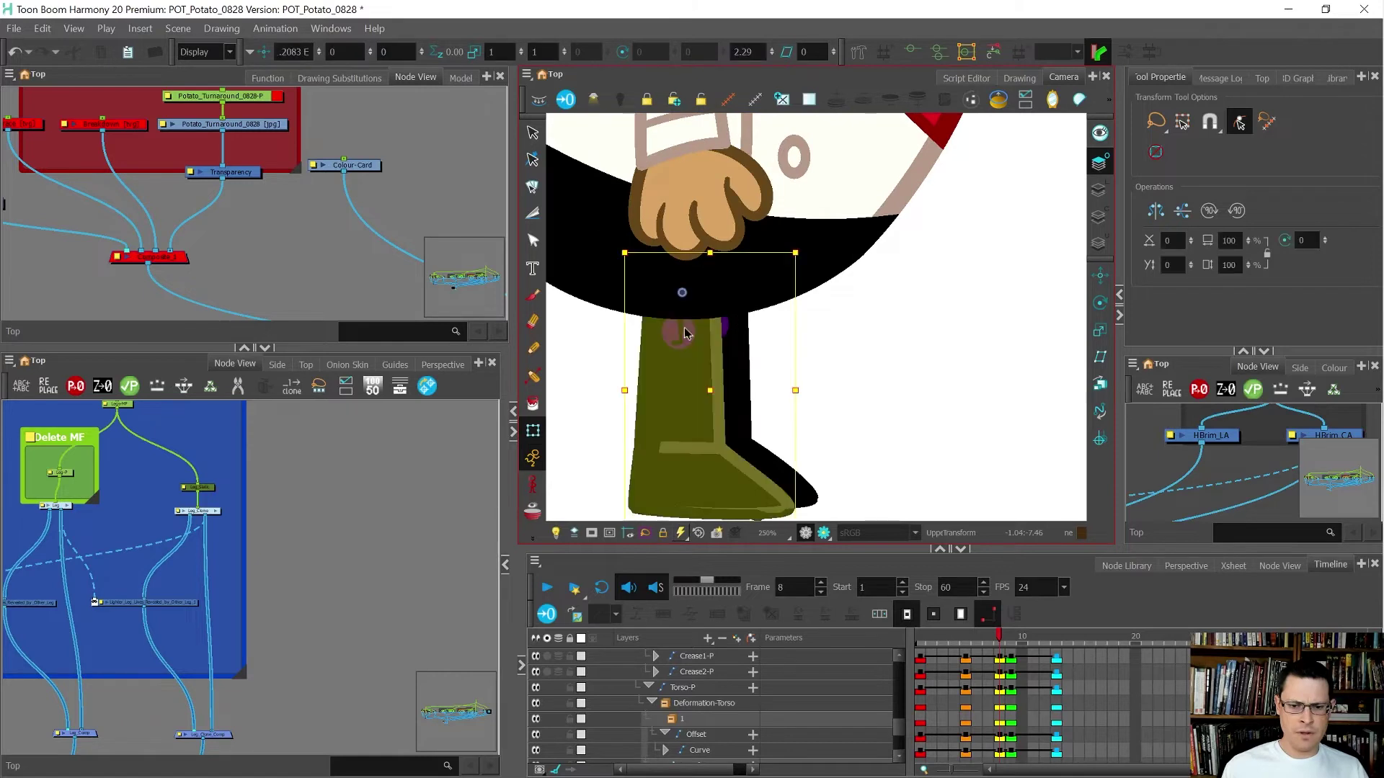
{"action": "mouse_move", "coordinate": [742, 451]}
{"action": "left_mouse_down"}
{"action": "mouse_move", "coordinate": [681, 479]}
{"action": "mouse_move", "coordinate": [776, 461]}
{"action": "mouse_move", "coordinate": [848, 426]}
{"action": "mouse_move", "coordinate": [807, 457]}
{"action": "mouse_move", "coordinate": [700, 482]}
{"action": "mouse_move", "coordinate": [746, 467]}
{"action": "mouse_move", "coordinate": [793, 412]}
{"action": "mouse_move", "coordinate": [710, 441]}
{"action": "mouse_move", "coordinate": [667, 436]}
{"action": "mouse_move", "coordinate": [754, 423]}
{"action": "mouse_move", "coordinate": [697, 453]}
{"action": "left_mouse_up"}
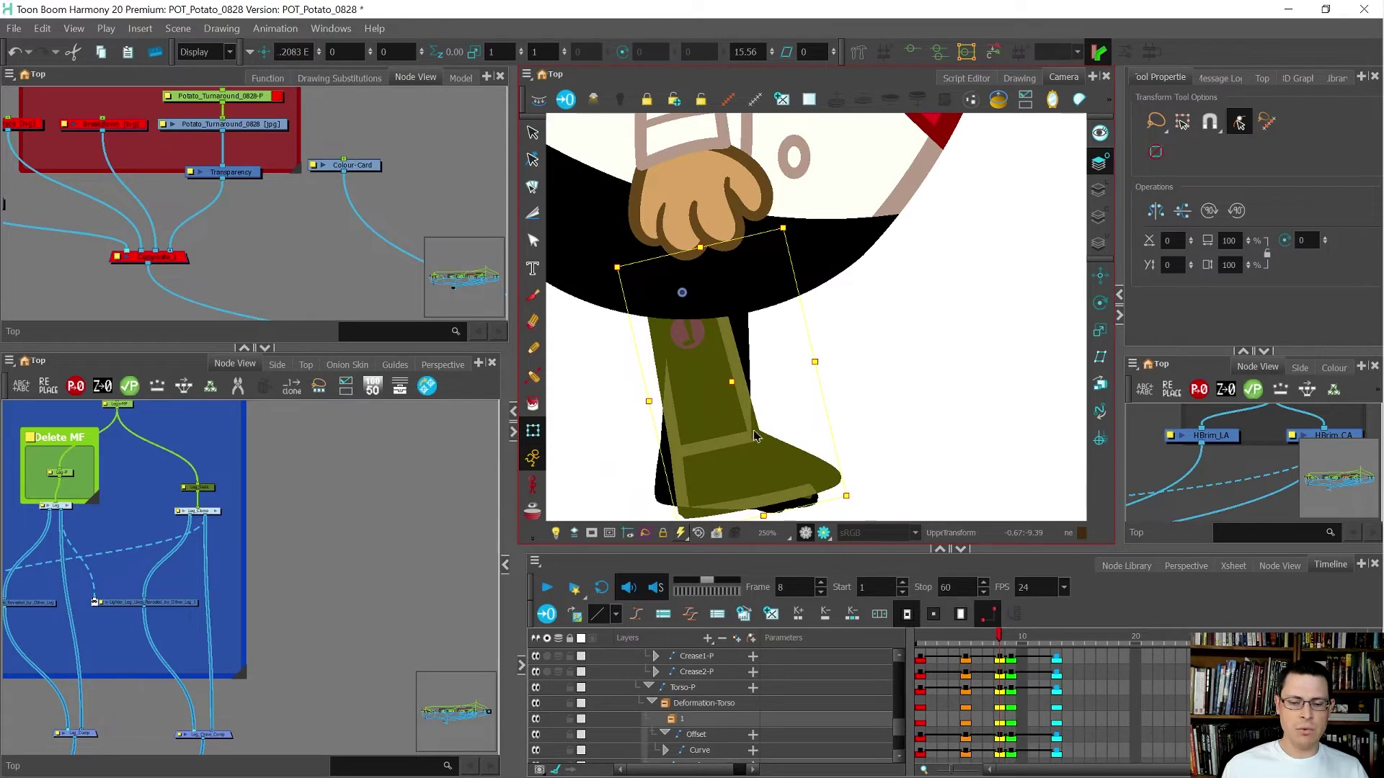
{"action": "scroll", "coordinate": [755, 436], "scroll_direction": "down", "scroll_amount": 3}
{"action": "key", "text": "ctrl+z"}
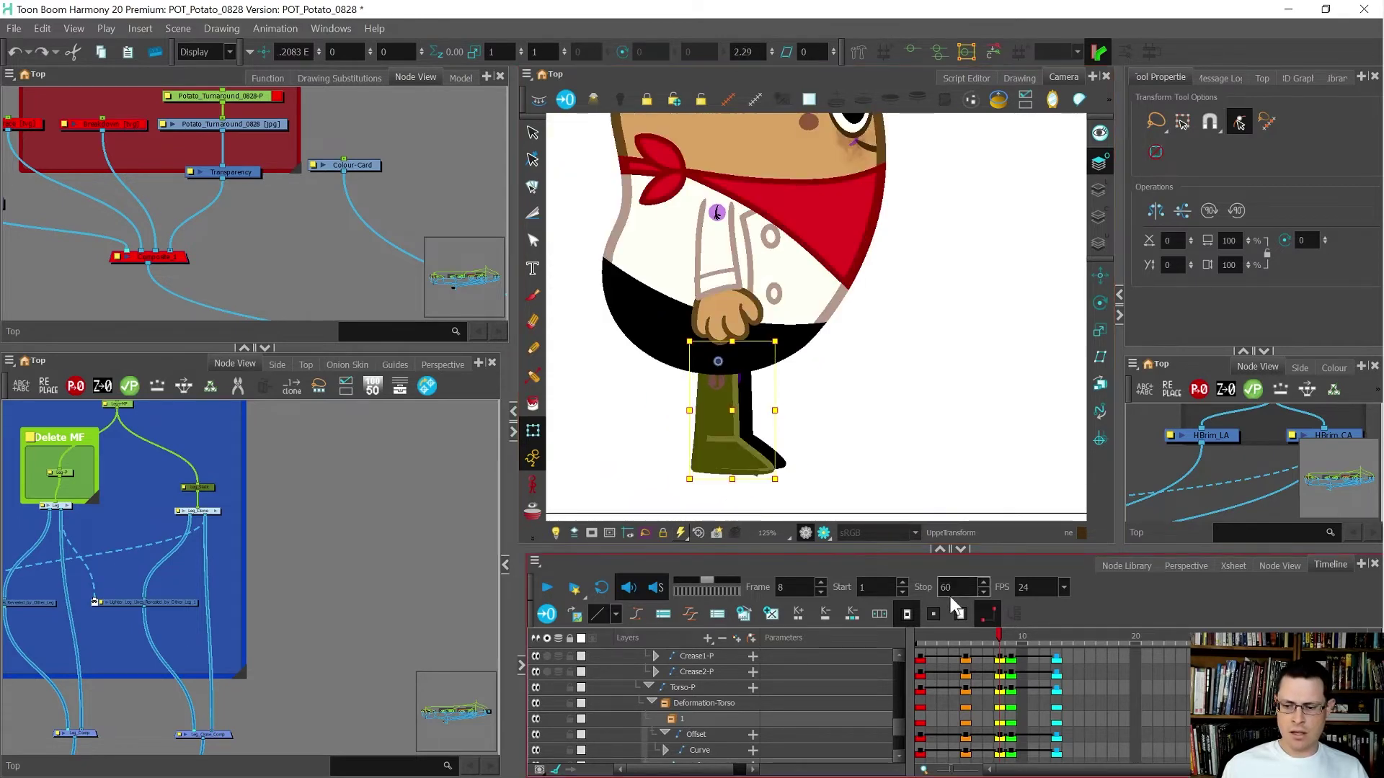
Go to frame 1 and examine the legs in the front-facing pose, leaving nothing selected
{"action": "left_click_drag", "start_coordinate": [954, 637], "coordinate": [892, 638]}
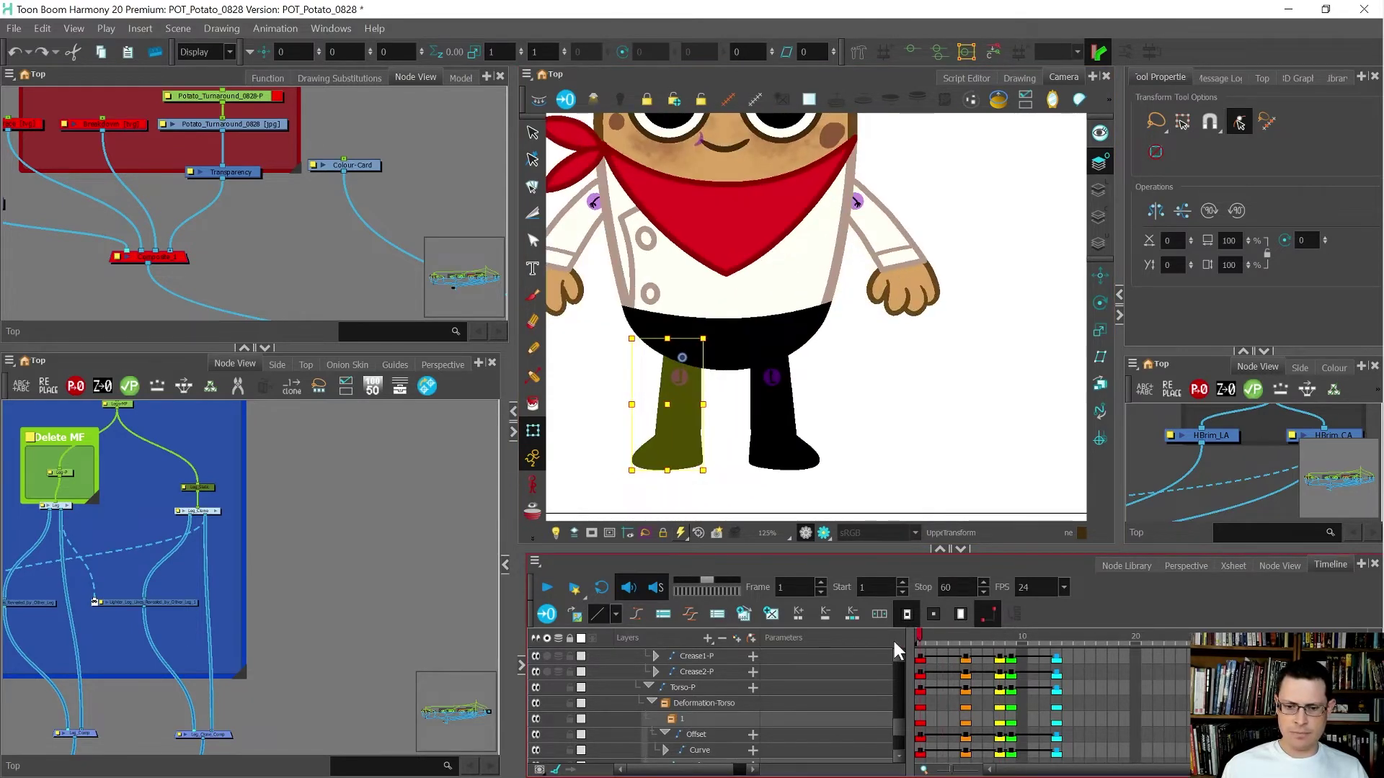
{"action": "scroll", "coordinate": [698, 458], "scroll_direction": "up", "scroll_amount": 4}
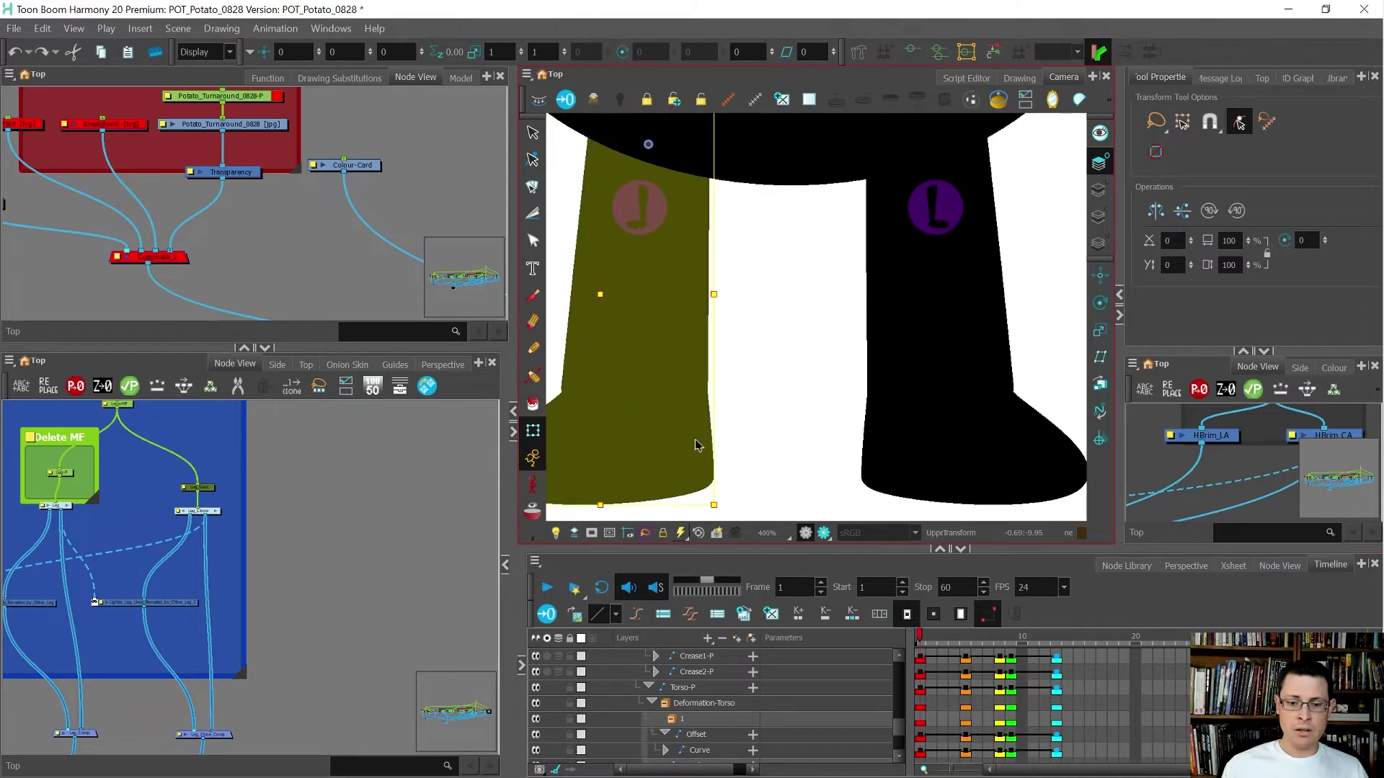
{"action": "scroll", "coordinate": [654, 394], "scroll_direction": "down", "scroll_amount": 1}
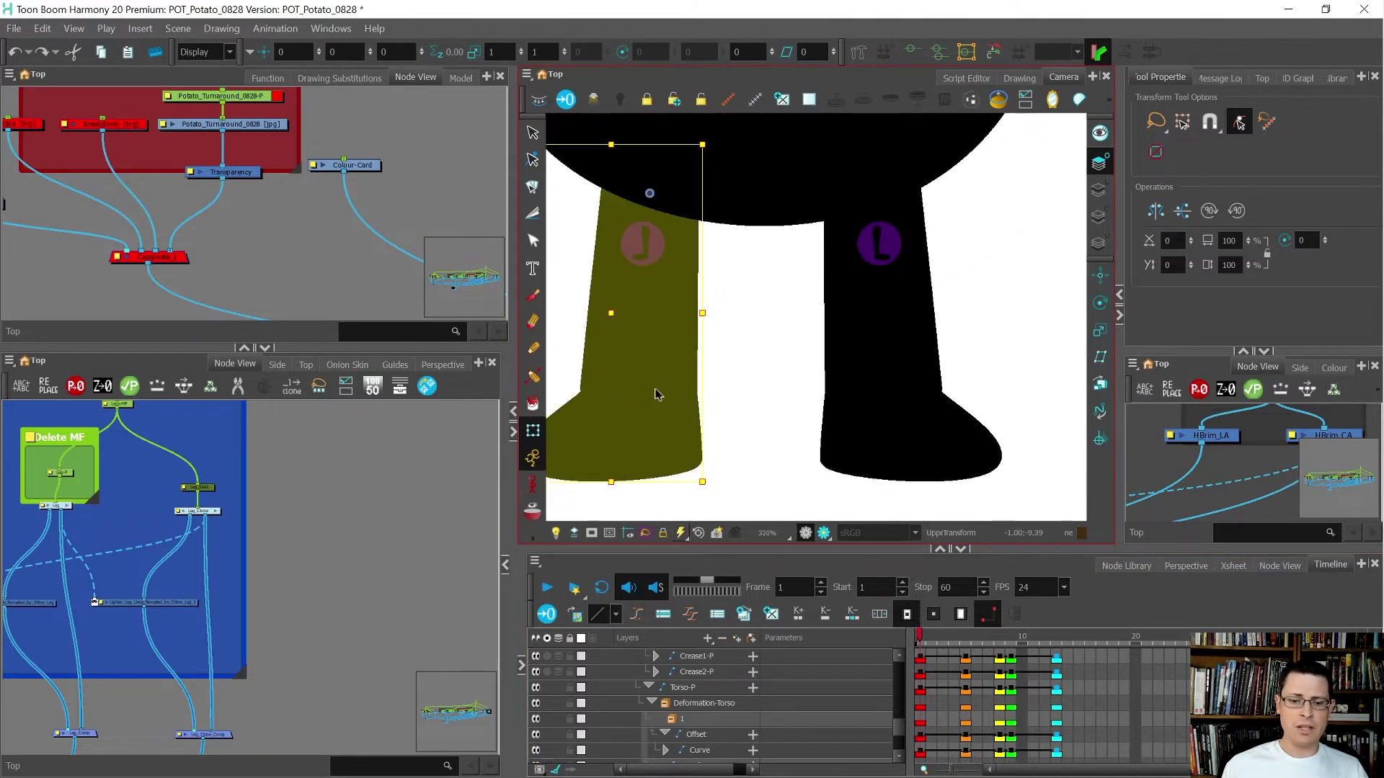
{"action": "scroll", "coordinate": [654, 393], "scroll_direction": "down", "scroll_amount": 4}
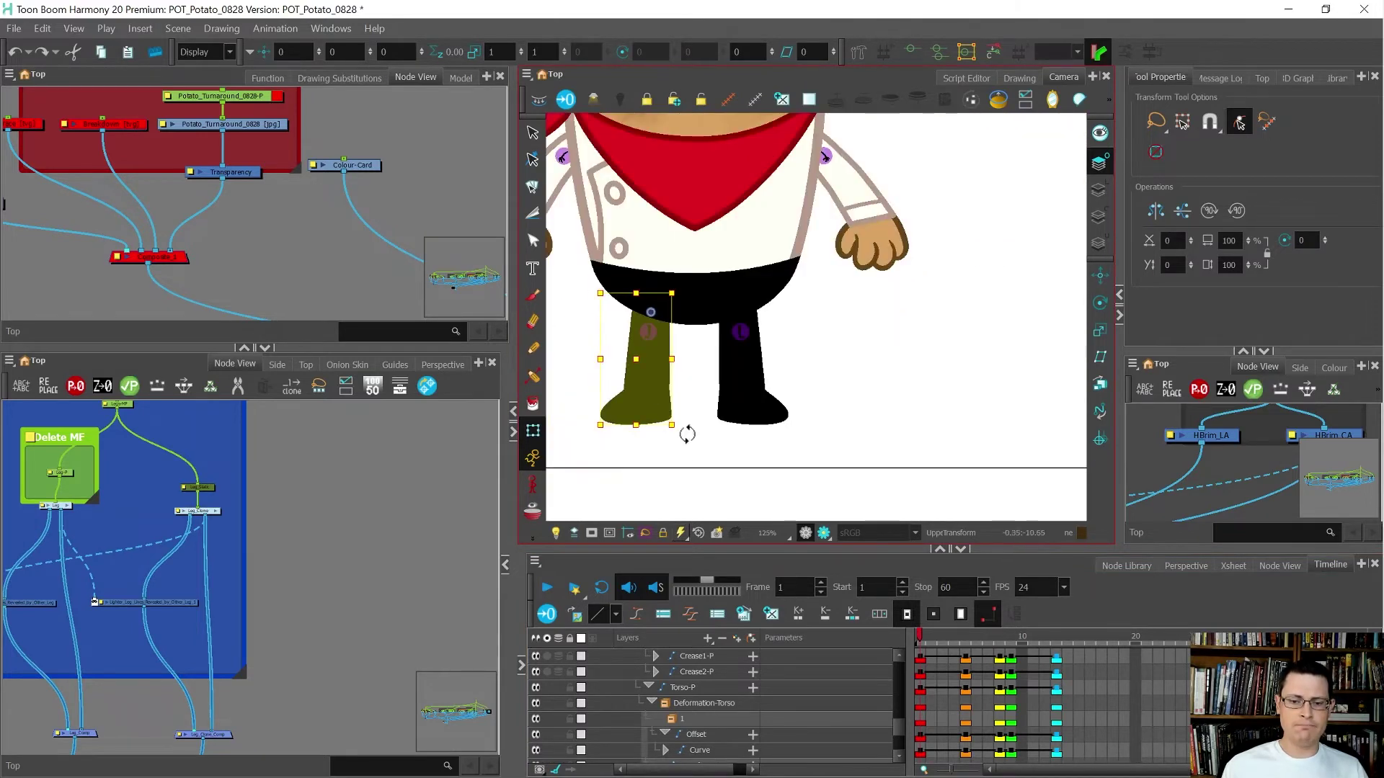
{"action": "left_click", "coordinate": [703, 453]}
{"action": "scroll", "coordinate": [704, 453], "scroll_direction": "down", "scroll_amount": 1}
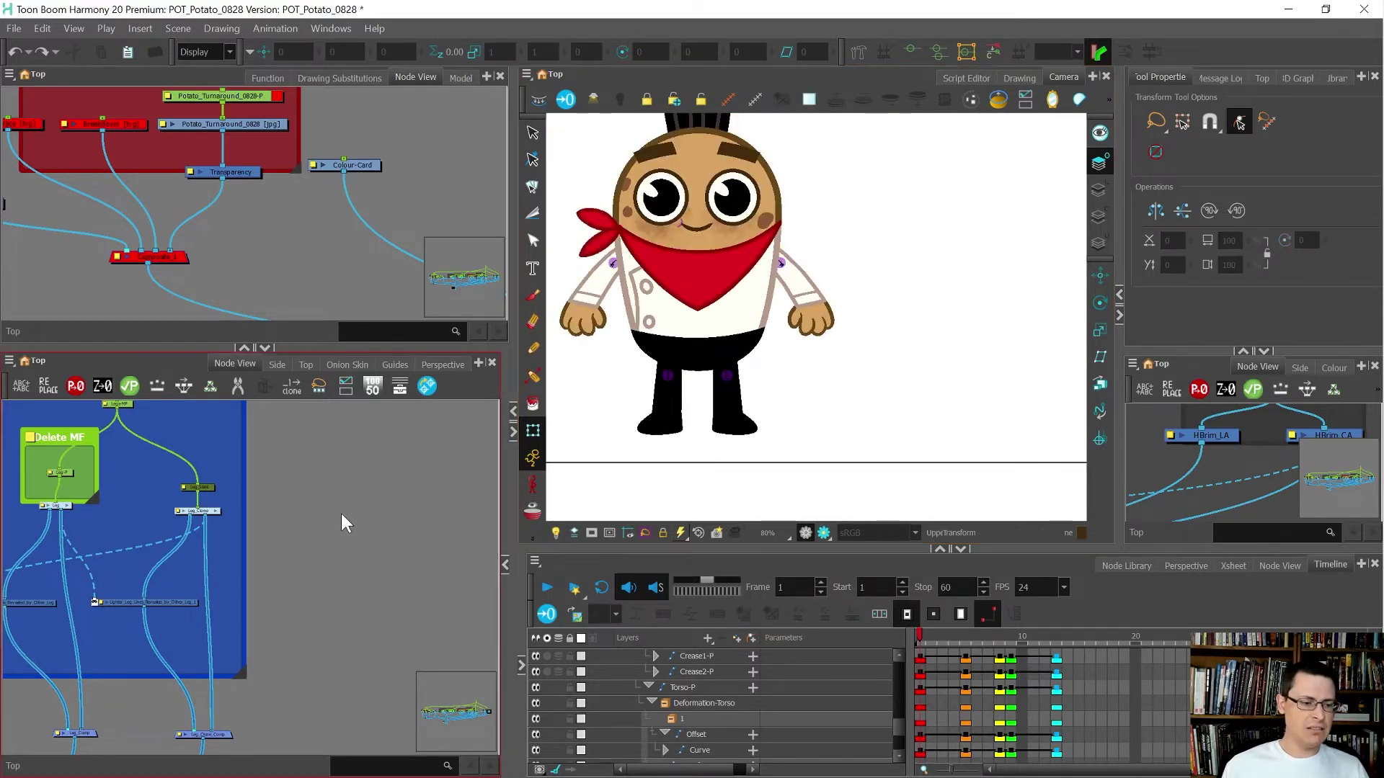
Open the Leg group in the node network and select the Shoe drawing
{"action": "scroll", "coordinate": [340, 515], "scroll_direction": "down", "scroll_amount": 1}
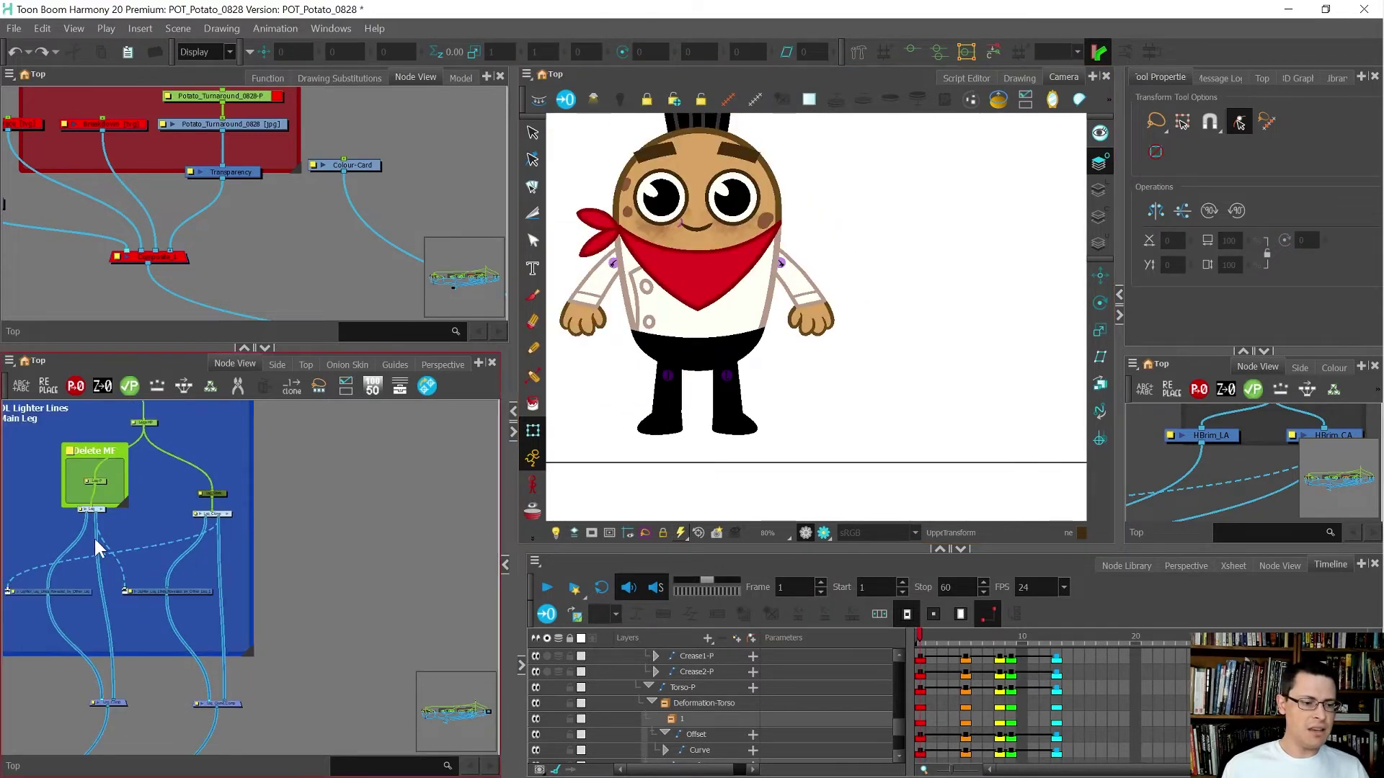
{"action": "scroll", "coordinate": [98, 526], "scroll_direction": "up", "scroll_amount": 3}
{"action": "left_click", "coordinate": [98, 504]}
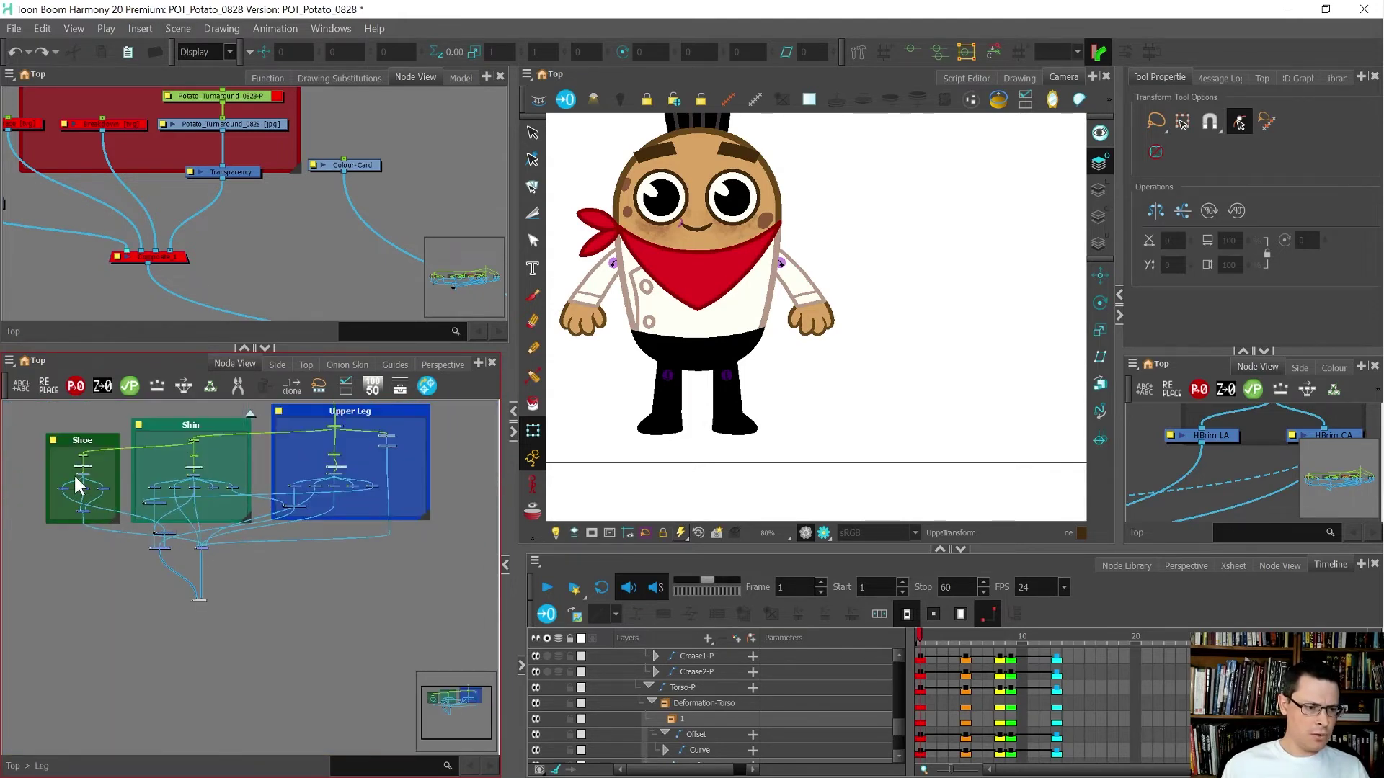
{"action": "scroll", "coordinate": [75, 484], "scroll_direction": "up", "scroll_amount": 4}
{"action": "scroll", "coordinate": [109, 470], "scroll_direction": "up", "scroll_amount": 1}
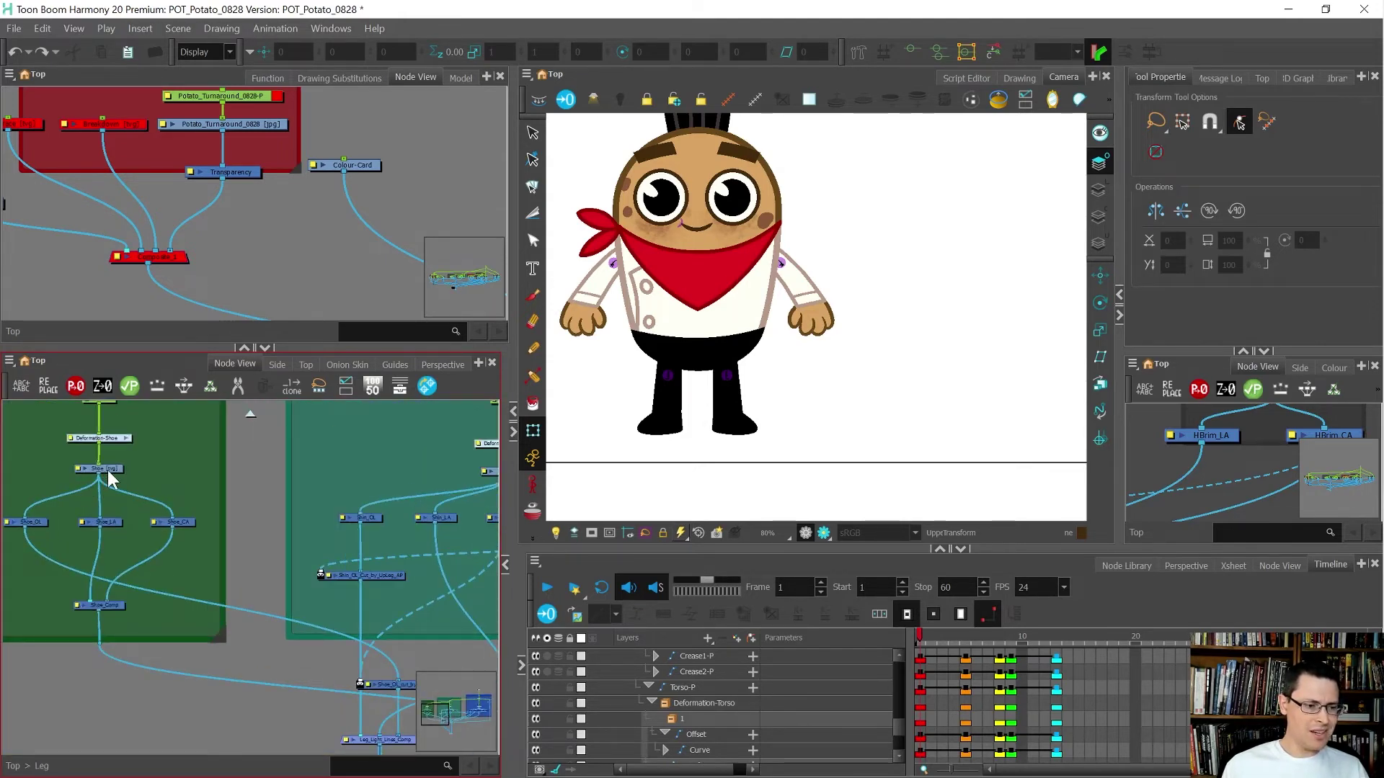
{"action": "left_click", "coordinate": [108, 470]}
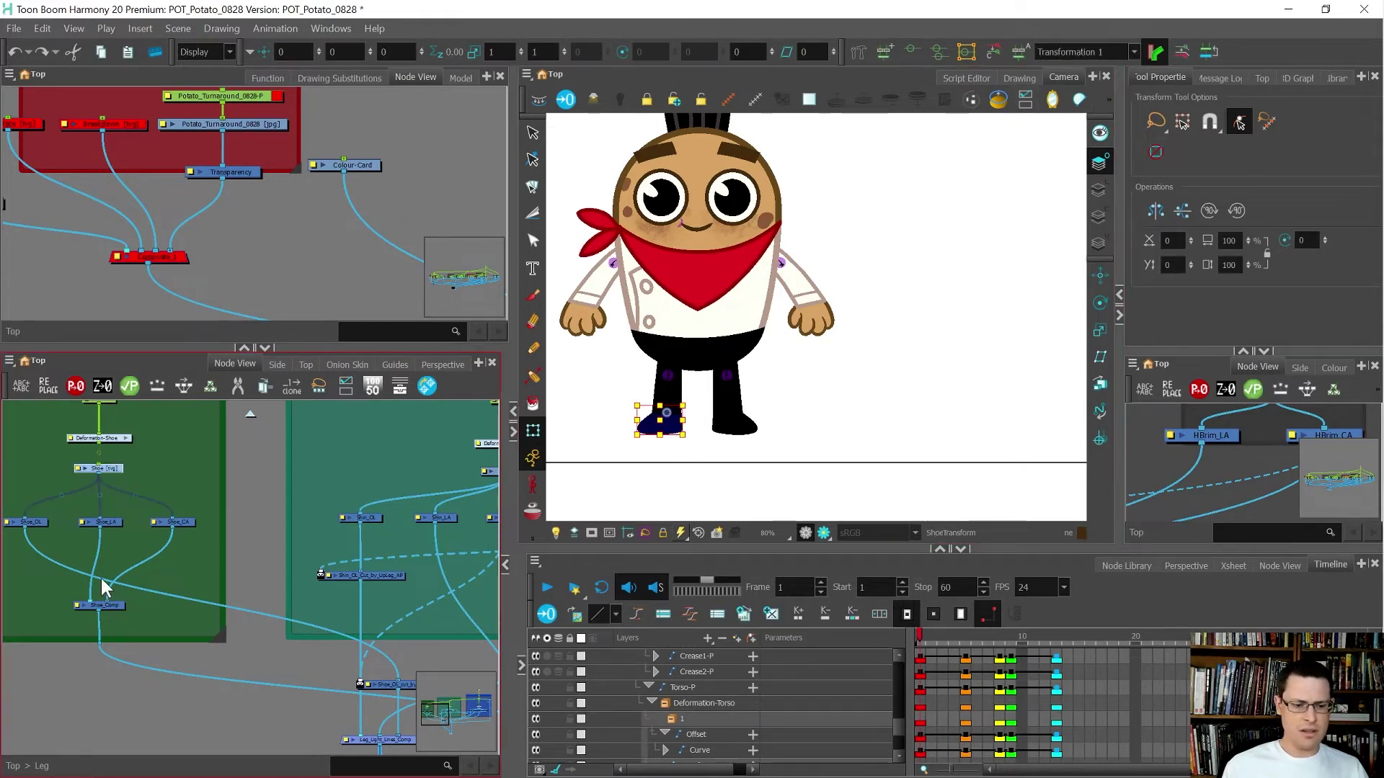
Select the Shin drawing inside the Leg group and display it in the Drawing view
{"action": "scroll", "coordinate": [104, 586], "scroll_direction": "down", "scroll_amount": 2}
{"action": "scroll", "coordinate": [361, 529], "scroll_direction": "up", "scroll_amount": 3}
{"action": "left_click", "coordinate": [351, 509]}
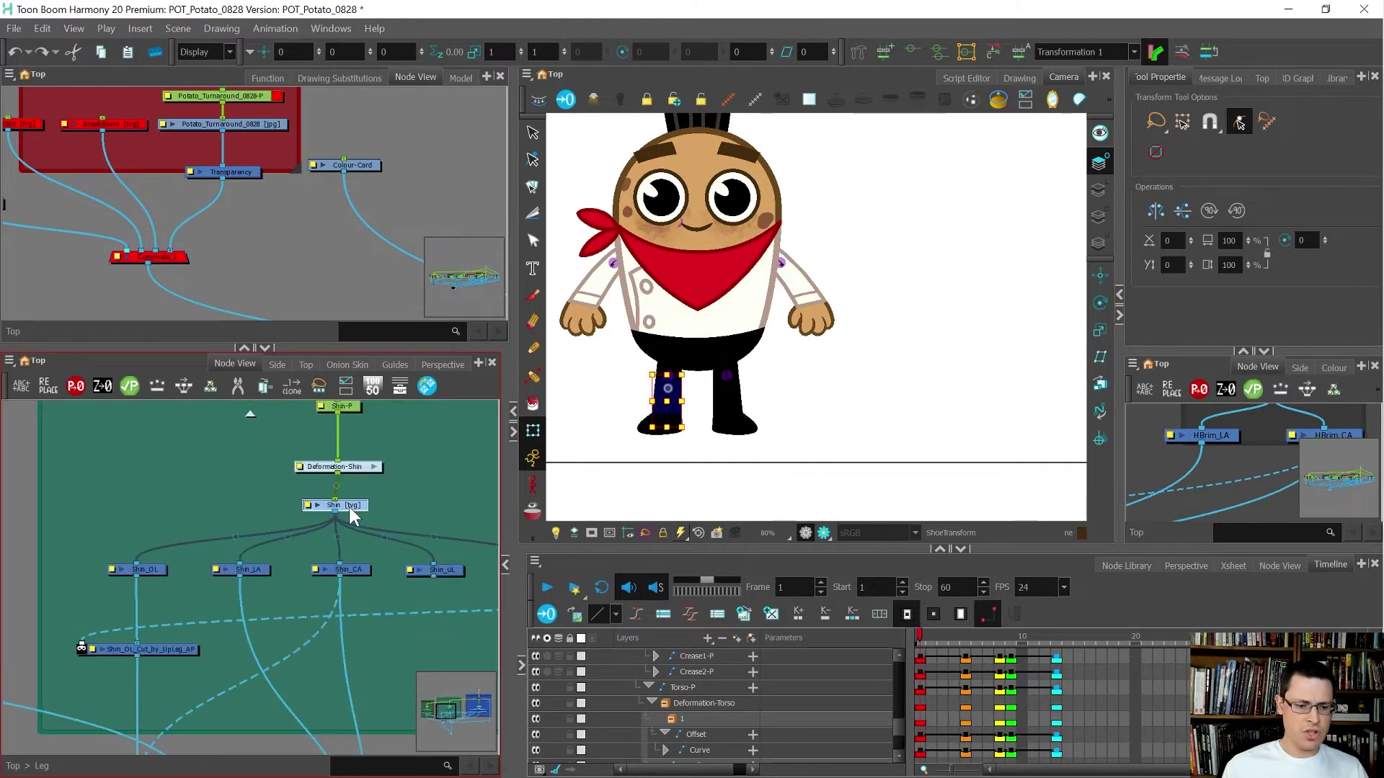
{"action": "left_click", "coordinate": [1019, 77]}
{"action": "scroll", "coordinate": [670, 247], "scroll_direction": "down", "scroll_amount": 3}
{"action": "scroll", "coordinate": [711, 361], "scroll_direction": "up", "scroll_amount": 3}
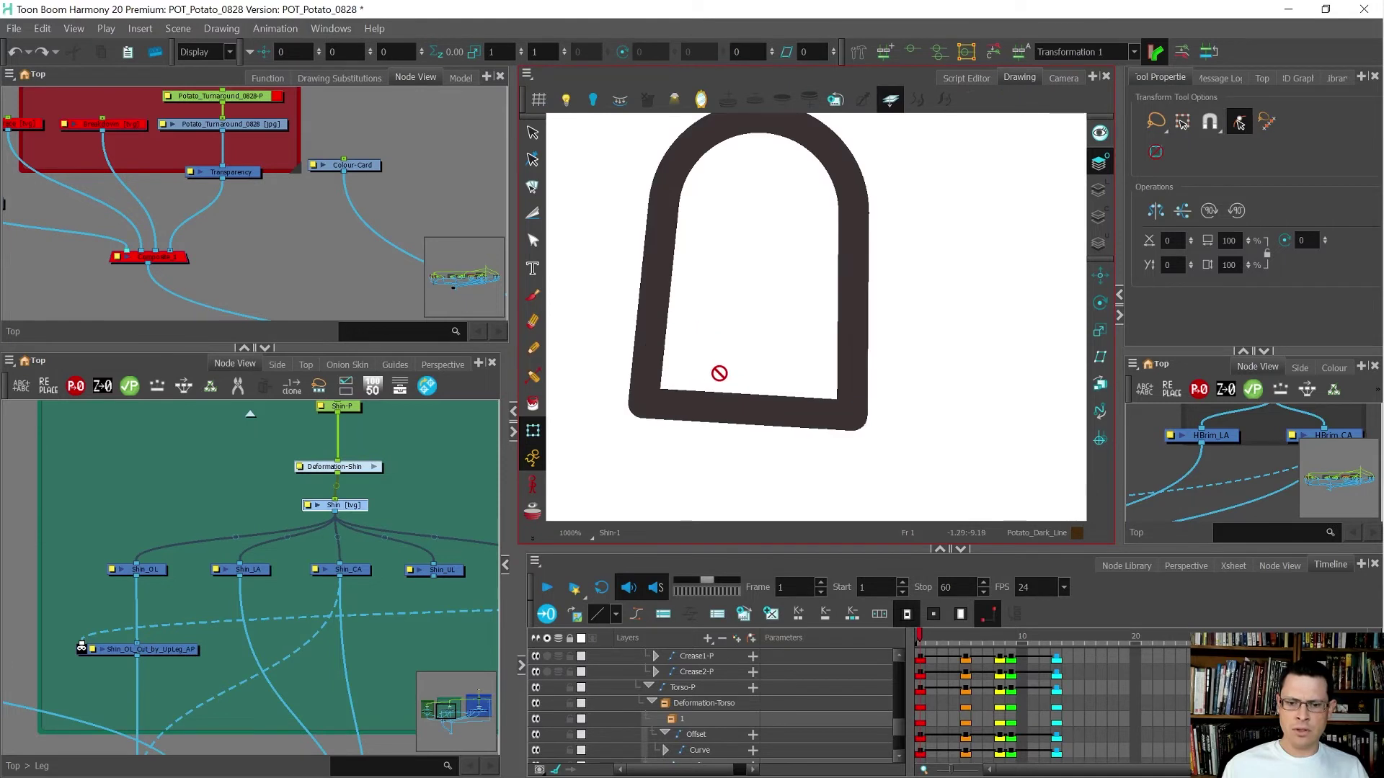
Display the stroke centrelines of the shin's line art around its bottom edge
{"action": "key", "text": "alt+t"}
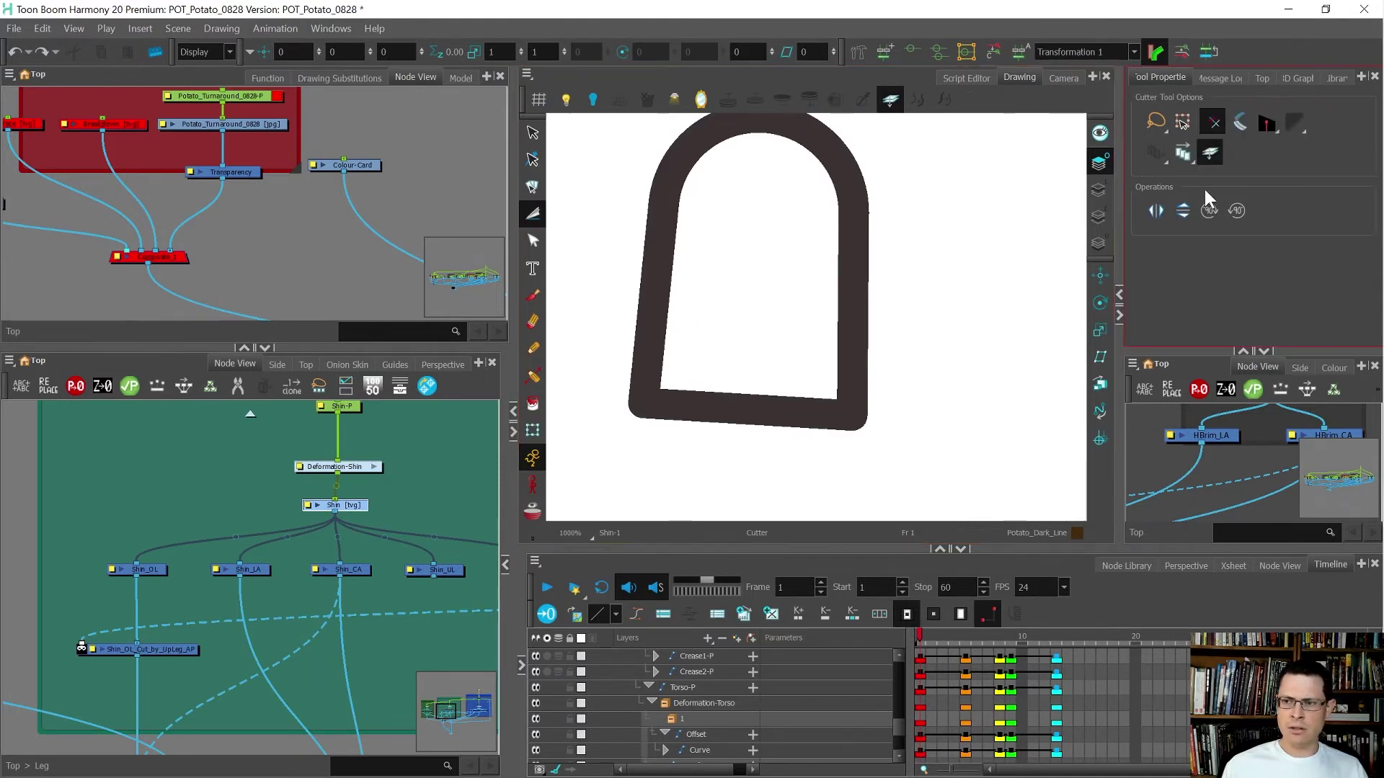
{"action": "key", "text": "ctrl+a"}
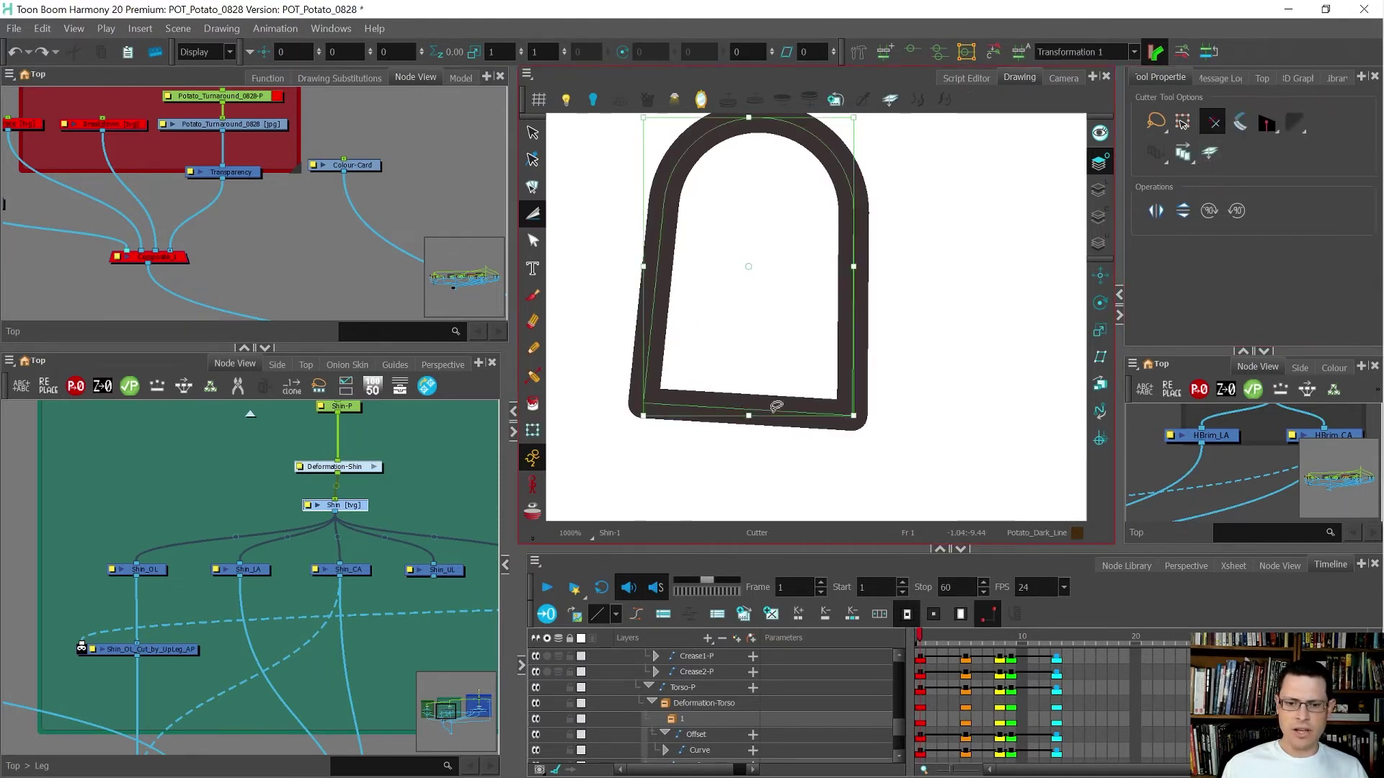
{"action": "left_click", "coordinate": [812, 469]}
{"action": "key", "text": "alt+v"}
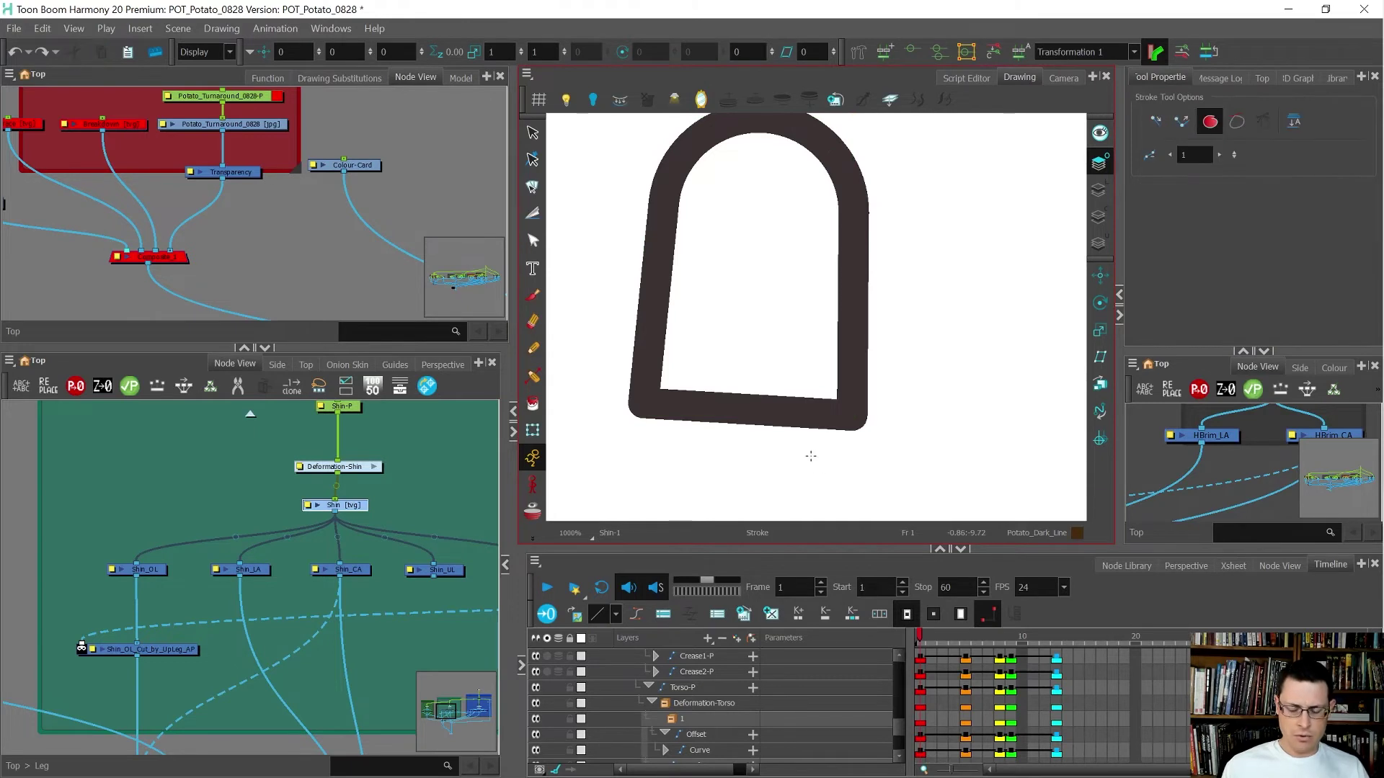
{"action": "key", "text": "k"}
{"action": "scroll", "coordinate": [715, 409], "scroll_direction": "up", "scroll_amount": 1}
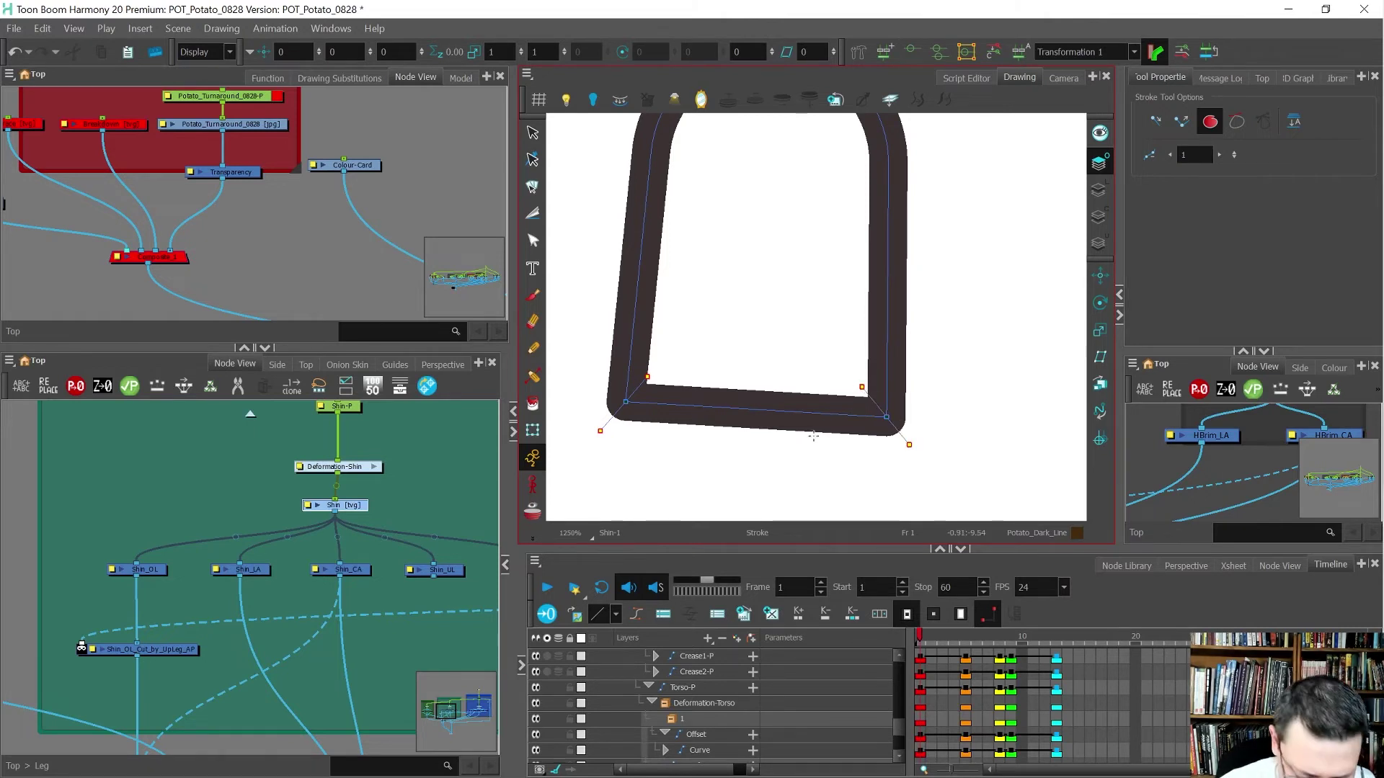
Set the Cutter to a round tip and cut away the front part of the shin's bottom outline
{"action": "key", "text": "alt+t"}
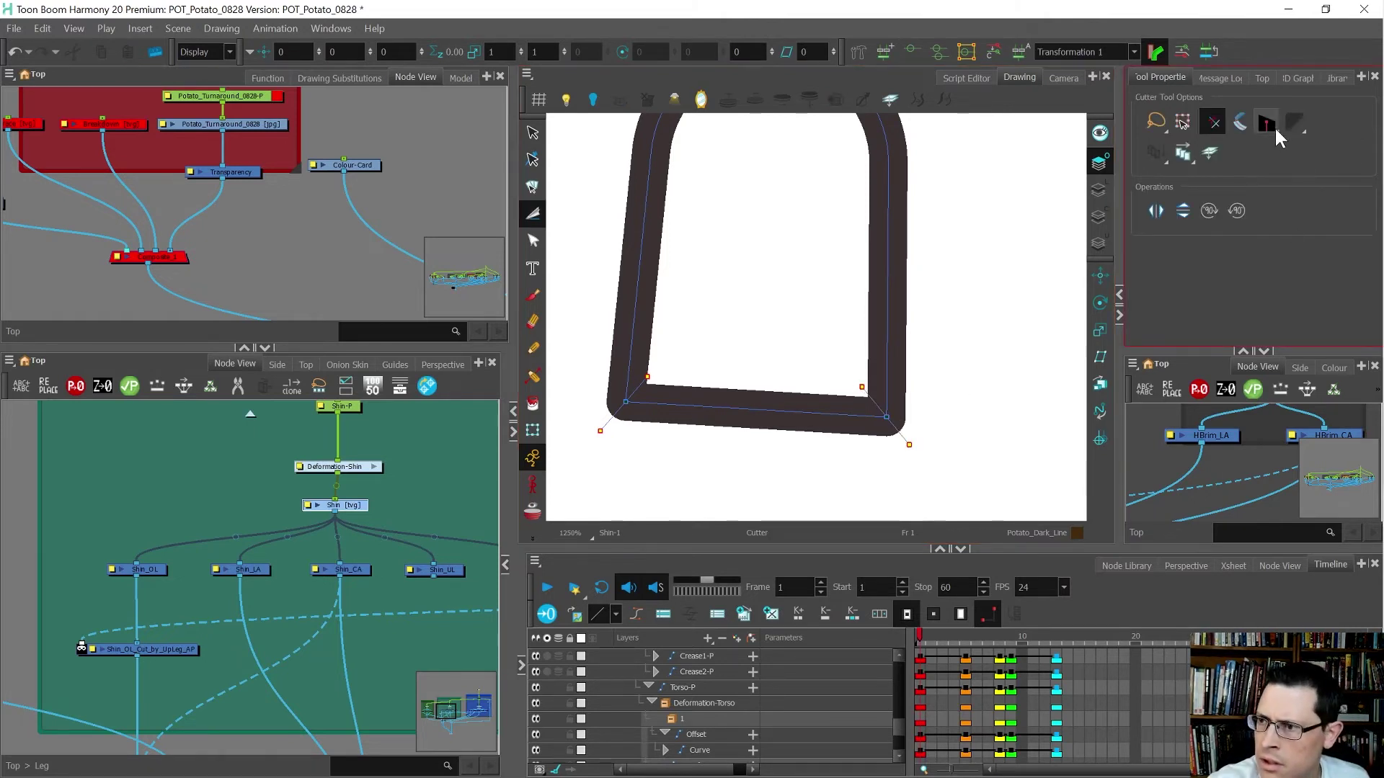
{"action": "left_click_drag", "start_coordinate": [1269, 127], "coordinate": [1299, 144]}
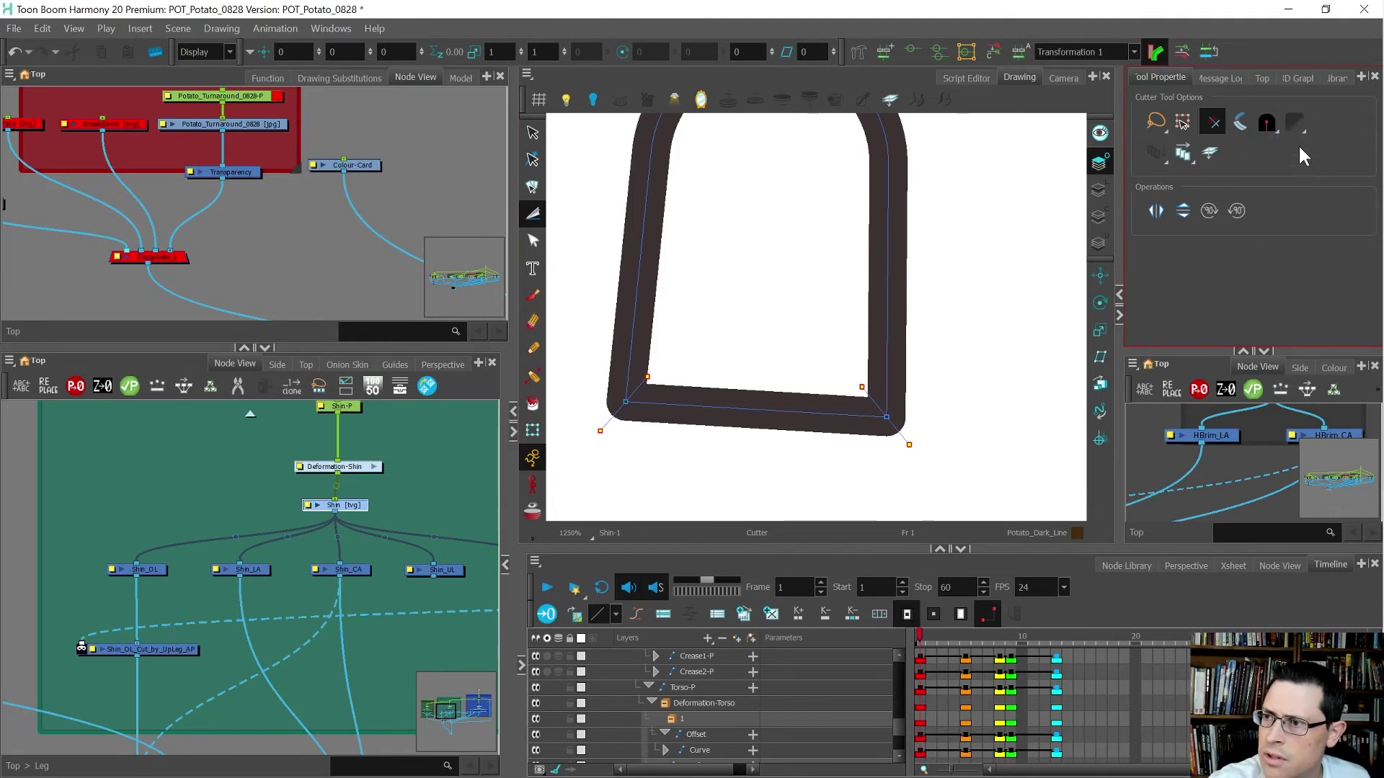
{"action": "left_click_drag", "start_coordinate": [803, 402], "coordinate": [791, 467]}
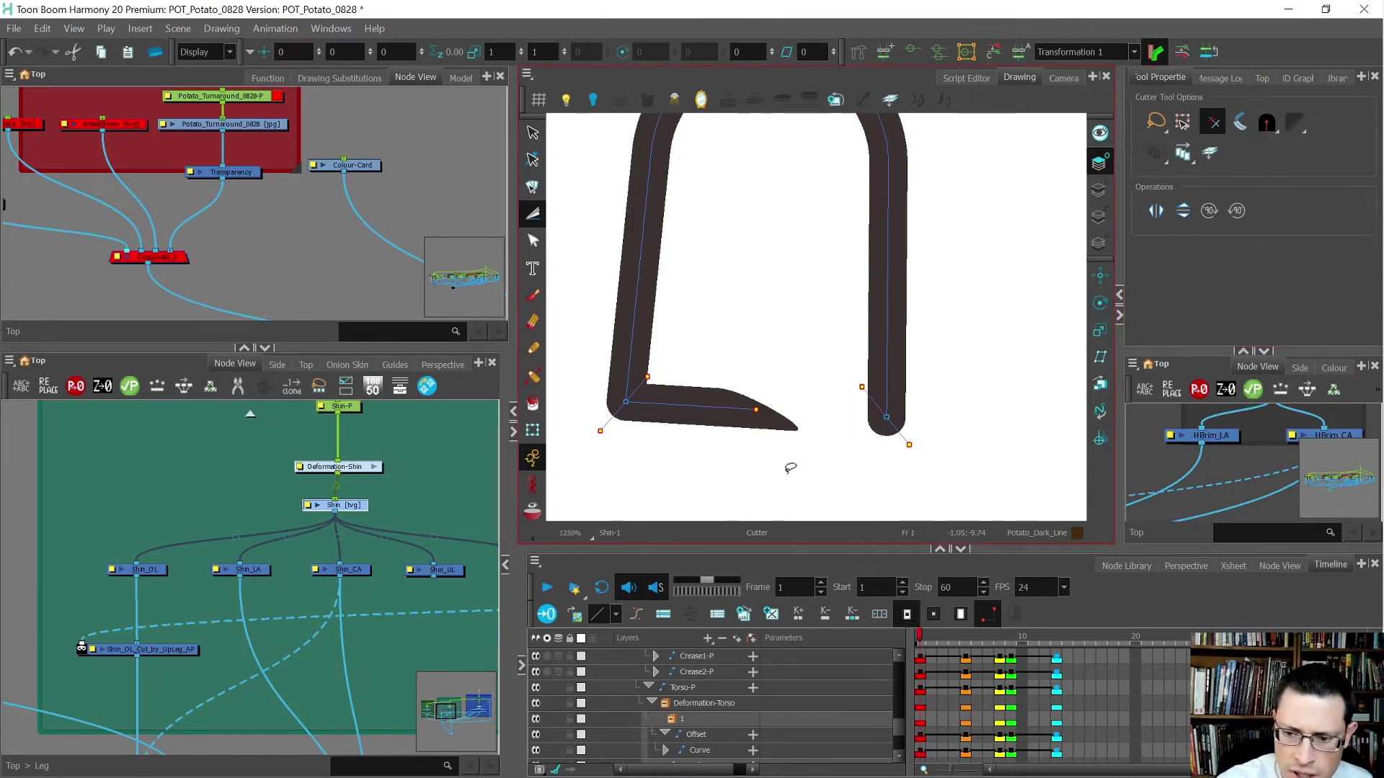
Check the shin's underlay and colour art, and remove the rest of the bottom outline from the line art layer
{"action": "left_click", "coordinate": [1101, 240]}
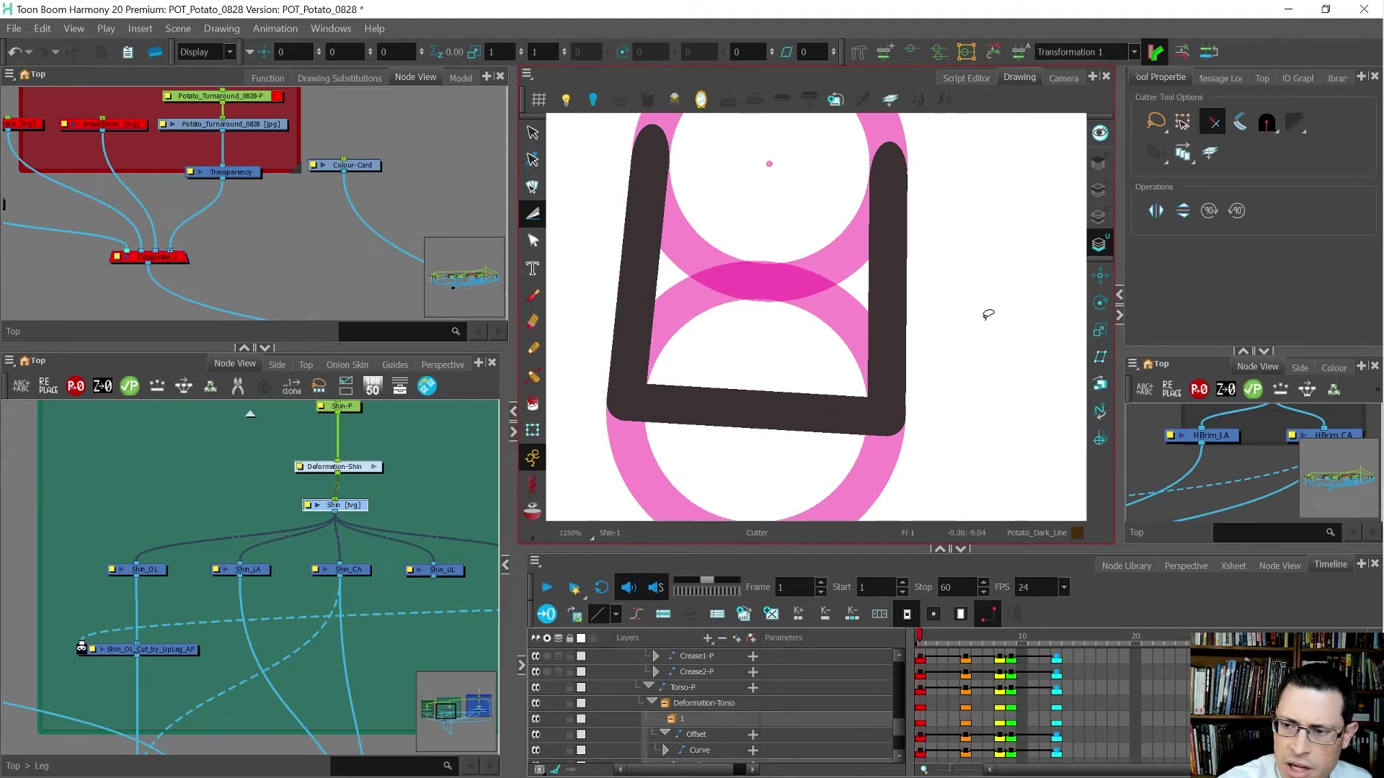
{"action": "left_click", "coordinate": [1096, 190]}
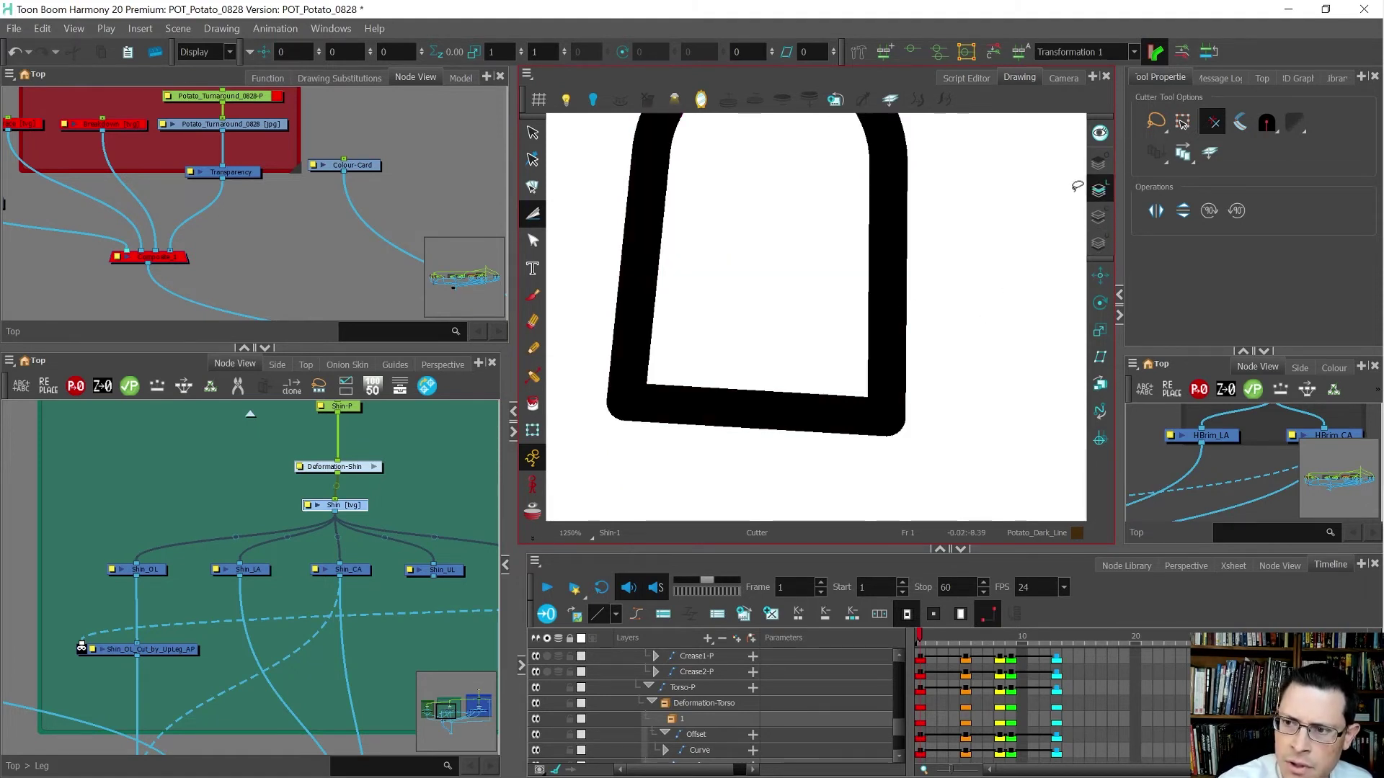
{"action": "left_click", "coordinate": [1098, 162]}
{"action": "left_click", "coordinate": [723, 405]}
{"action": "key", "text": "Delete"}
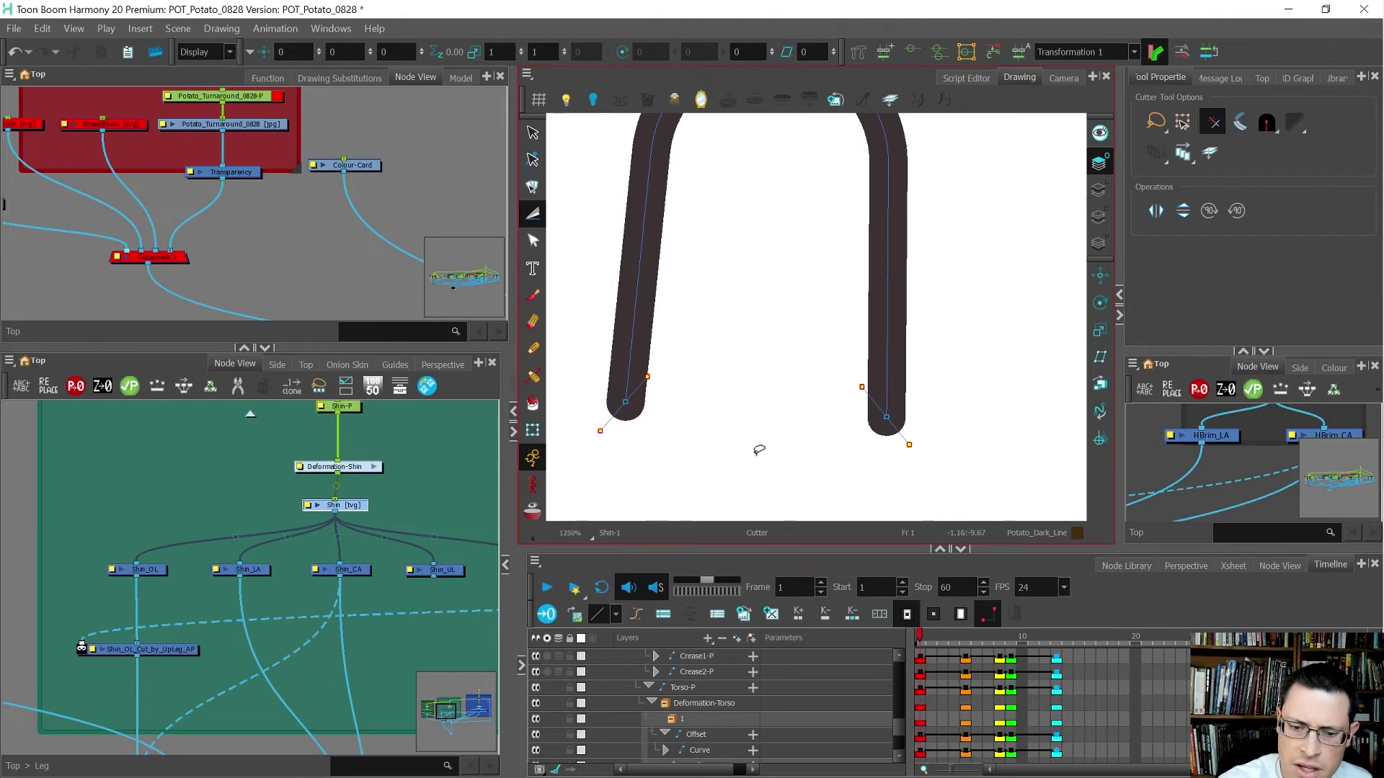
Return to the Camera view with the Transform tool and show the legs close up in the side pose on frame 8
{"action": "key", "text": "shift+t"}
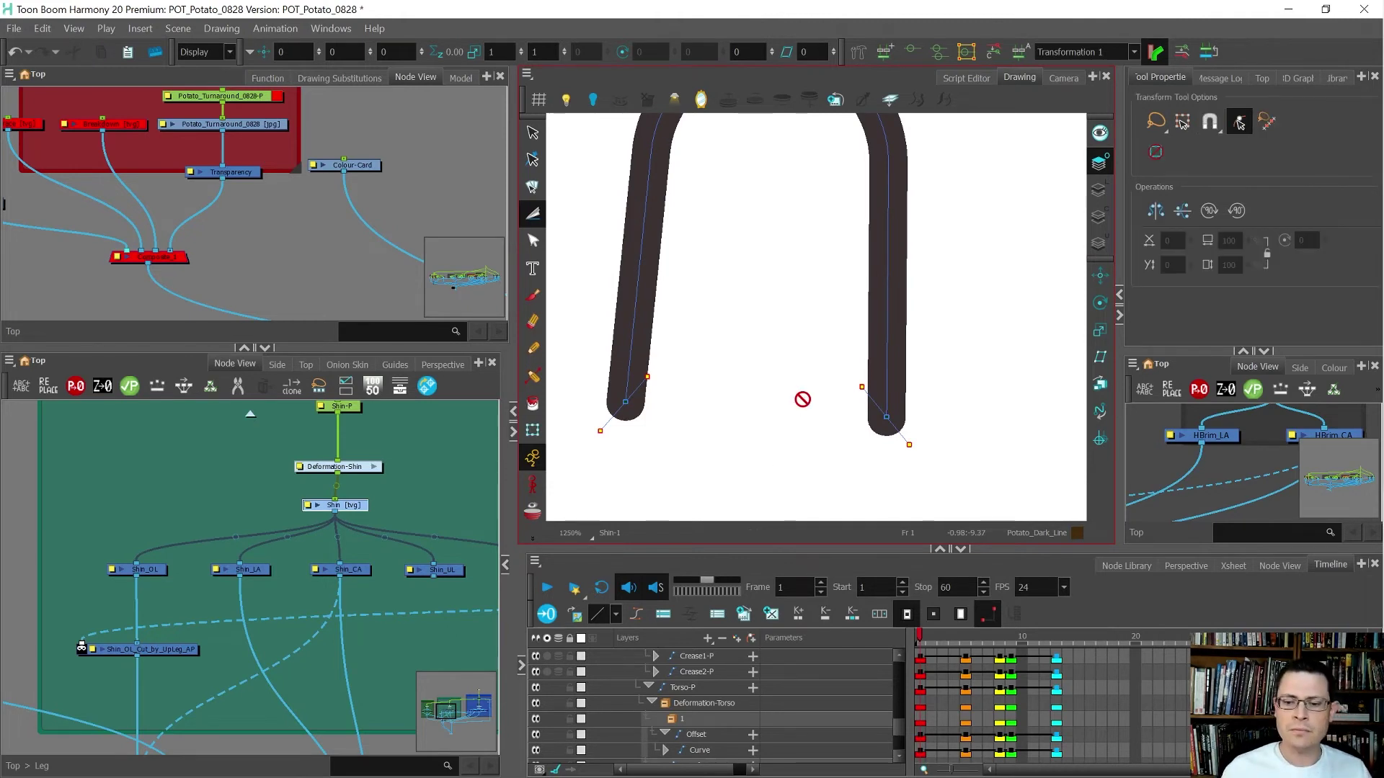
{"action": "scroll", "coordinate": [808, 395], "scroll_direction": "down", "scroll_amount": 3}
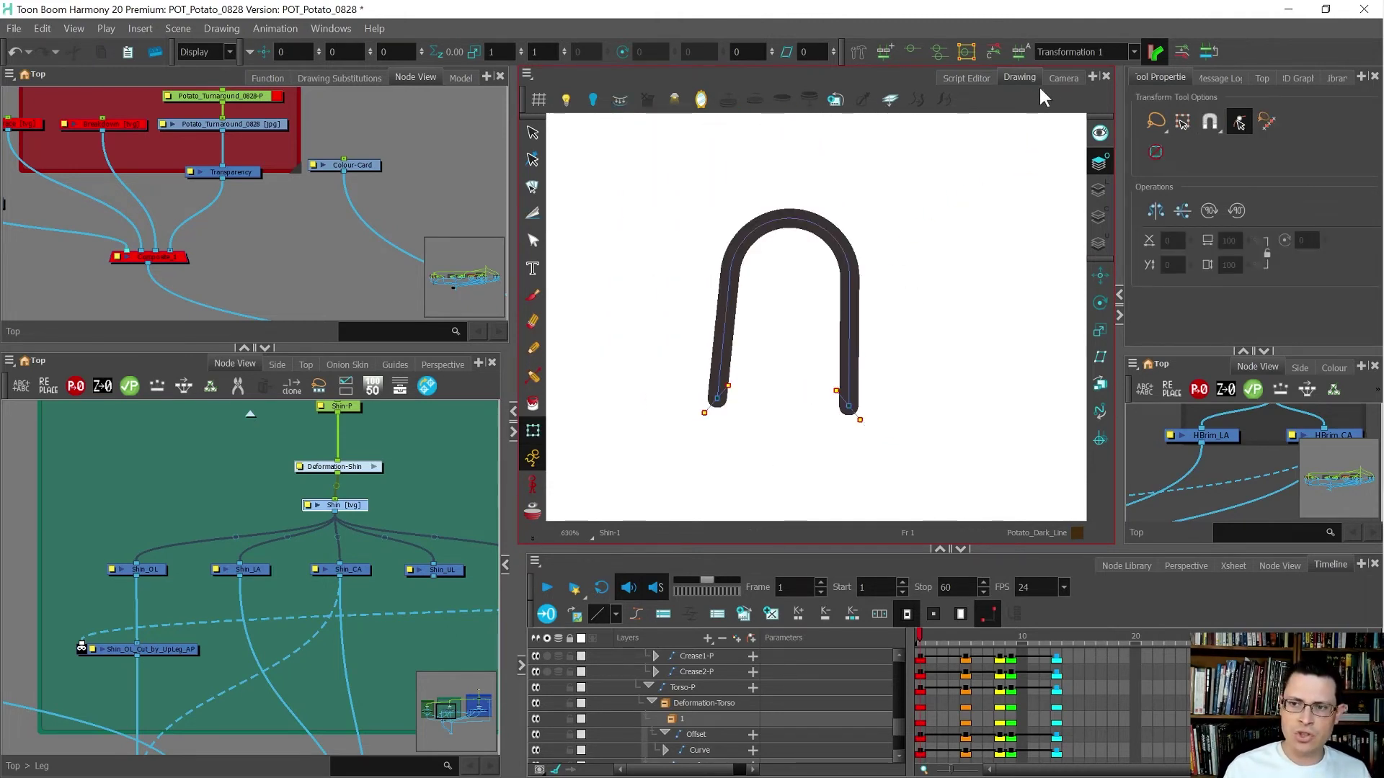
{"action": "left_click", "coordinate": [1061, 77]}
{"action": "scroll", "coordinate": [680, 415], "scroll_direction": "up", "scroll_amount": 4}
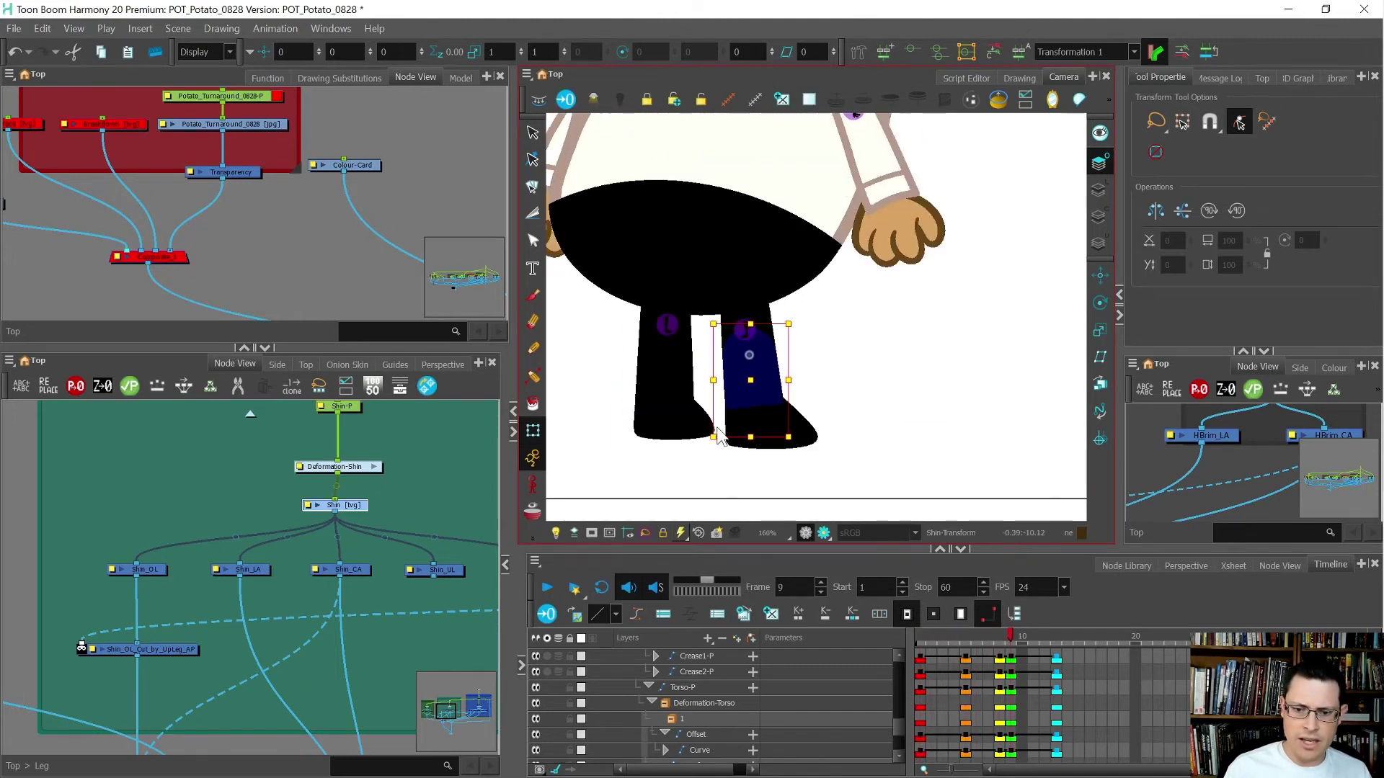
{"action": "scroll", "coordinate": [712, 407], "scroll_direction": "up", "scroll_amount": 1}
Try transforming the near leg's shin and shoe relative to the other leg, and undo it
{"action": "left_click", "coordinate": [770, 440]}
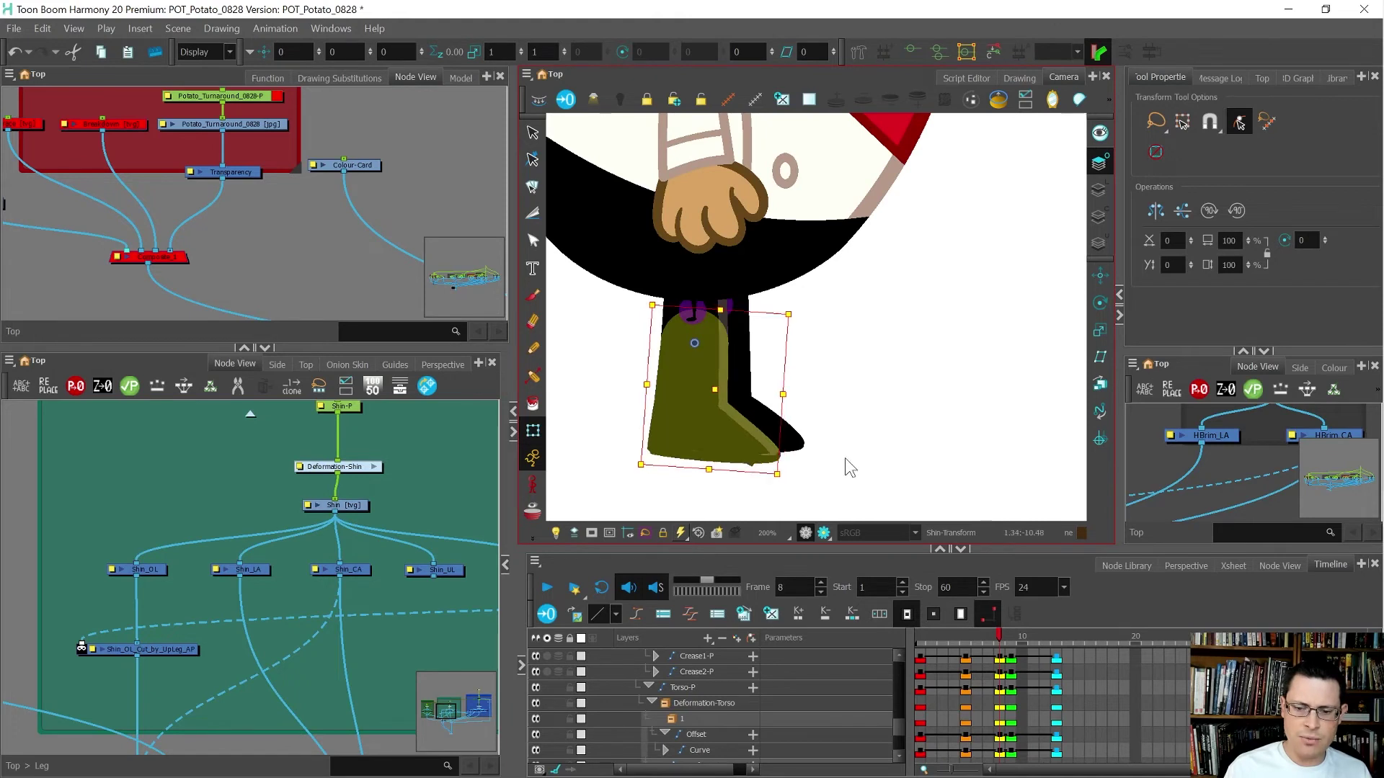
{"action": "mouse_move", "coordinate": [850, 467]}
{"action": "left_mouse_down"}
{"action": "mouse_move", "coordinate": [750, 503]}
{"action": "mouse_move", "coordinate": [950, 452]}
{"action": "left_mouse_up"}
{"action": "key", "text": "ctrl+z"}
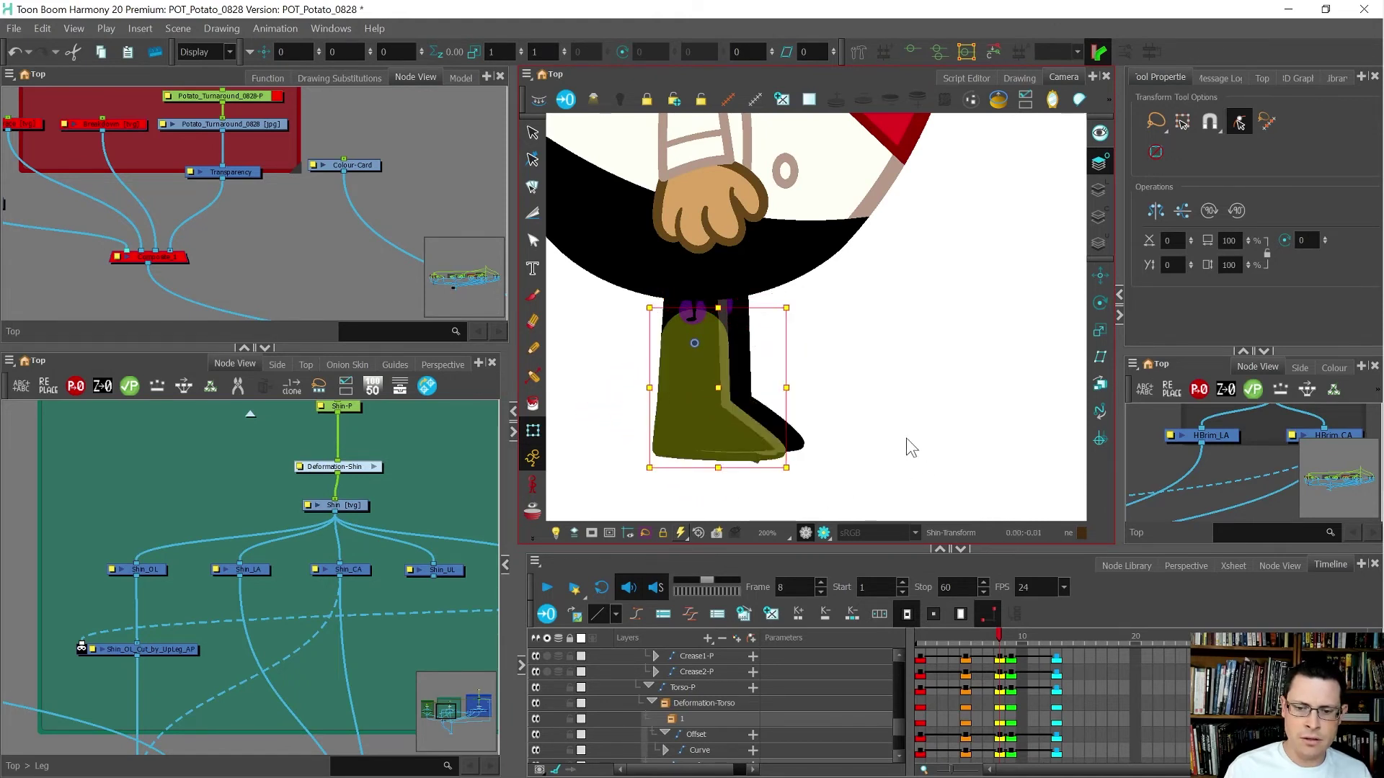
Rotate the whole near leg to about 10° over the other leg and shift it backward to test the overlap lines
{"action": "mouse_move", "coordinate": [893, 459]}
{"action": "left_mouse_down"}
{"action": "mouse_move", "coordinate": [1019, 404]}
{"action": "mouse_move", "coordinate": [735, 501]}
{"action": "mouse_move", "coordinate": [906, 446]}
{"action": "mouse_move", "coordinate": [963, 383]}
{"action": "left_mouse_up"}
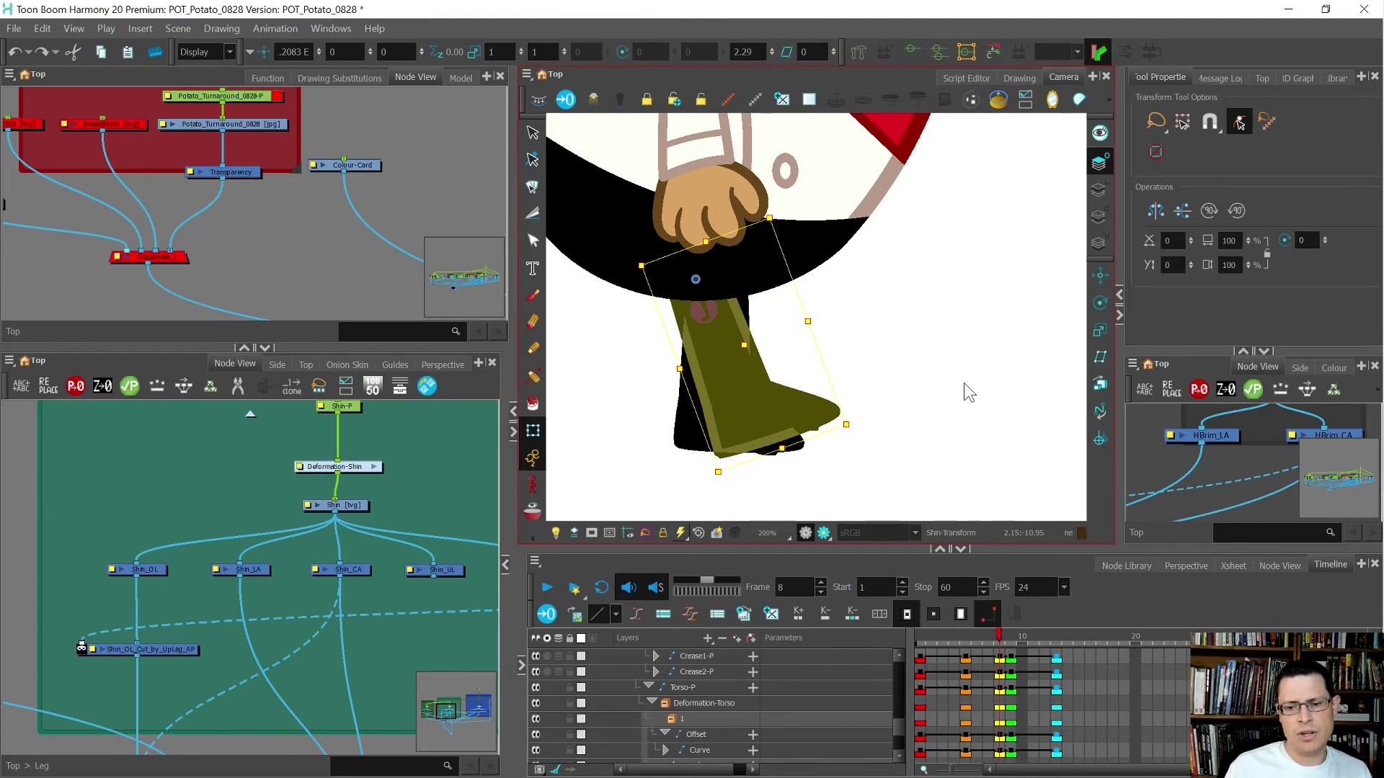
{"action": "mouse_move", "coordinate": [970, 393]}
{"action": "left_mouse_down"}
{"action": "mouse_move", "coordinate": [750, 465]}
{"action": "mouse_move", "coordinate": [871, 426]}
{"action": "mouse_move", "coordinate": [965, 367]}
{"action": "mouse_move", "coordinate": [772, 469]}
{"action": "mouse_move", "coordinate": [878, 400]}
{"action": "left_mouse_up"}
{"action": "scroll", "coordinate": [876, 399], "scroll_direction": "down", "scroll_amount": 2}
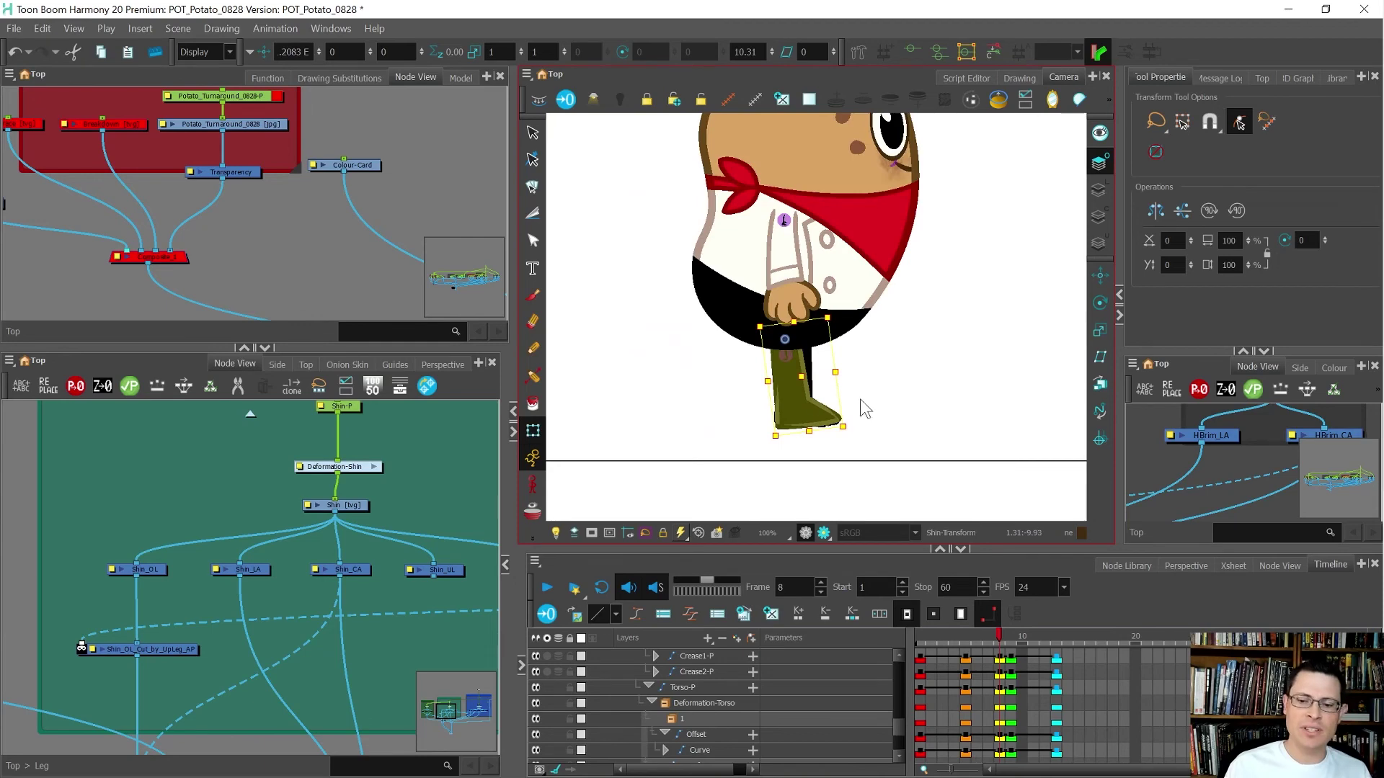
{"action": "scroll", "coordinate": [816, 404], "scroll_direction": "up", "scroll_amount": 2}
{"action": "left_click_drag", "start_coordinate": [815, 399], "coordinate": [774, 396]}
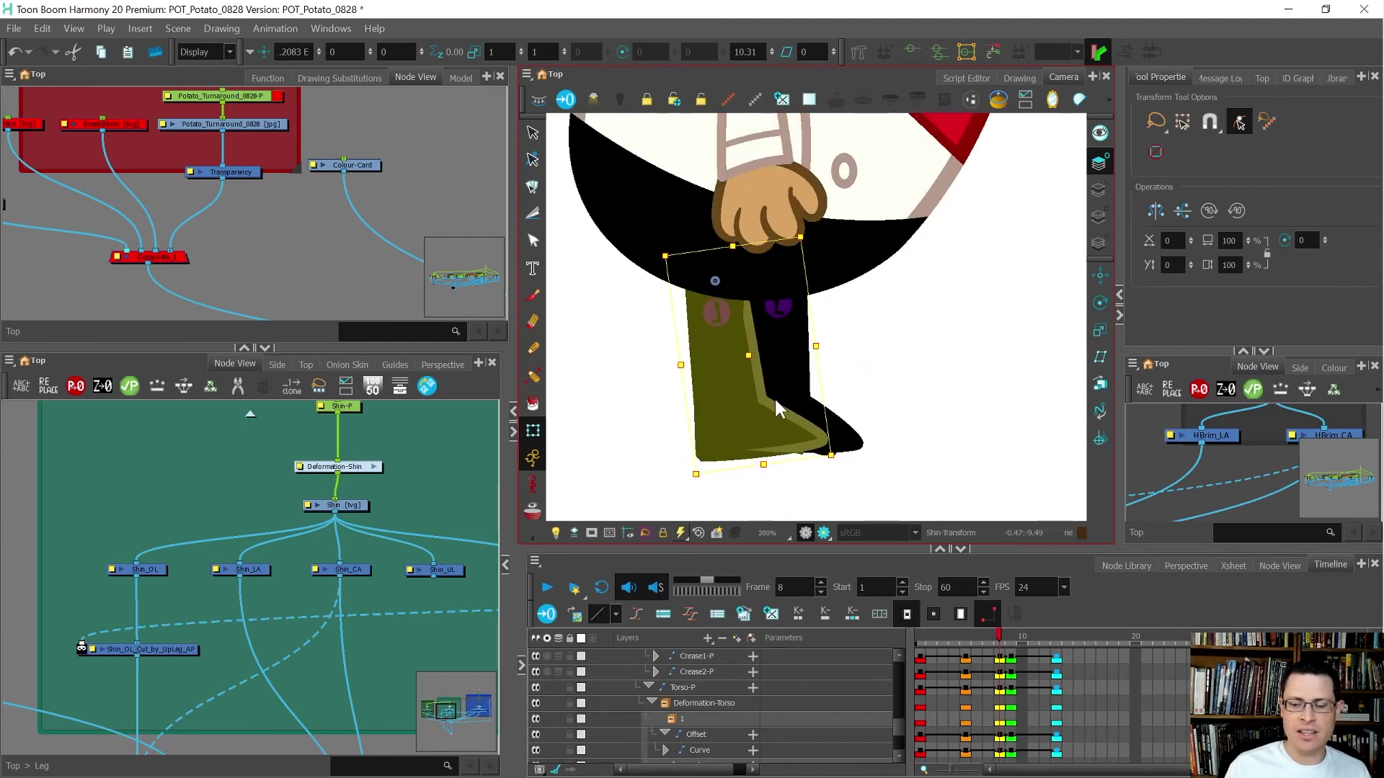
Nudge the near leg behind the other leg in depth to test the overlap lines, and undo the leg's test transformations
{"action": "key", "text": "alt+Up"}
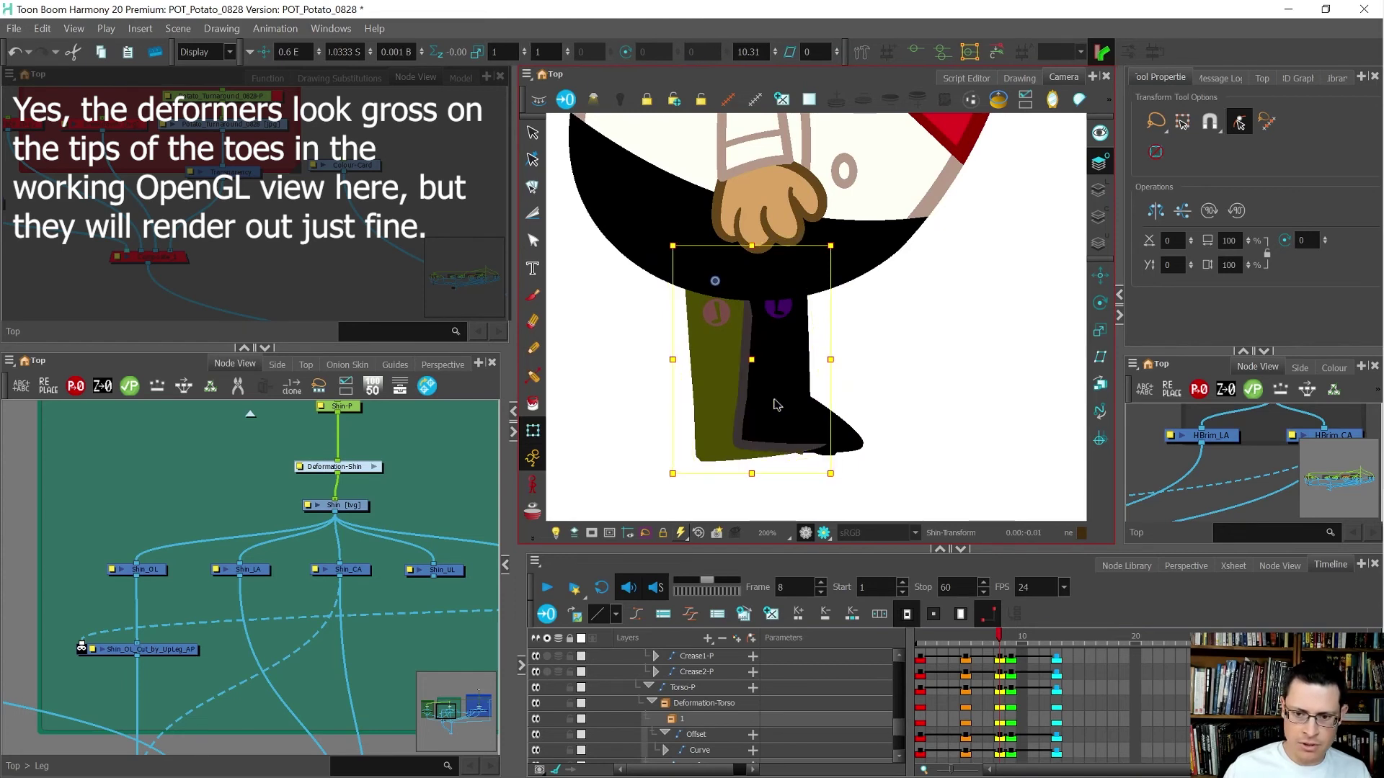
{"action": "mouse_move", "coordinate": [958, 423]}
{"action": "left_mouse_down"}
{"action": "mouse_move", "coordinate": [868, 464]}
{"action": "mouse_move", "coordinate": [1006, 328]}
{"action": "mouse_move", "coordinate": [834, 423]}
{"action": "mouse_move", "coordinate": [942, 371]}
{"action": "mouse_move", "coordinate": [1003, 290]}
{"action": "mouse_move", "coordinate": [844, 433]}
{"action": "mouse_move", "coordinate": [997, 315]}
{"action": "mouse_move", "coordinate": [810, 424]}
{"action": "mouse_move", "coordinate": [694, 464]}
{"action": "mouse_move", "coordinate": [1057, 290]}
{"action": "left_mouse_up"}
{"action": "key", "text": "ctrl+z"}
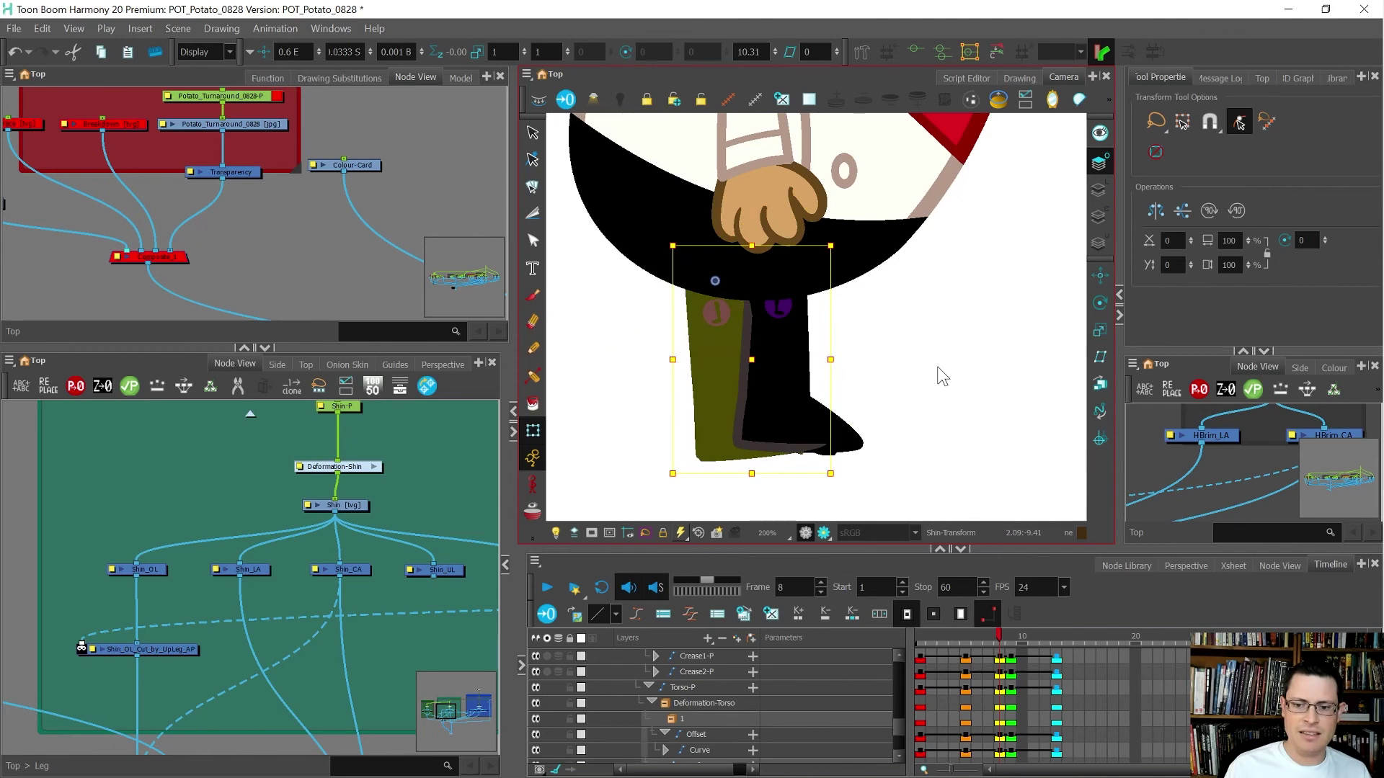
{"action": "key", "text": "ctrl+z"}
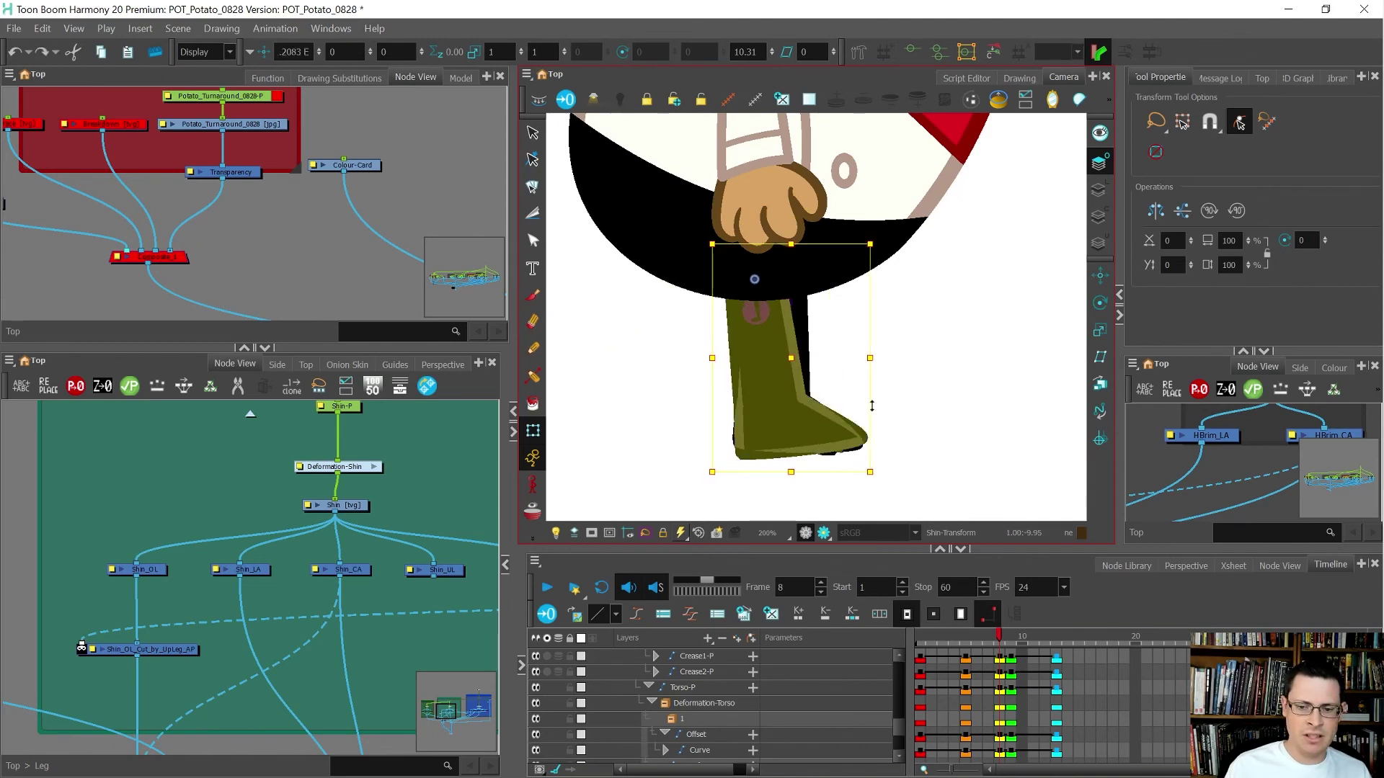
{"action": "key", "text": "ctrl+z"}
Leave the Leg group and delete the temporary Leg-P peg together with its Delete ME backdrop
{"action": "scroll", "coordinate": [291, 520], "scroll_direction": "down", "scroll_amount": 3}
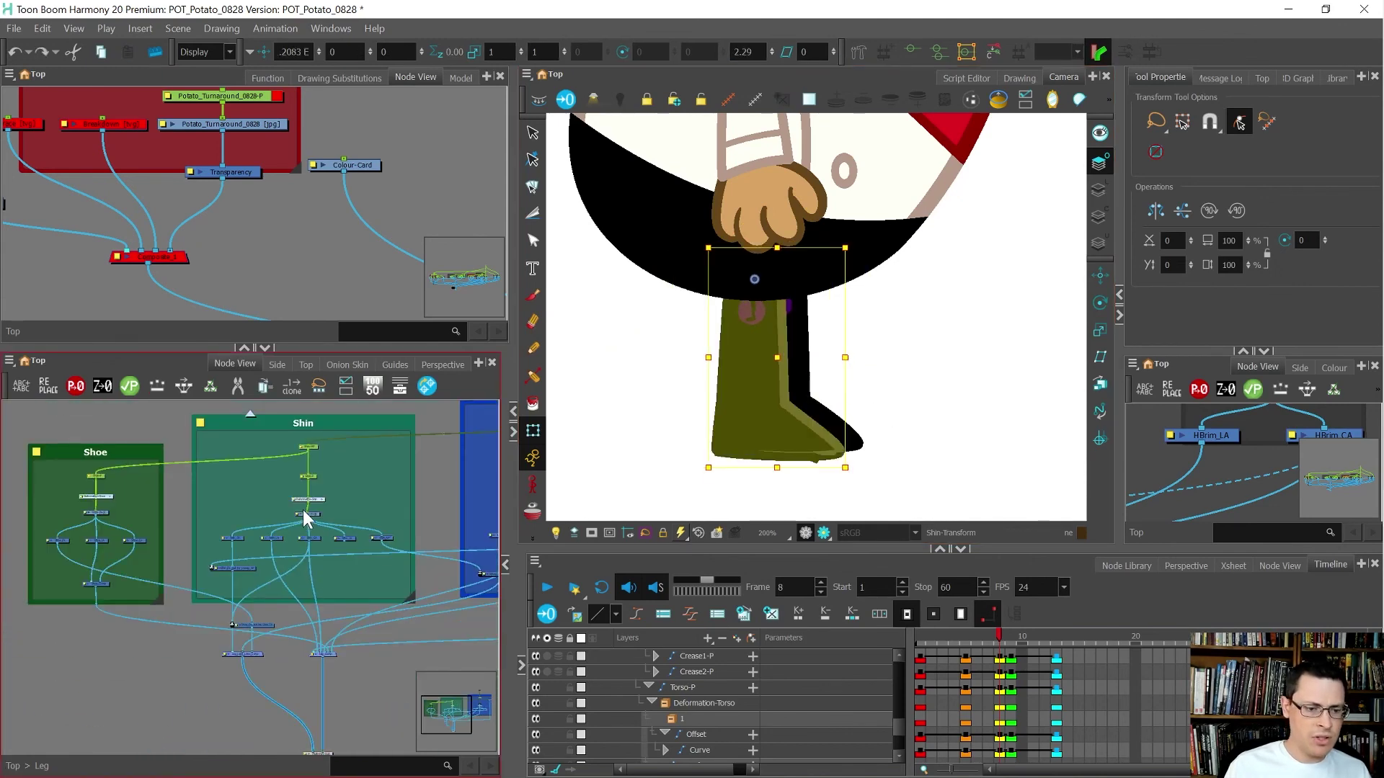
{"action": "scroll", "coordinate": [303, 509], "scroll_direction": "down", "scroll_amount": 3}
{"action": "key", "text": "ctrl+shift+Return"}
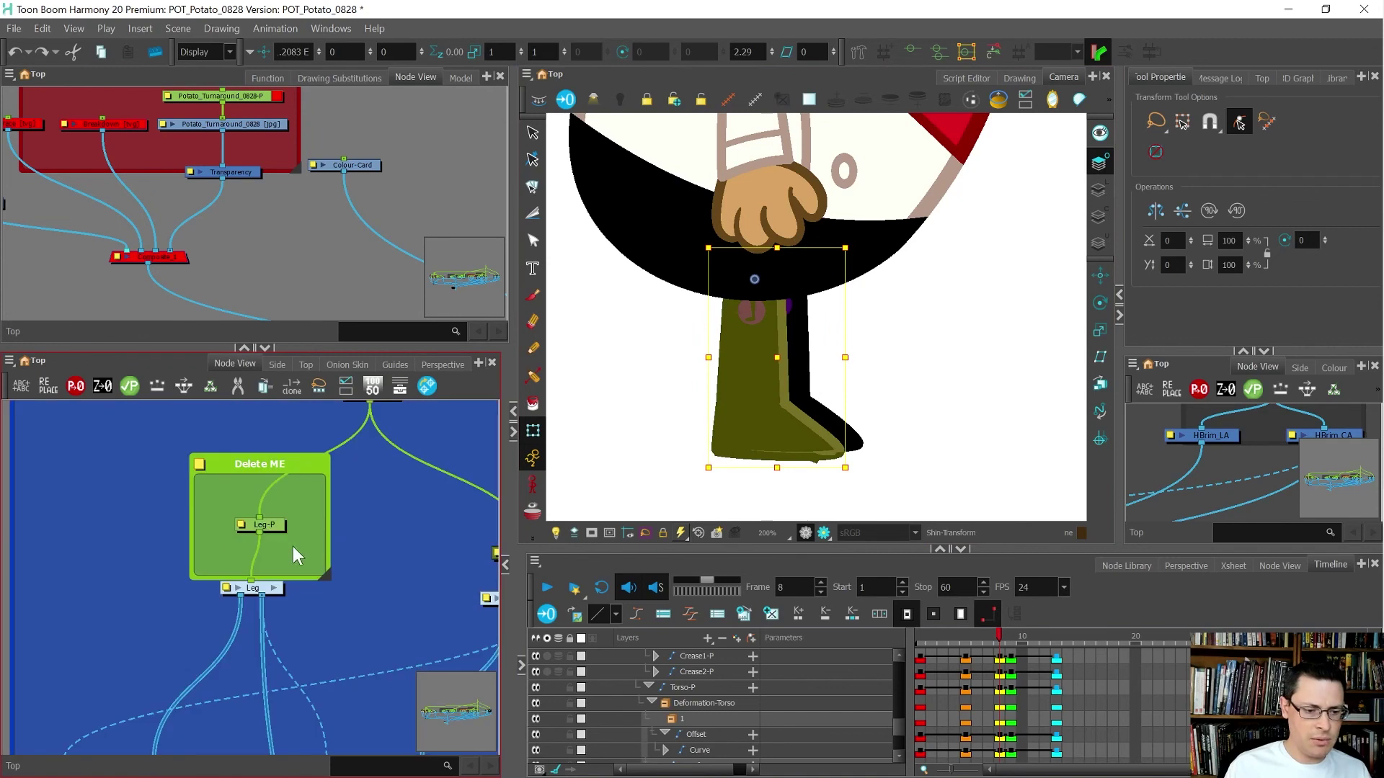
{"action": "left_click_drag", "start_coordinate": [293, 547], "coordinate": [219, 501]}
{"action": "key", "text": "Delete"}
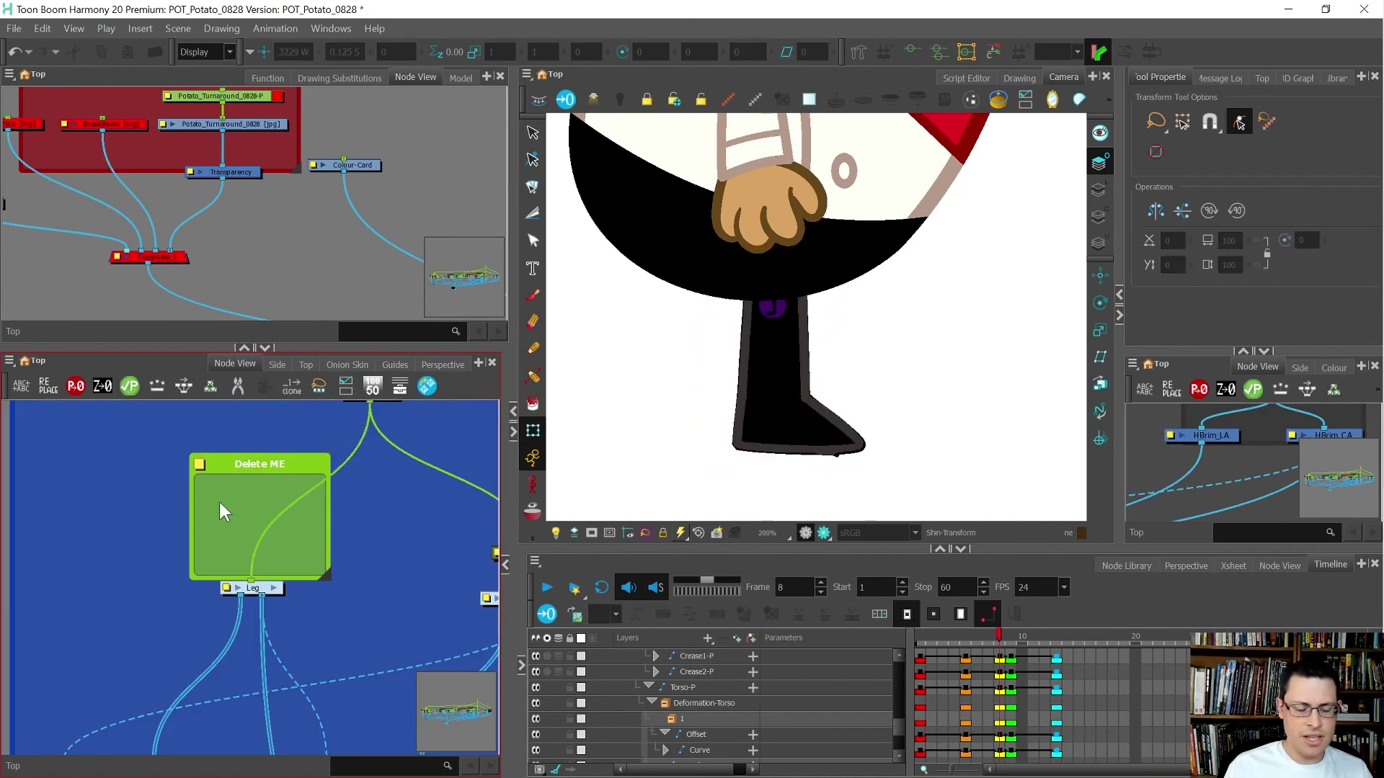
{"action": "left_click_drag", "start_coordinate": [302, 464], "coordinate": [235, 443]}
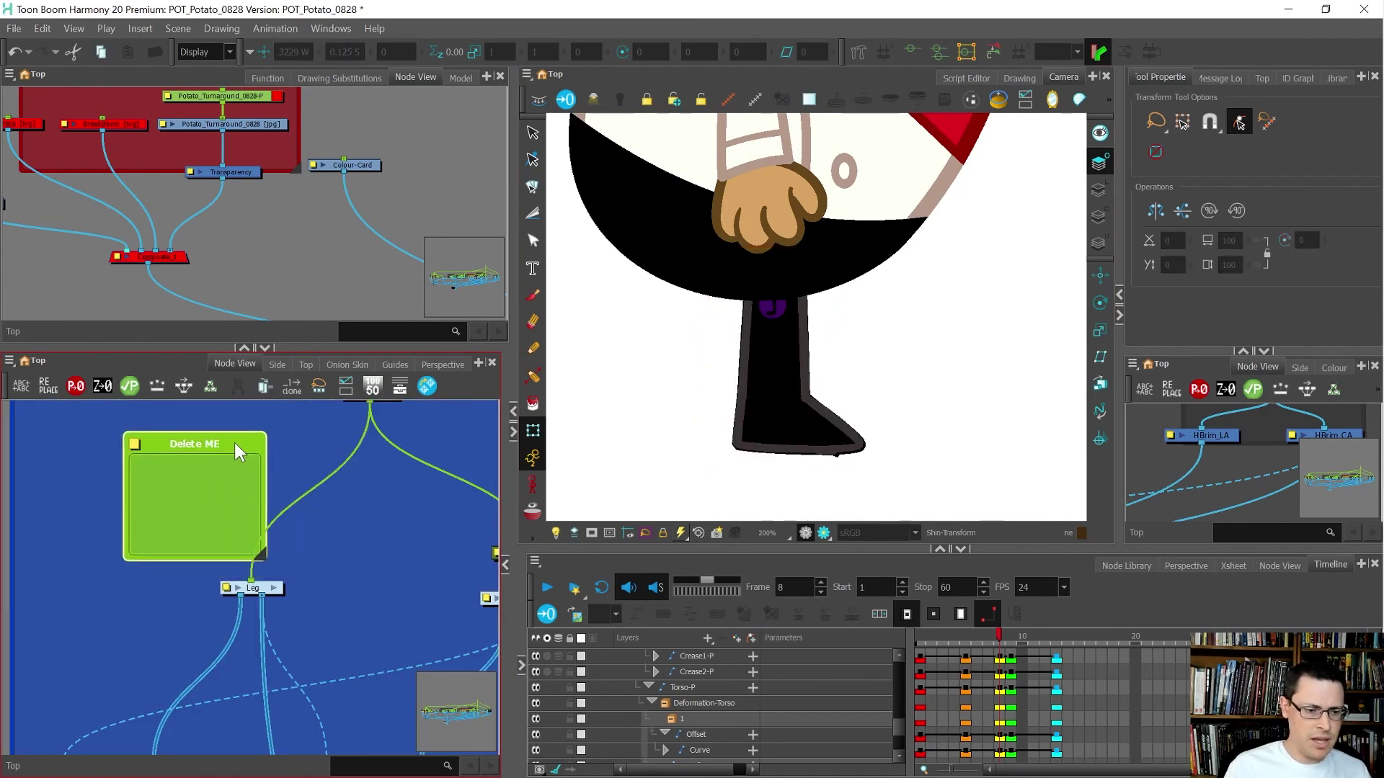
{"action": "key", "text": "Delete"}
Go through the turnaround poses between frames 1 and 10 to check both legs' overlap lines, ending on frame 1
{"action": "left_click", "coordinate": [871, 435]}
{"action": "scroll", "coordinate": [871, 435], "scroll_direction": "down", "scroll_amount": 2}
{"action": "key", "text": "comma"}
{"action": "key", "text": "comma"}
{"action": "key", "text": "comma"}
{"action": "key", "text": "comma"}
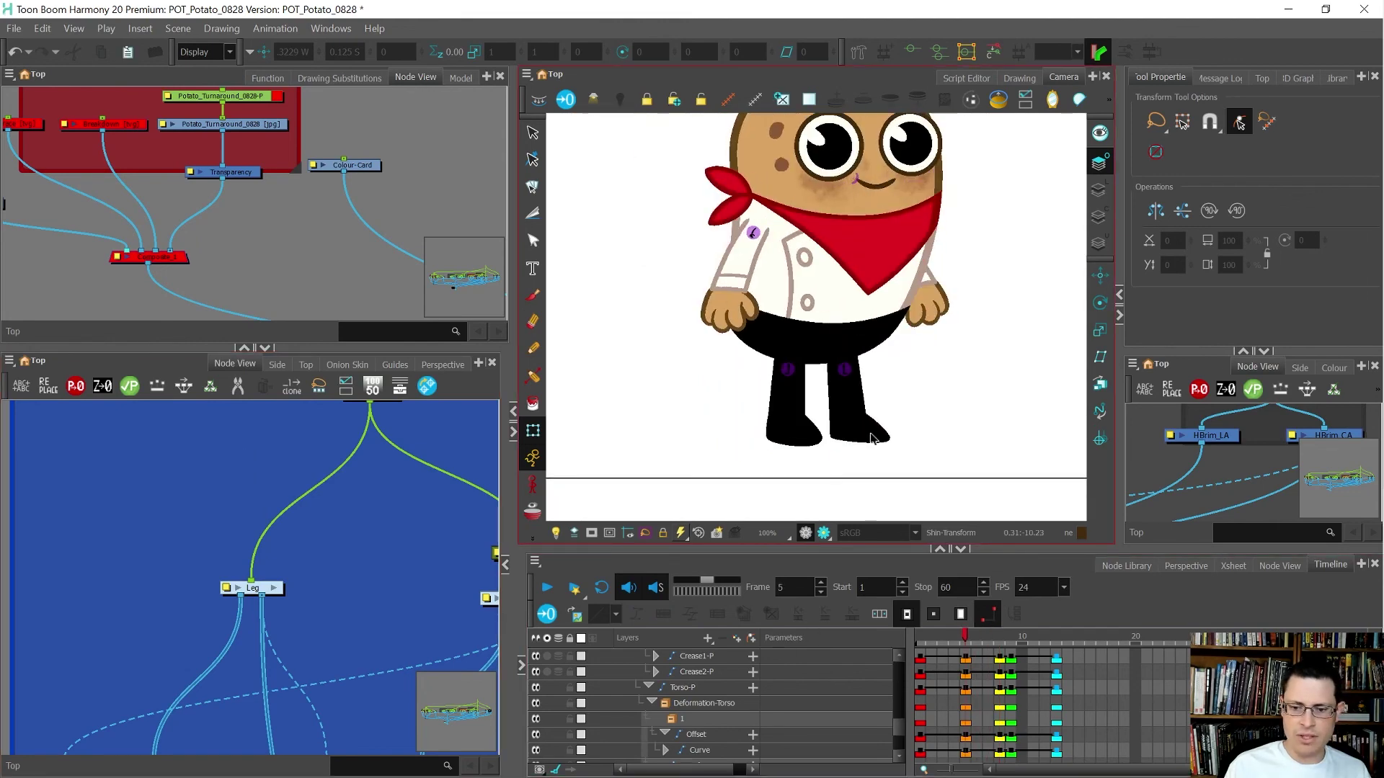
{"action": "key", "text": "period"}
{"action": "key", "text": "period"}
{"action": "key", "text": "period"}
{"action": "key", "text": "period"}
{"action": "key", "text": "period"}
{"action": "key", "text": "comma"}
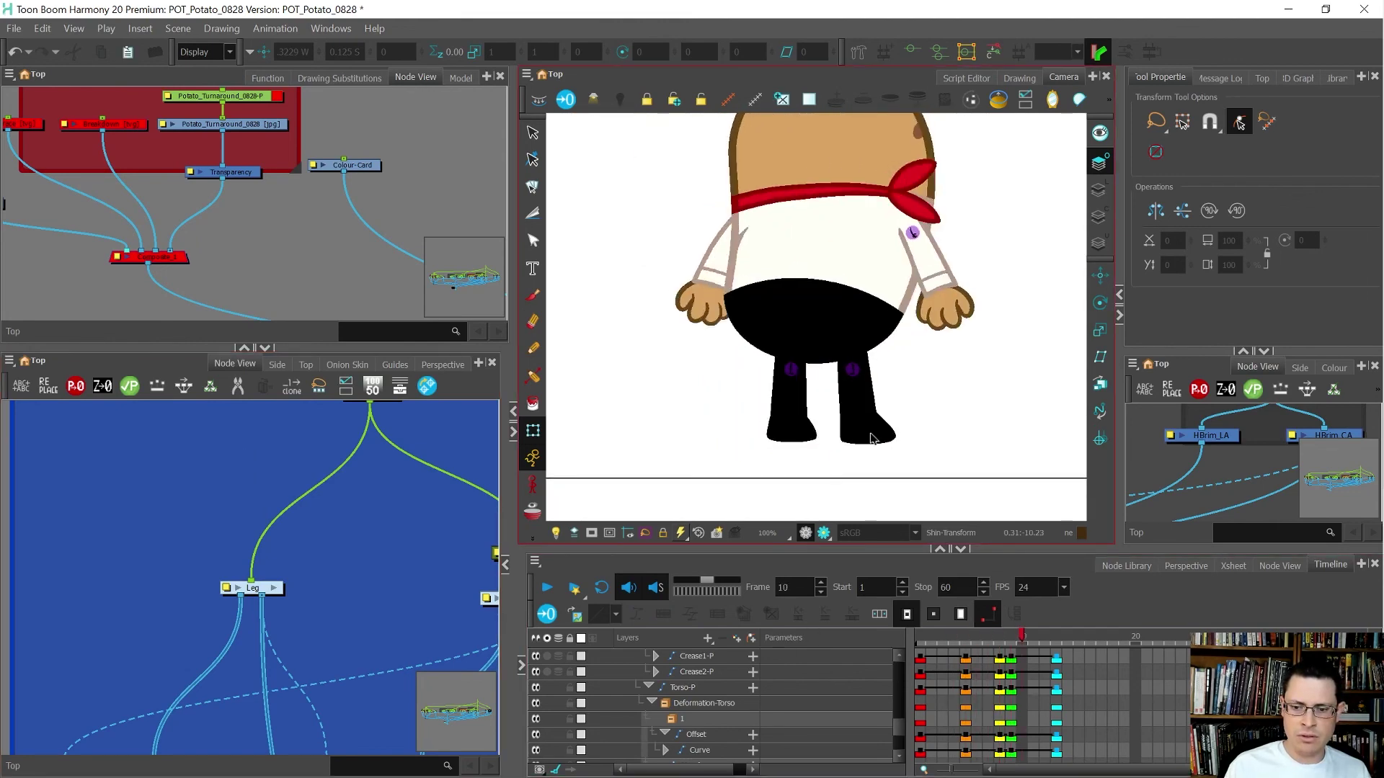
{"action": "key", "text": "comma"}
{"action": "key", "text": "comma"}
{"action": "key", "text": "comma"}
{"action": "key", "text": "comma"}
{"action": "key", "text": "period"}
{"action": "key", "text": "period"}
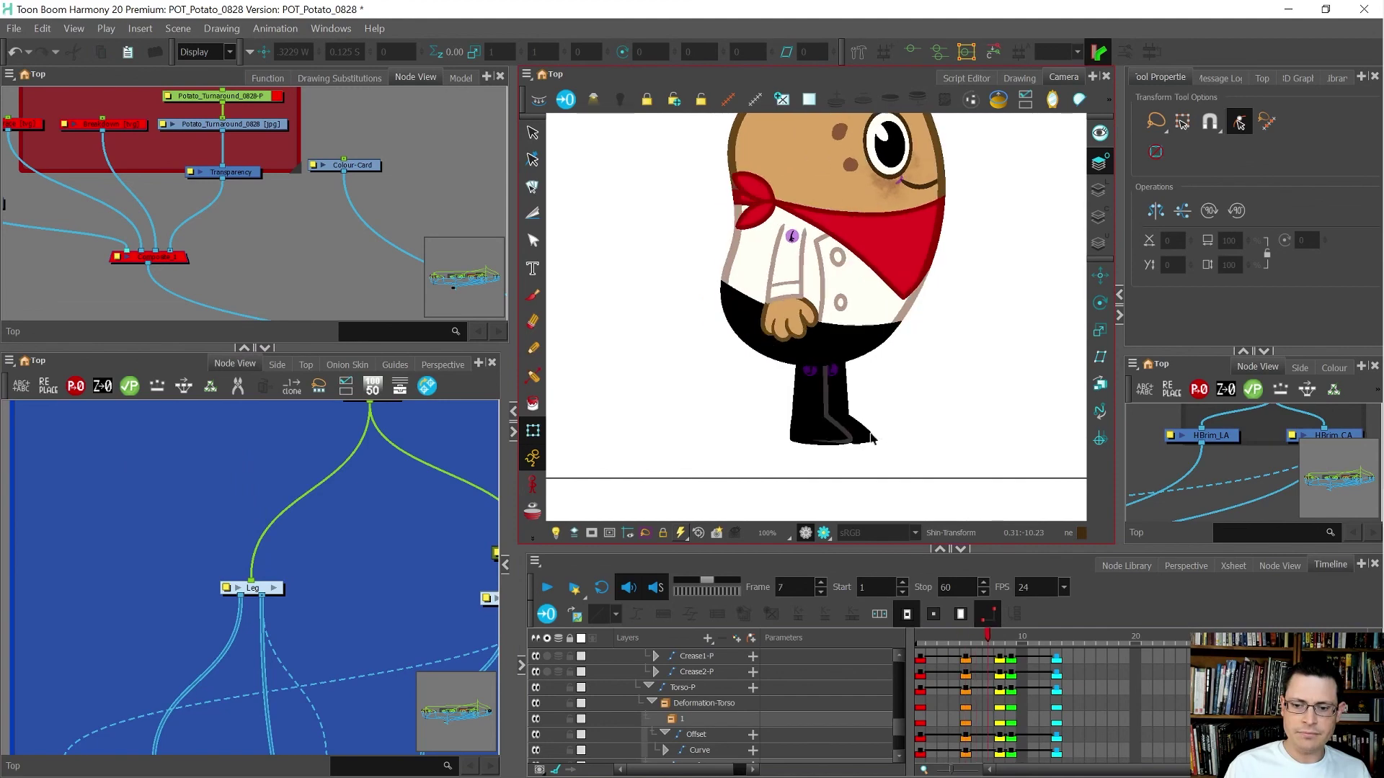
{"action": "key", "text": "period"}
{"action": "key", "text": "period"}
{"action": "key", "text": "comma"}
{"action": "key", "text": "comma"}
{"action": "key", "text": "comma"}
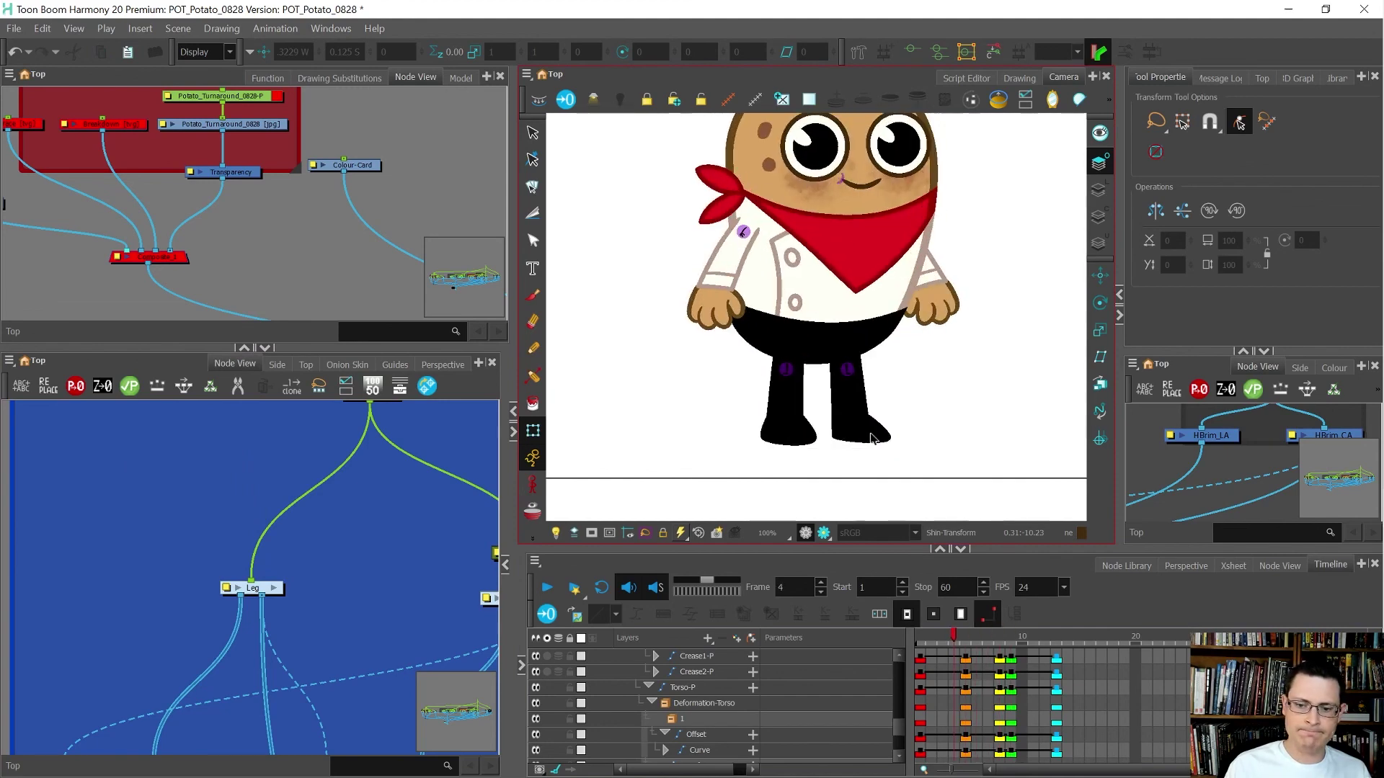
{"action": "key", "text": "comma"}
{"action": "key", "text": "comma"}
{"action": "key", "text": "comma"}
{"action": "key", "text": "comma"}
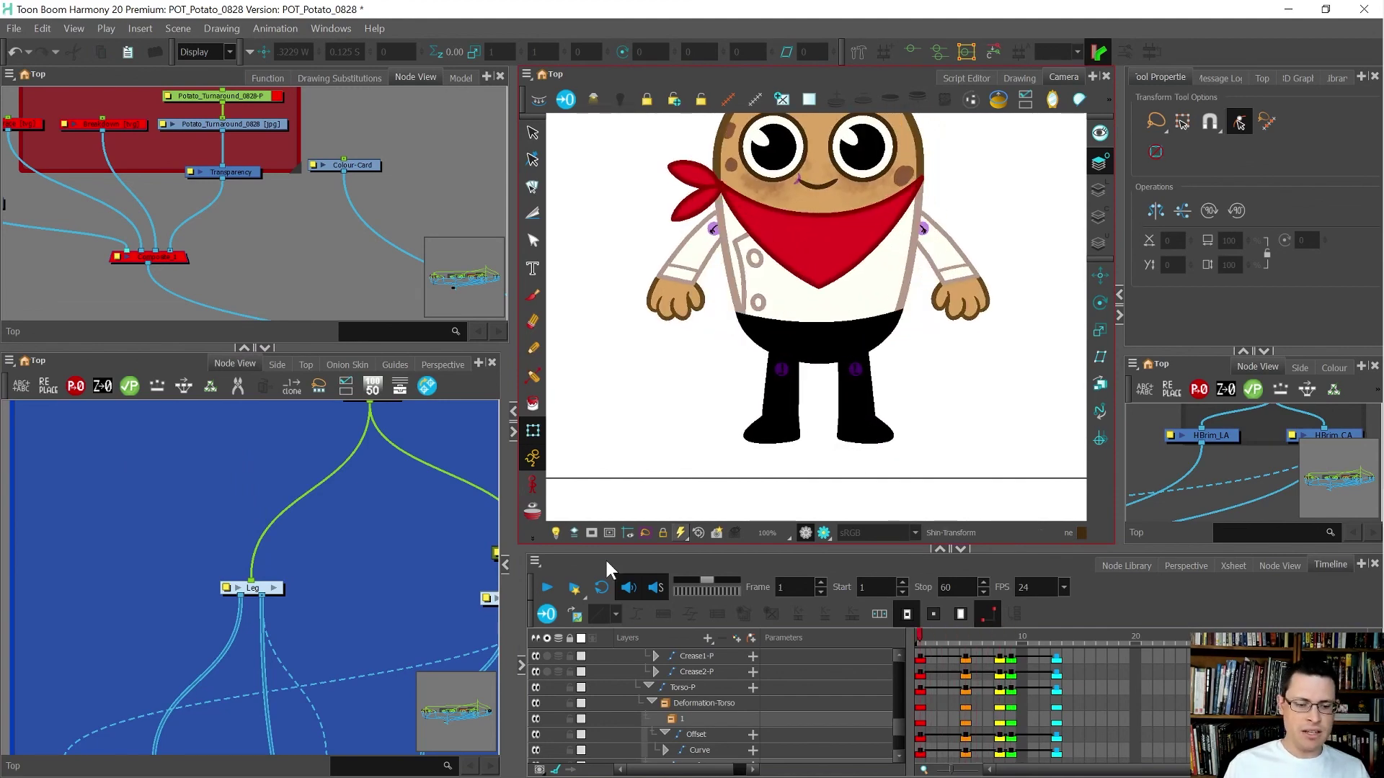
Show the whole Legs backdrop beside the Arm backdrop in the node network
{"action": "scroll", "coordinate": [395, 558], "scroll_direction": "down", "scroll_amount": 5}
{"action": "scroll", "coordinate": [291, 524], "scroll_direction": "down", "scroll_amount": 3}
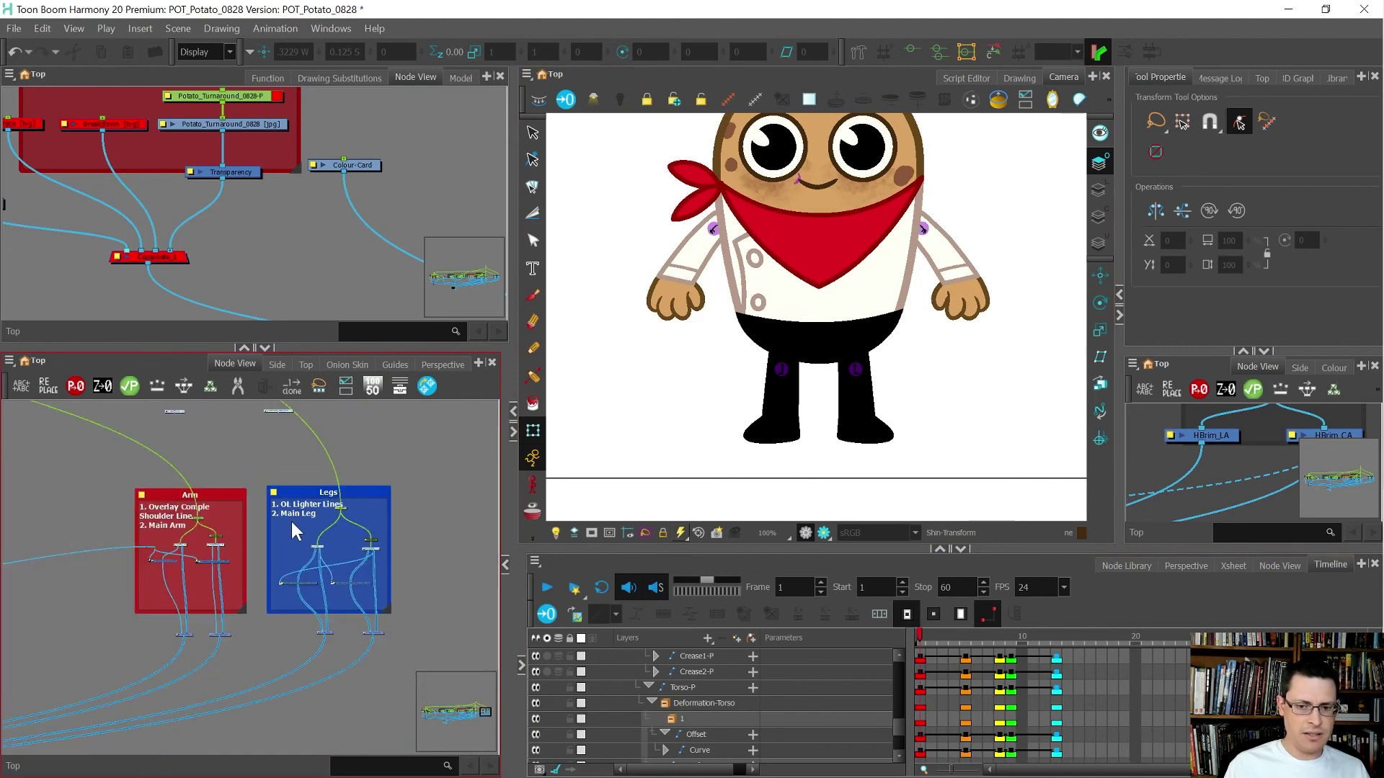